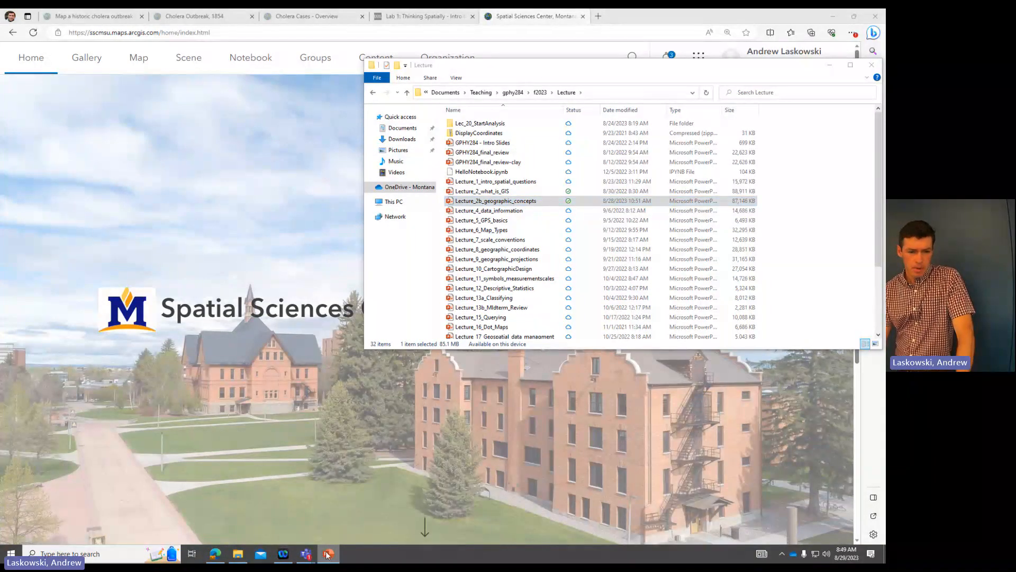
Step: Skim the slides of the Lecture_2b_geographic_concepts presentation and minimize it
scroll(39, 214, down, 8)
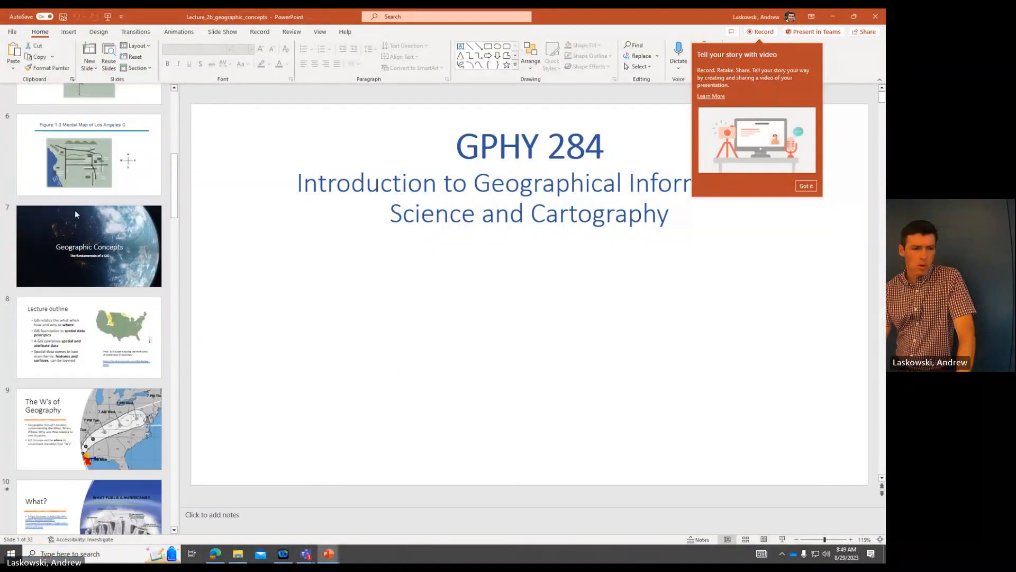
drag(173, 226, 197, 462)
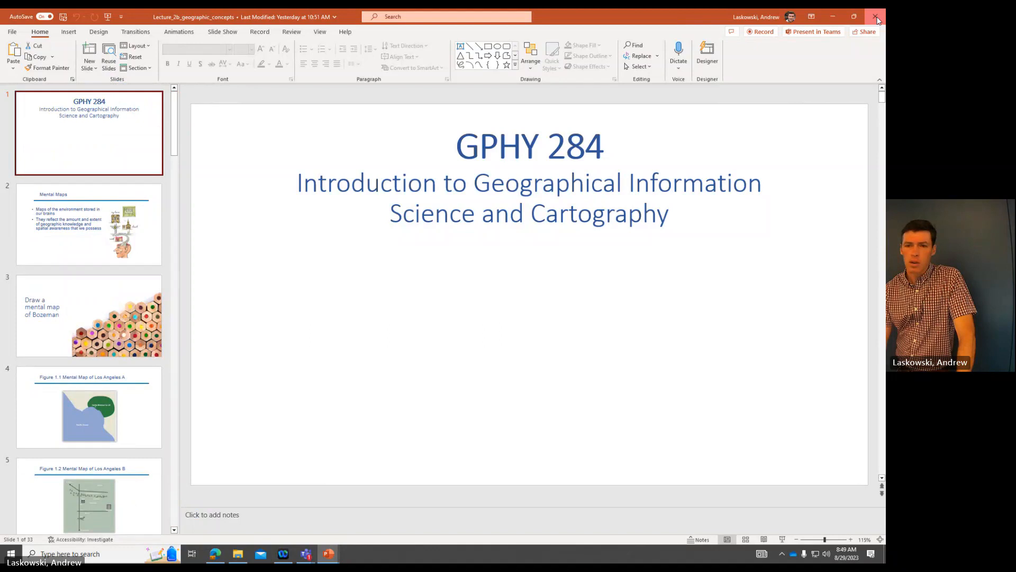
click(838, 18)
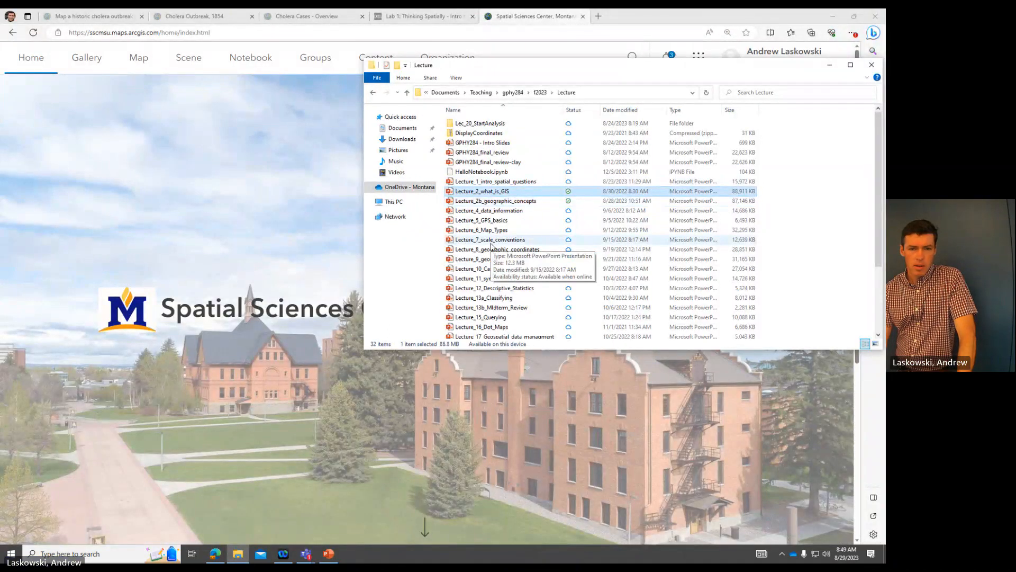
Step: Look through the presentation files in the Lecture folder and minimize the folder window
scroll(491, 245, down, 3)
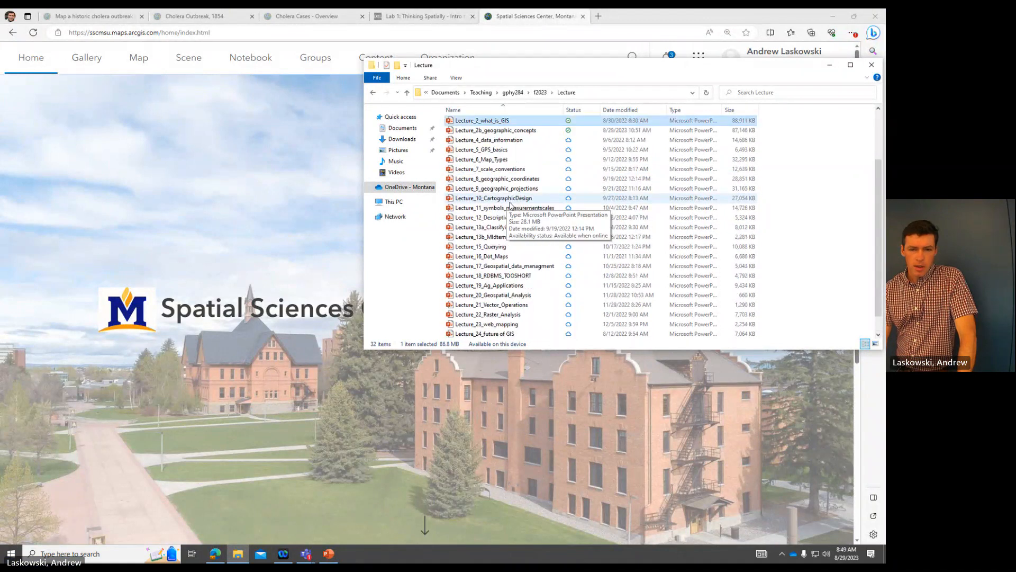
scroll(560, 176, up, 3)
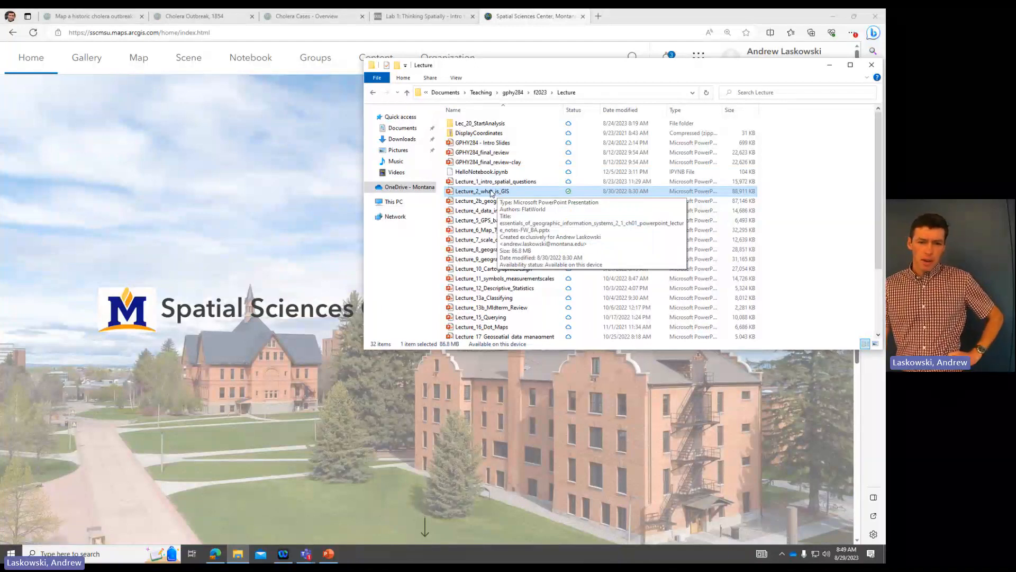
click(831, 66)
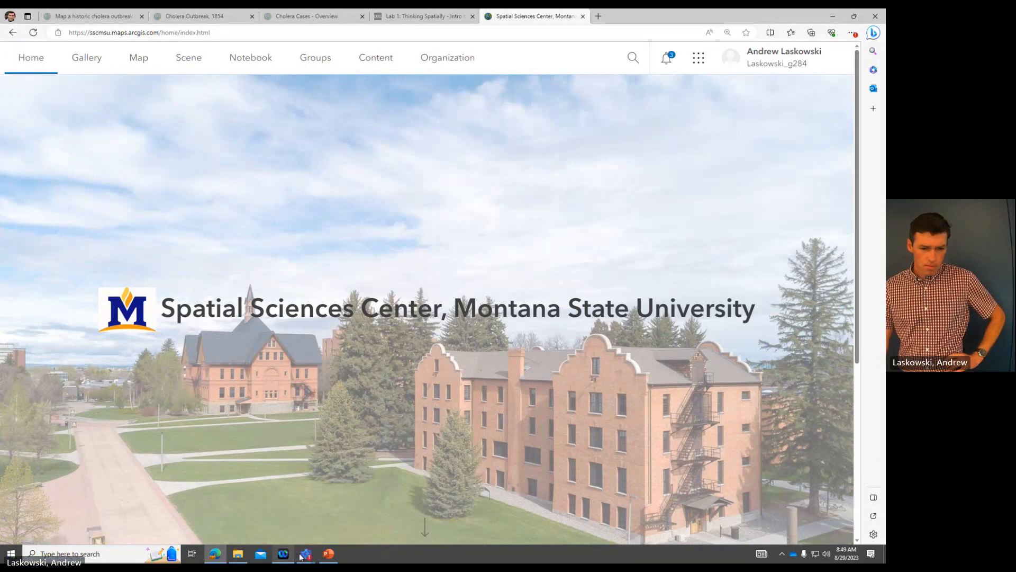
Step: Switch to Microsoft Teams and accept the student's pending request to join the GPHY 284, Fall 2023 team
mouse_move(306, 553)
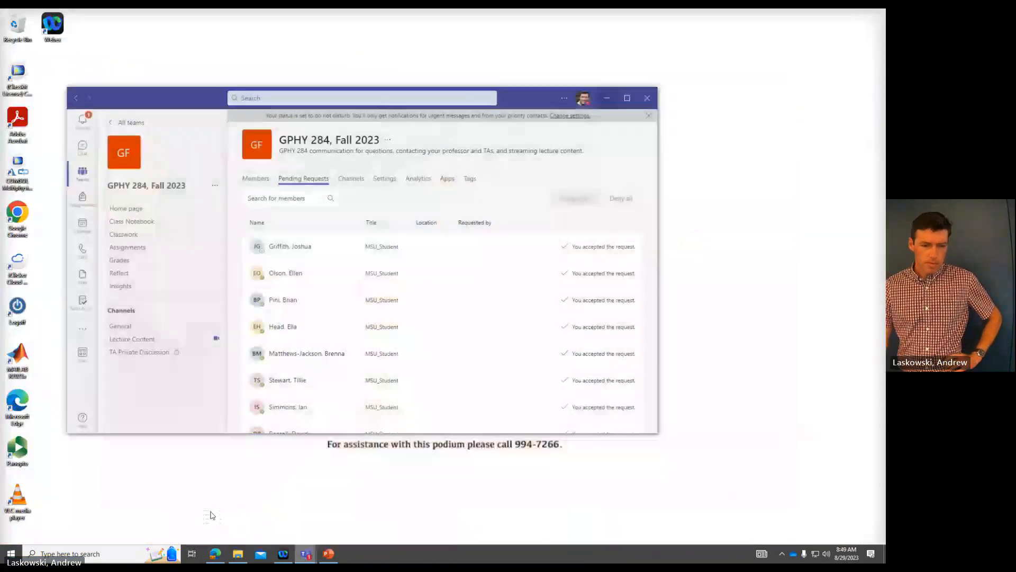
click(219, 509)
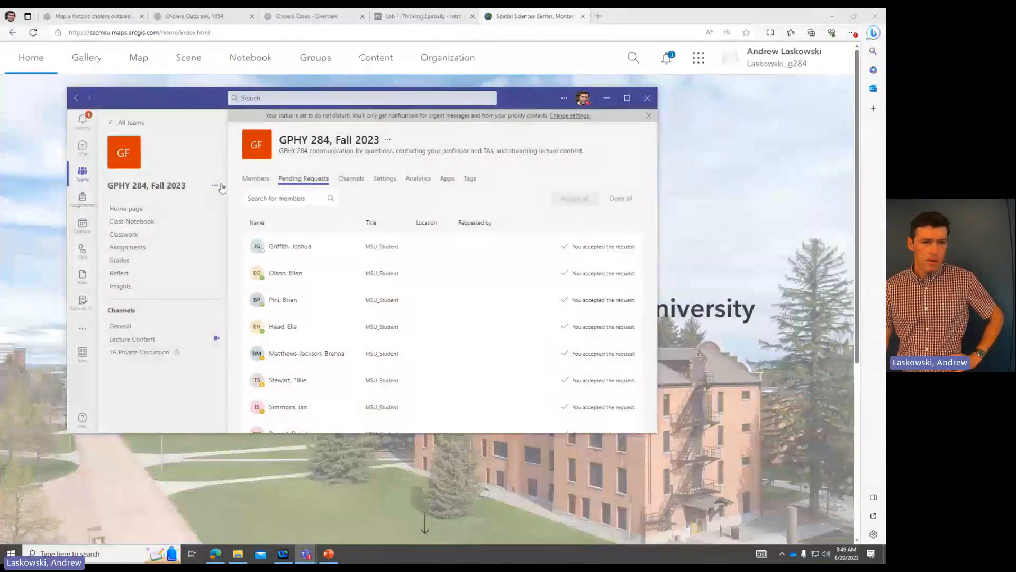
click(215, 185)
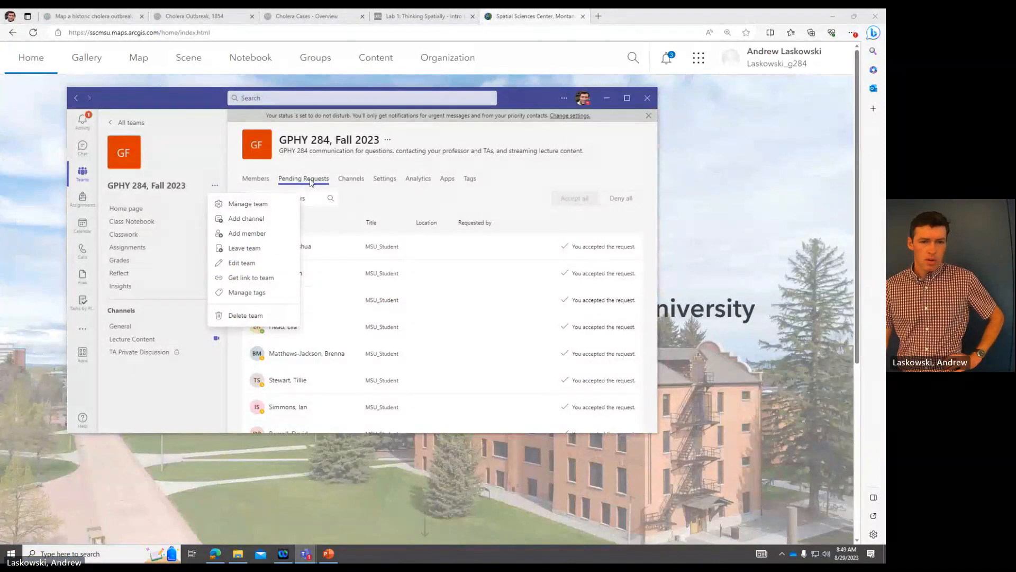
click(238, 205)
click(292, 183)
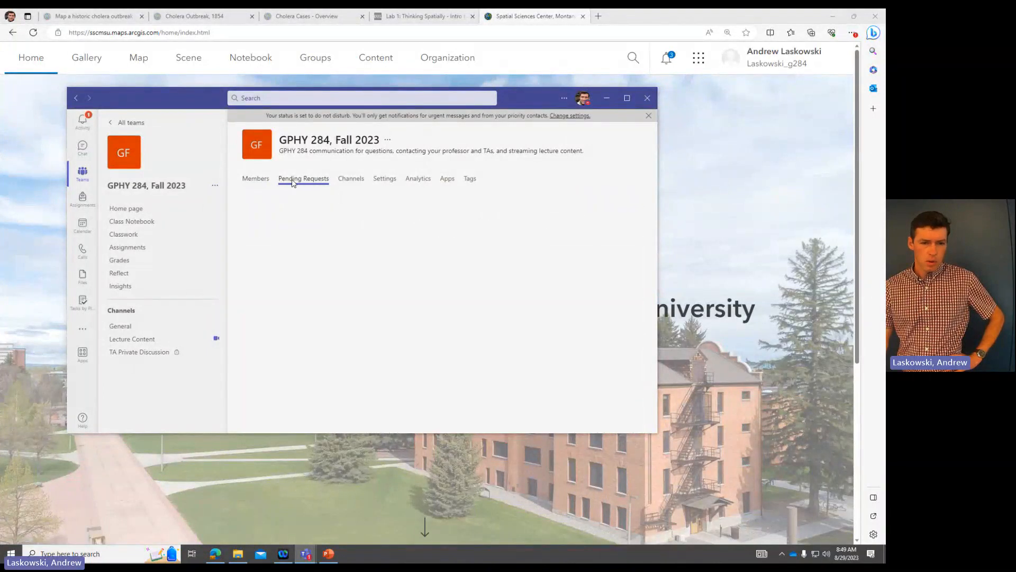
click(556, 248)
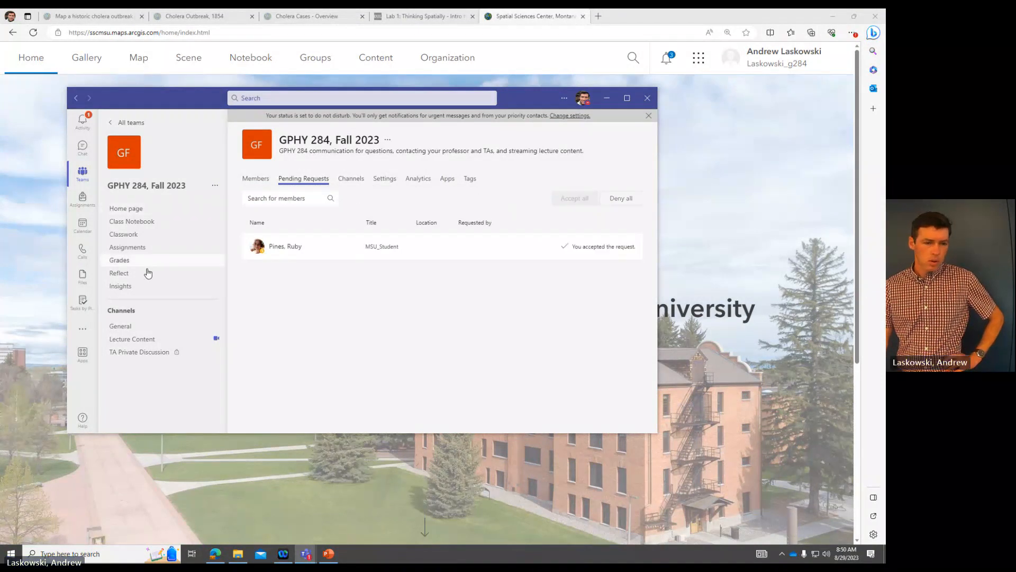
Step: View the scholarship post in the team's General channel and minimize Teams
click(126, 327)
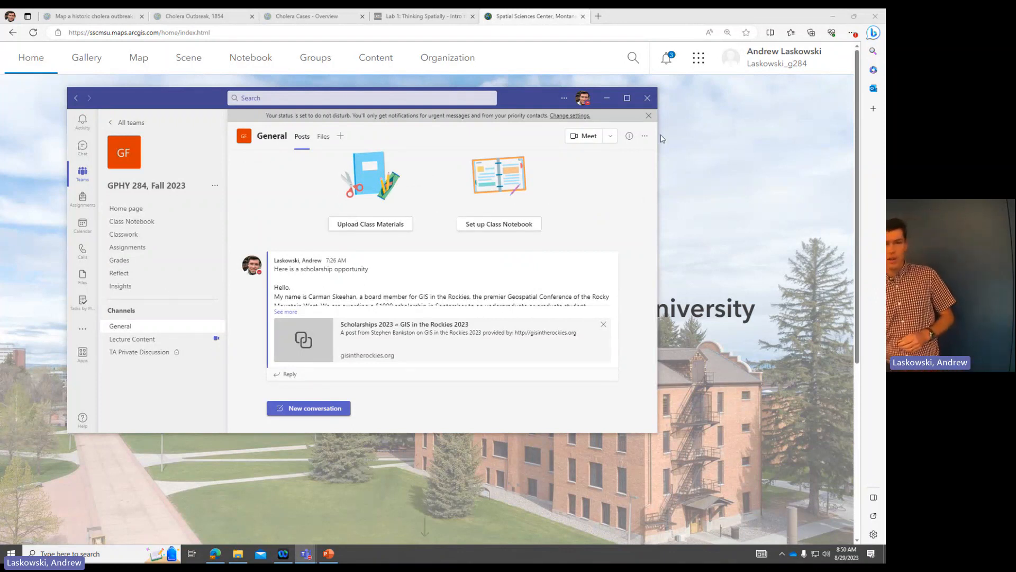
click(607, 102)
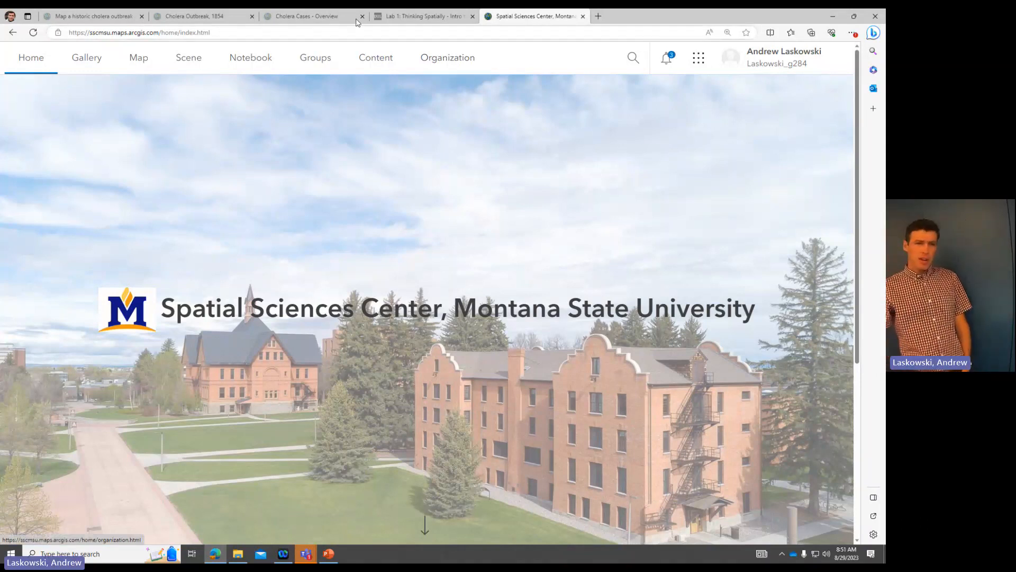
Step: View the Spatial Sciences Center gallery and open a blank map in Map Viewer
click(85, 64)
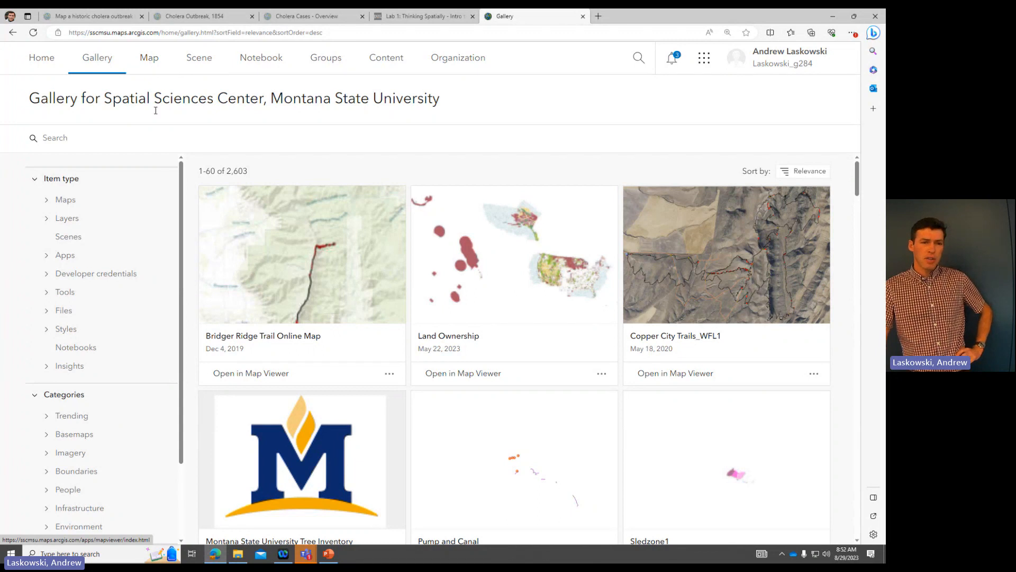
click(153, 64)
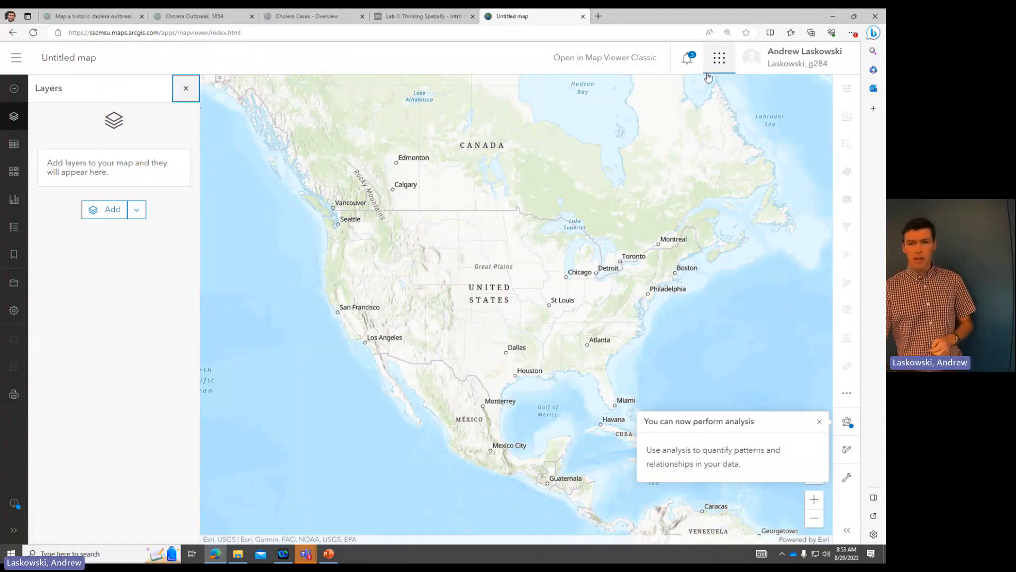
Step: View Map Viewer Classic in a separate browser tab and close that tab
right_click(641, 62)
click(672, 70)
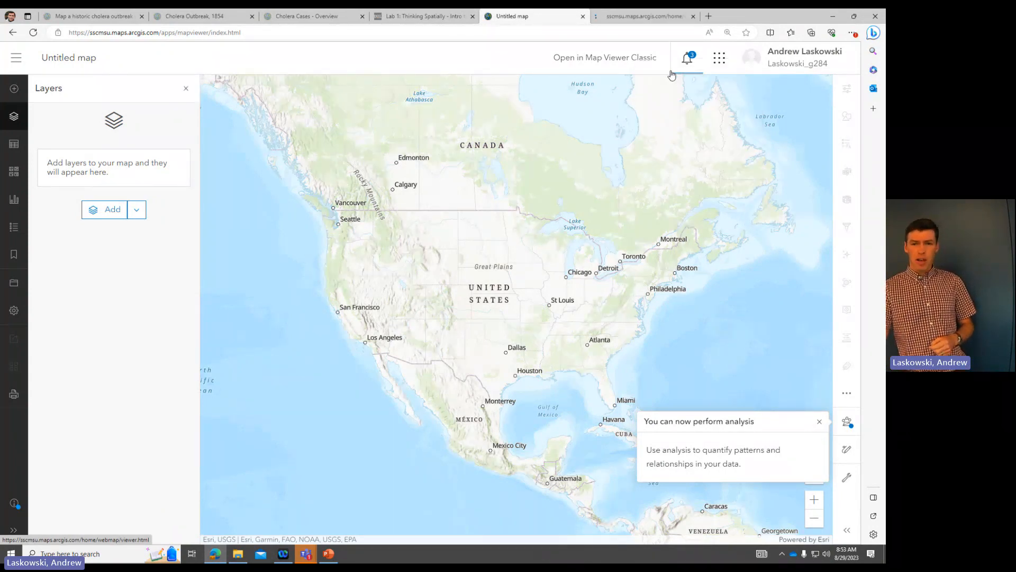
mouse_move(631, 16)
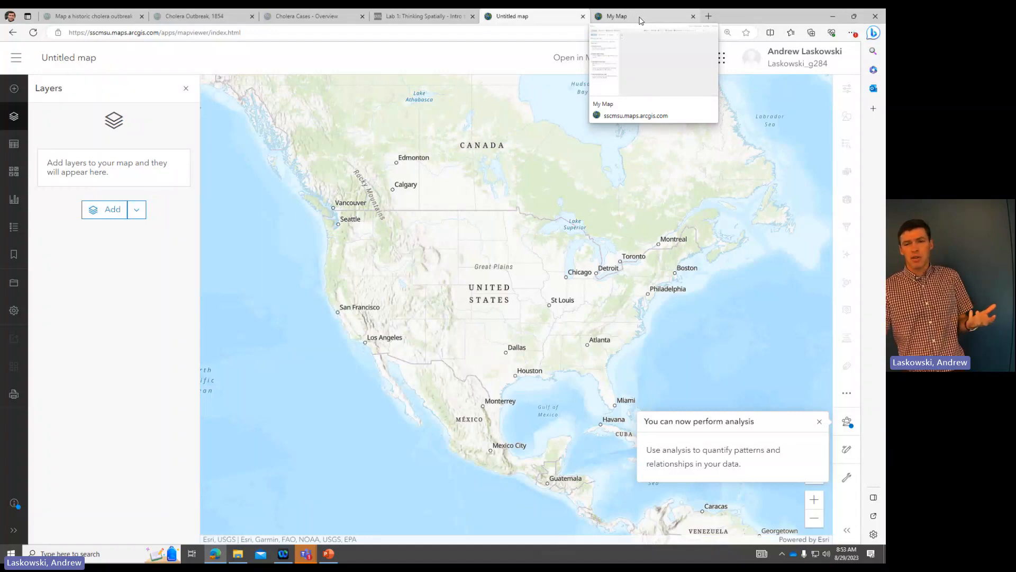
click(641, 21)
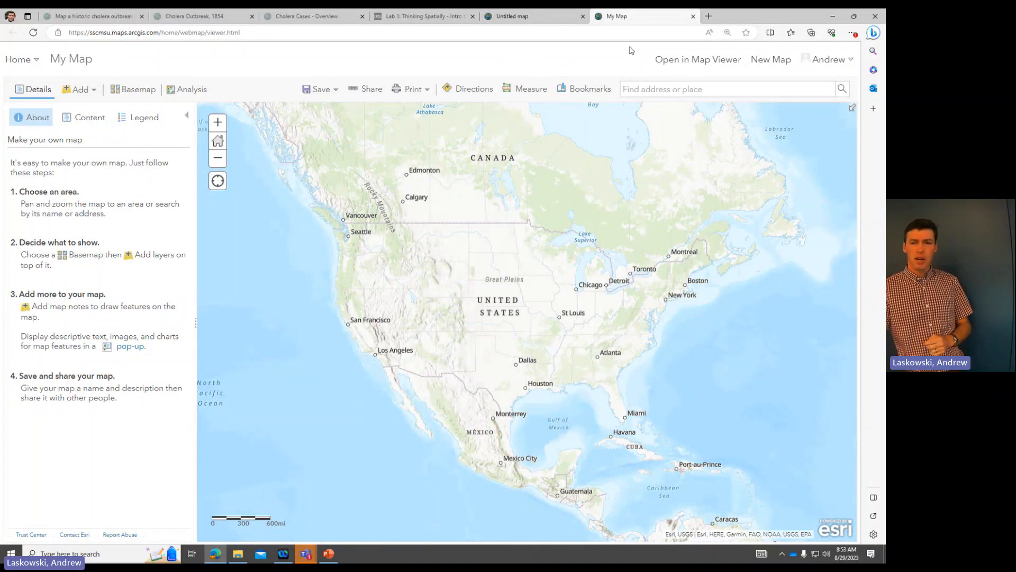
click(694, 17)
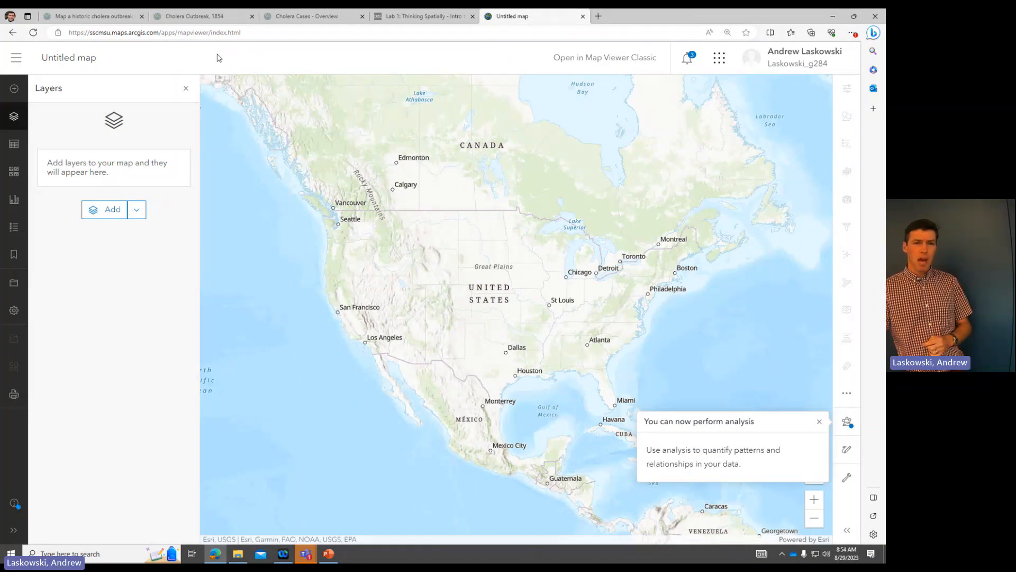
Step: Open the Mountain Biking in Bavaria sample in Scene Viewer and explore the 3D terrain and bike routes around the lake
click(13, 32)
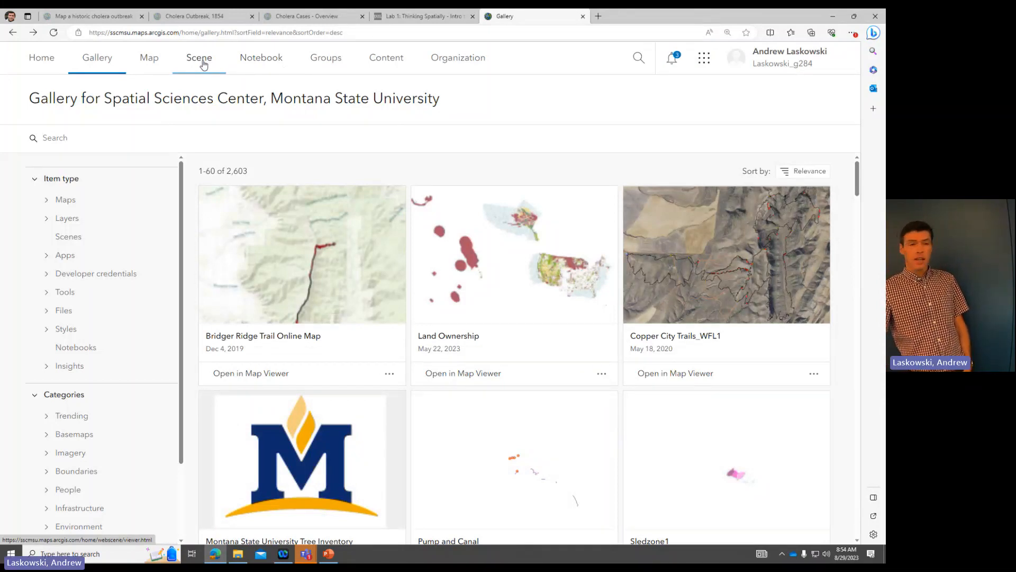
click(203, 65)
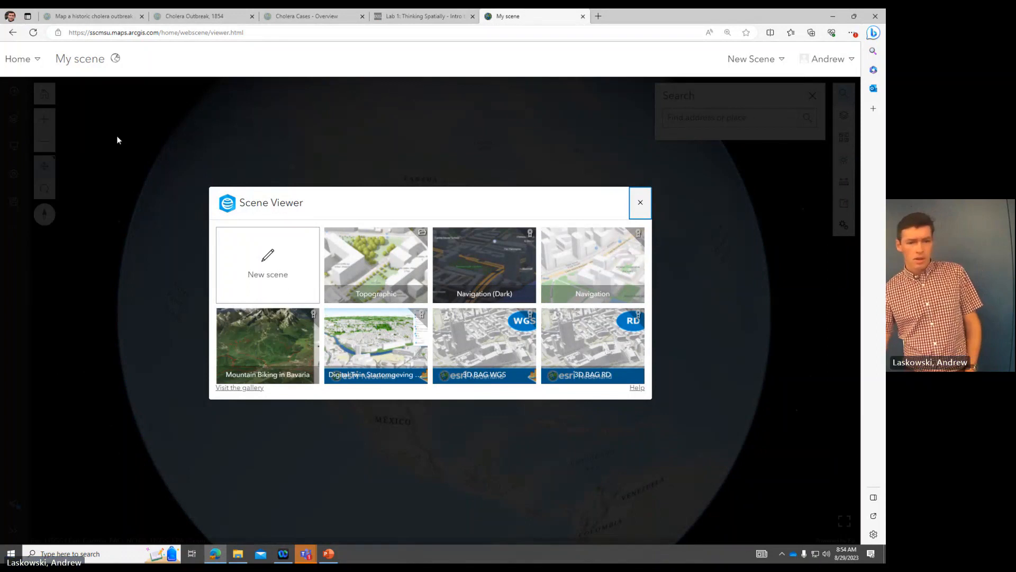
click(268, 329)
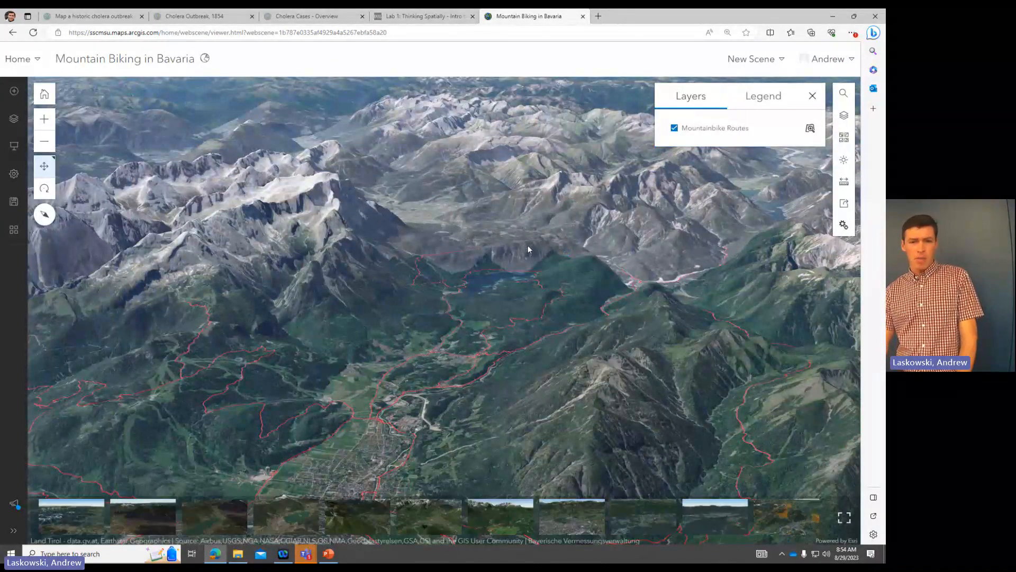
drag(528, 251, 478, 235)
drag(564, 244, 575, 275)
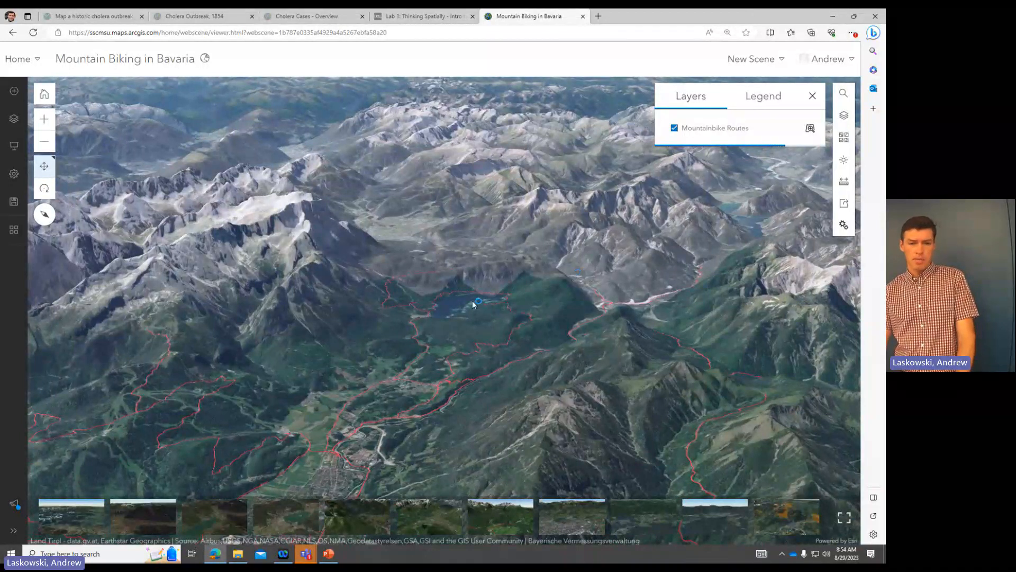
drag(511, 309, 522, 302)
scroll(546, 304, up, 5)
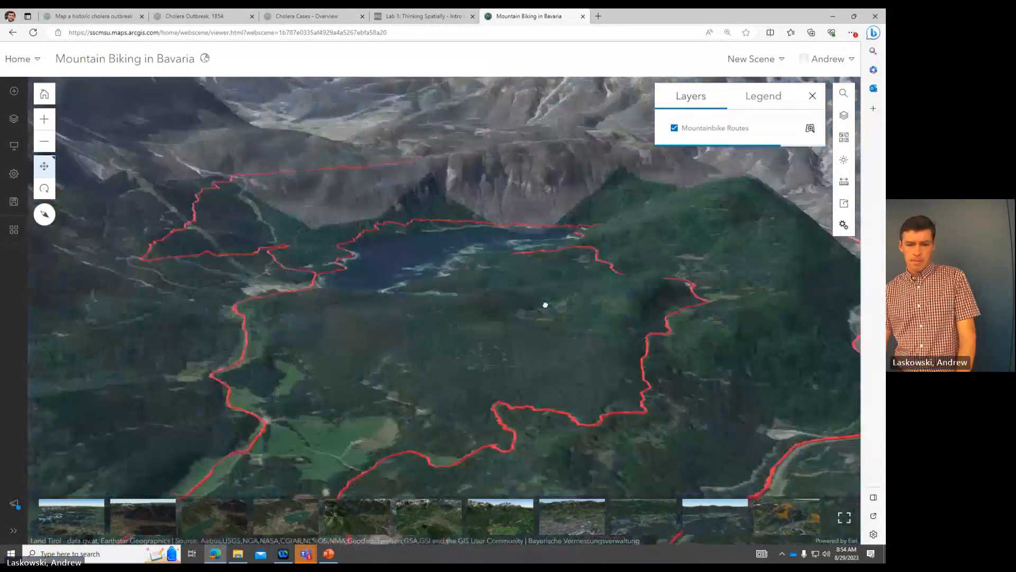
scroll(371, 253, down, 3)
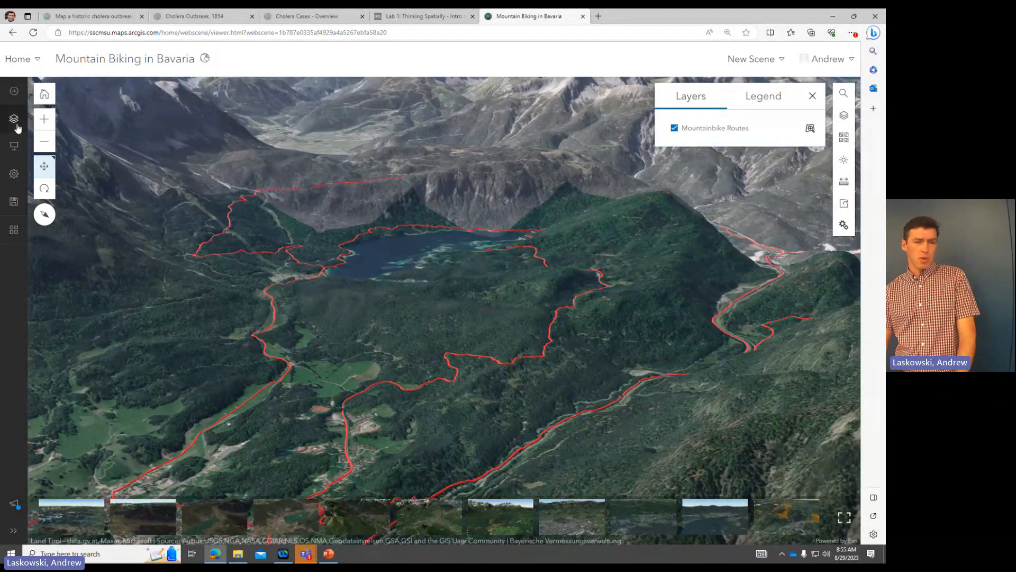
Step: Leave the 3D scene and view the list of groups under My Groups
click(11, 34)
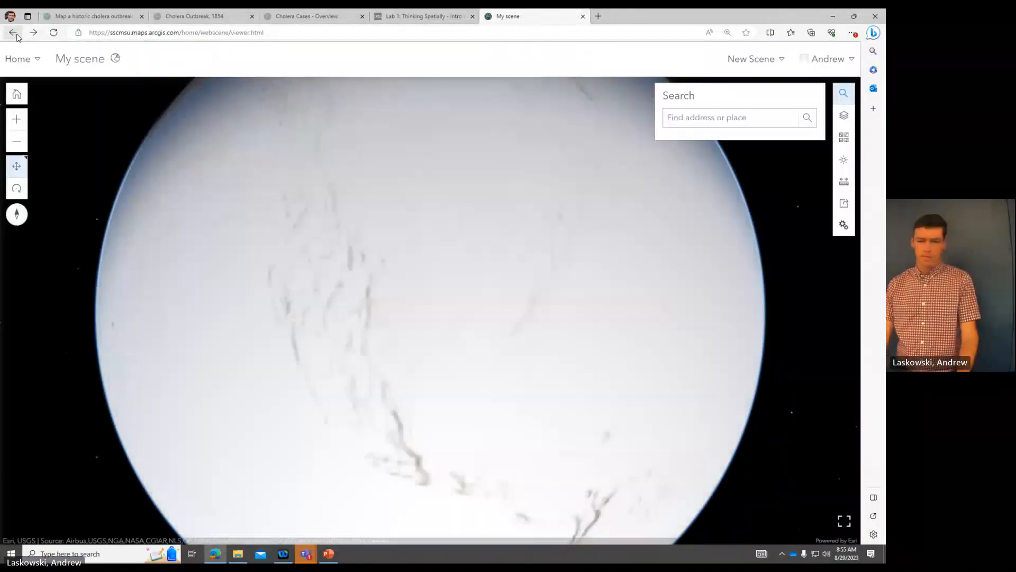
click(13, 33)
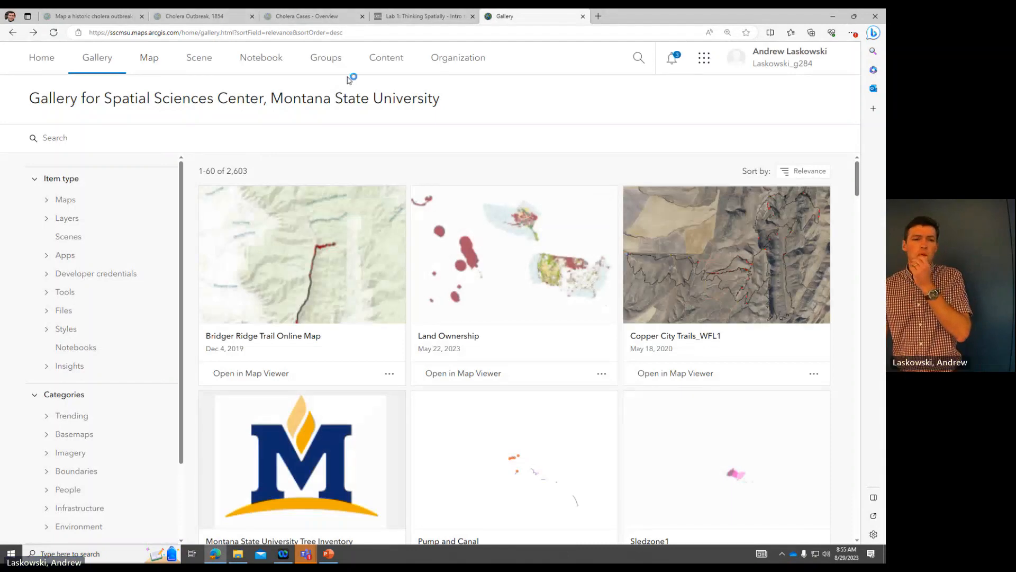
click(339, 66)
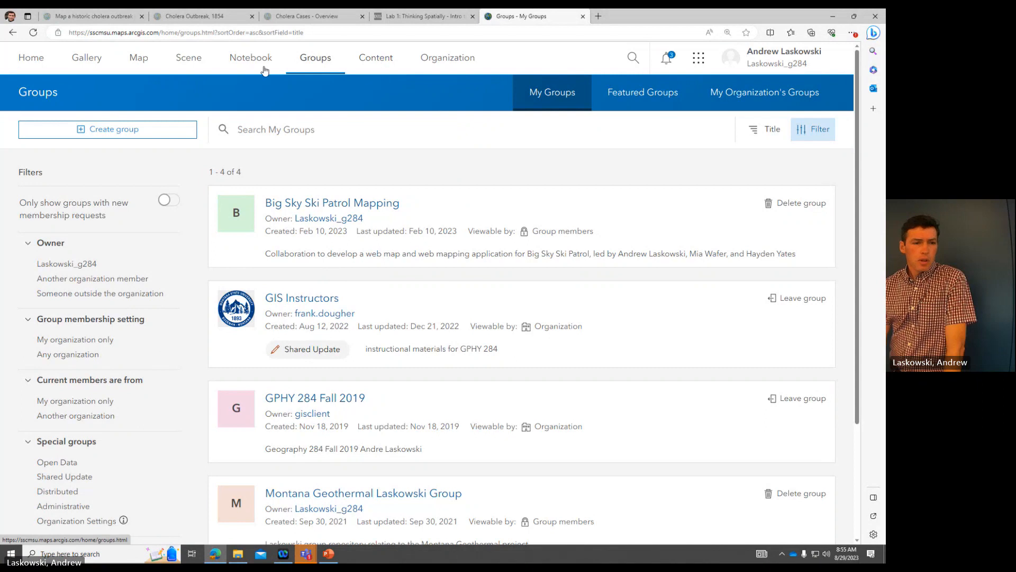
Step: Open the account's own content list and browse its items
click(369, 63)
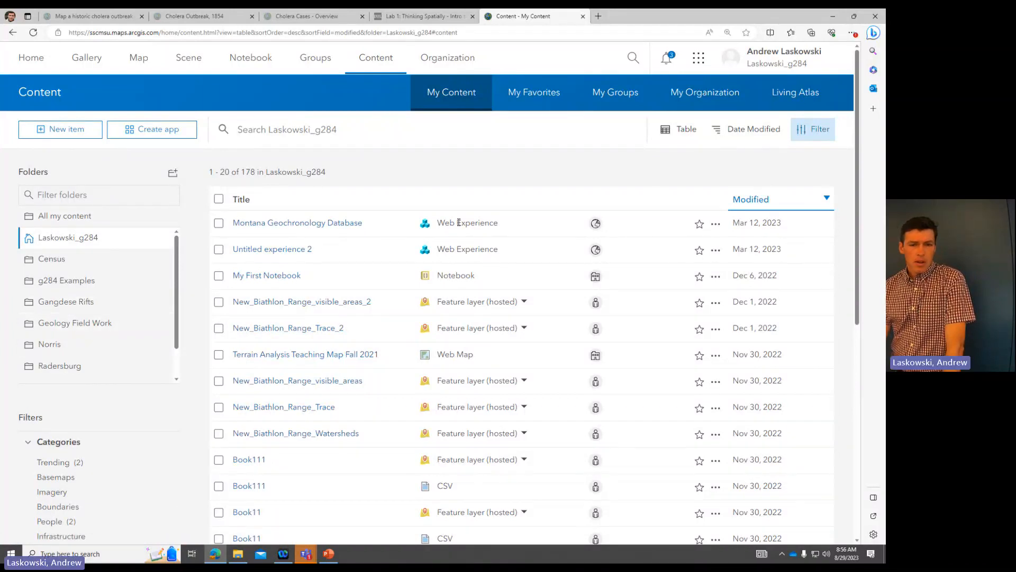
scroll(453, 270, down, 3)
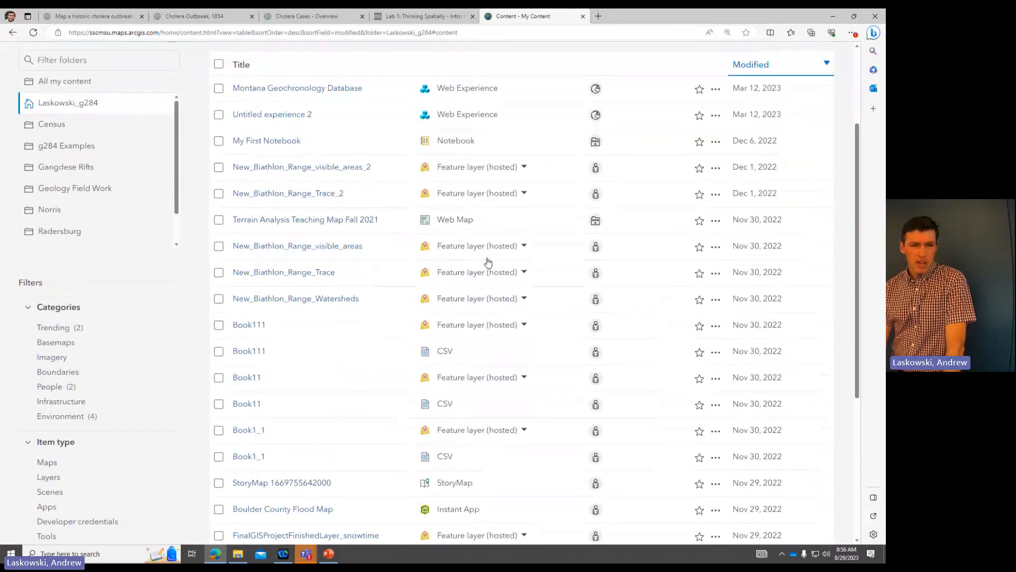
scroll(488, 262, up, 2)
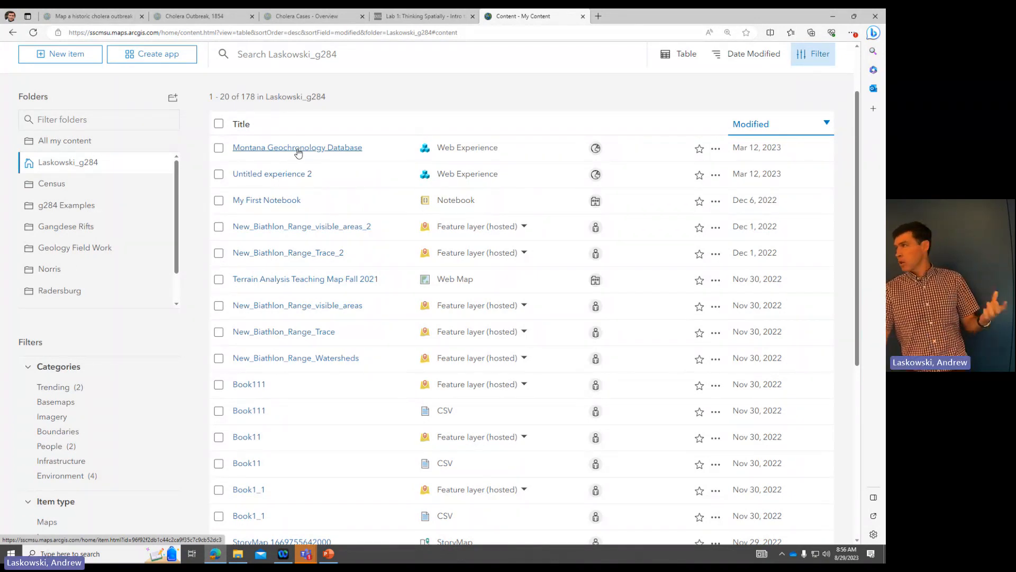
scroll(497, 217, up, 2)
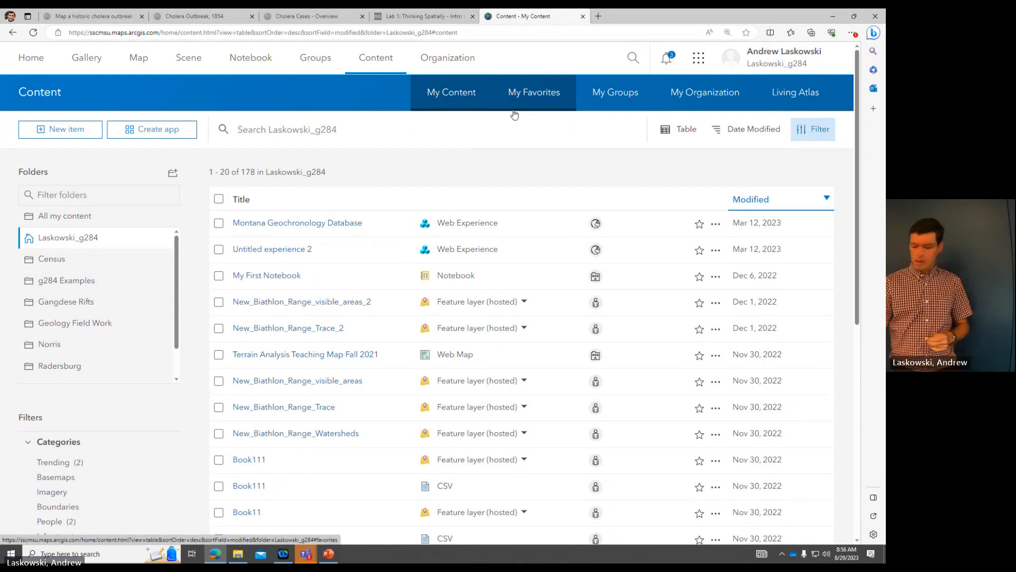
Step: Open a blank map in Map Viewer and switch to the Teams window showing the General channel
click(139, 59)
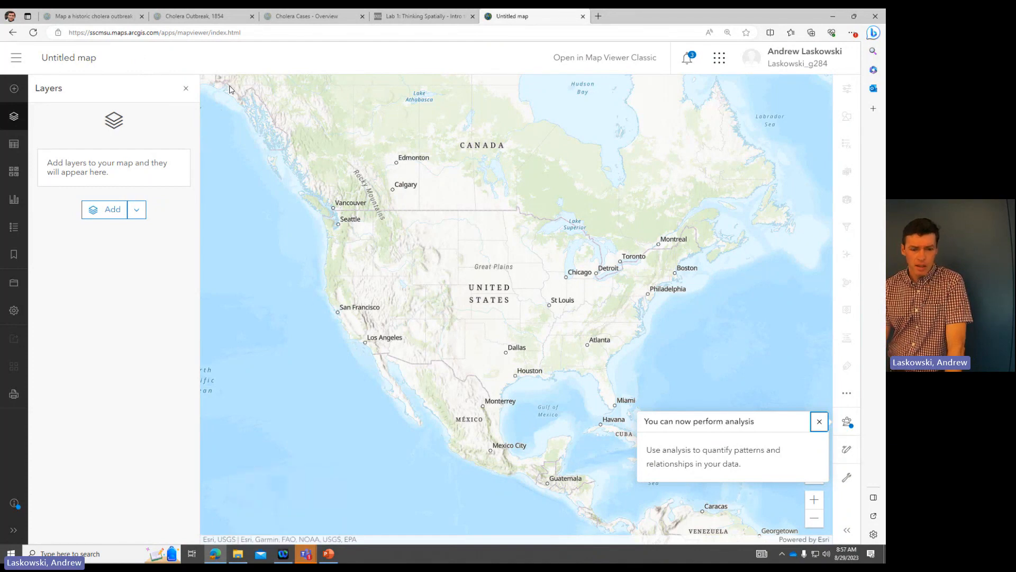
mouse_move(306, 553)
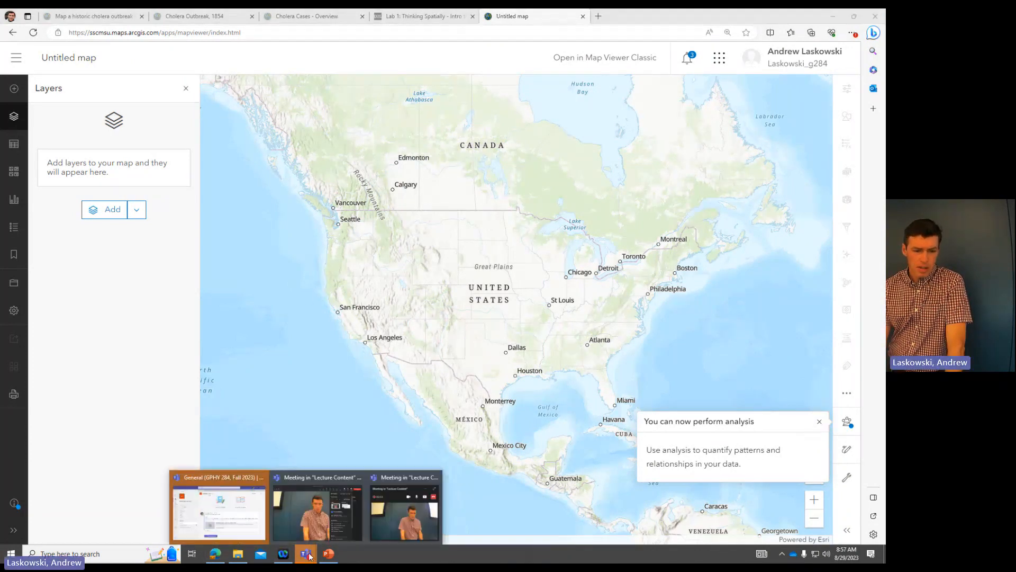
click(222, 523)
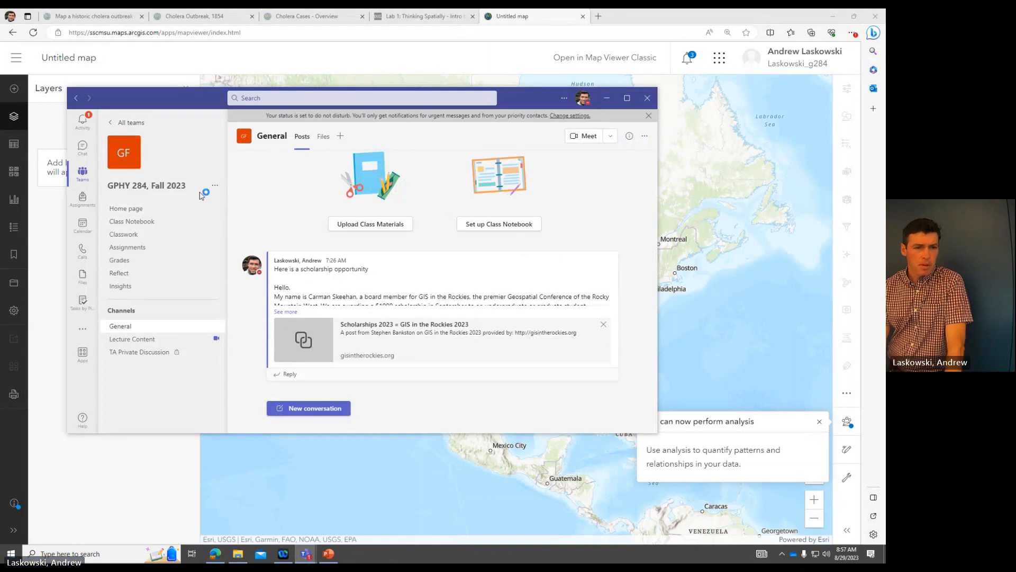
Step: Accept all pending membership requests for the GPHY 284, Fall 2023 team and put the Teams window away
click(215, 185)
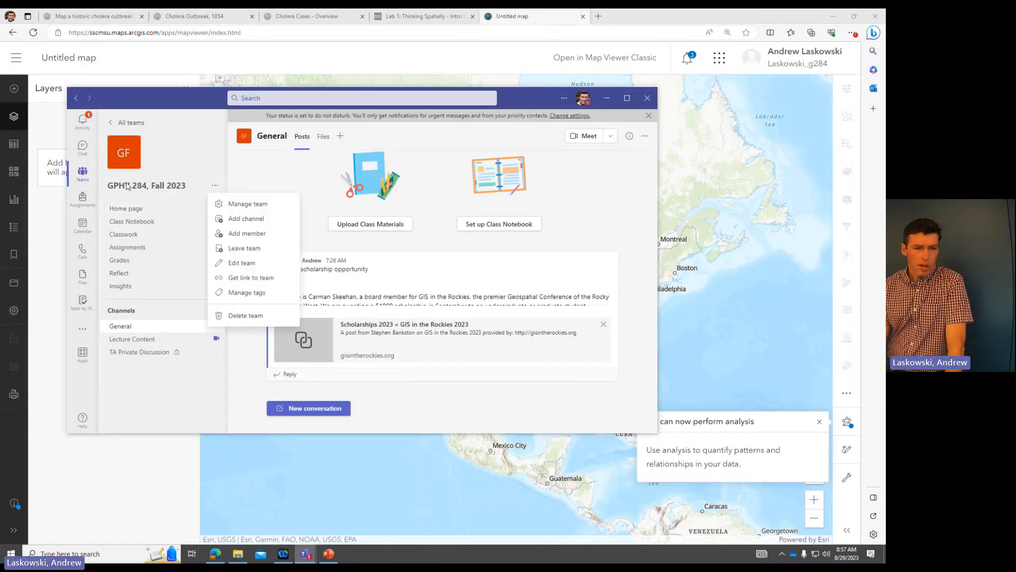
click(259, 204)
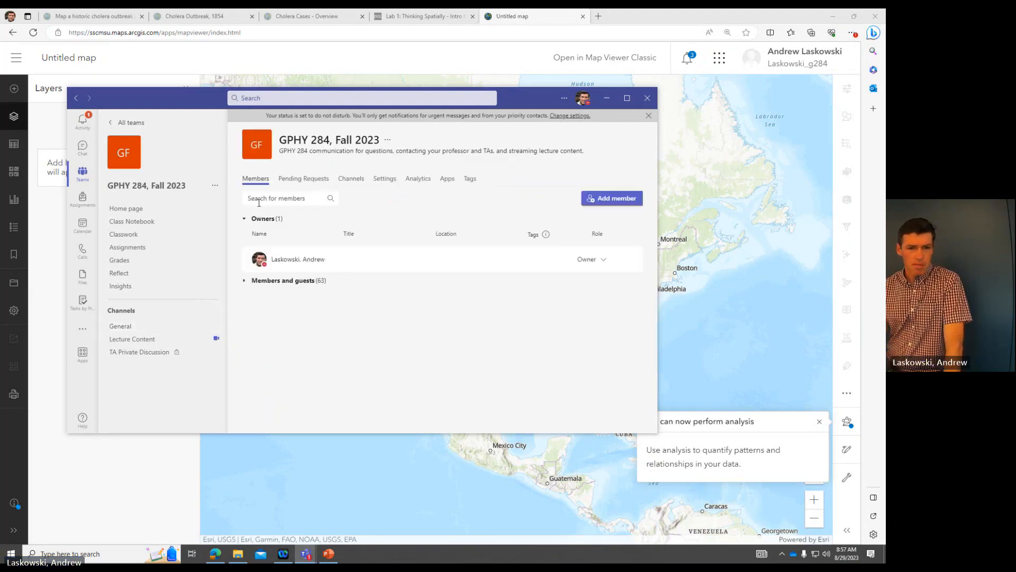
click(311, 180)
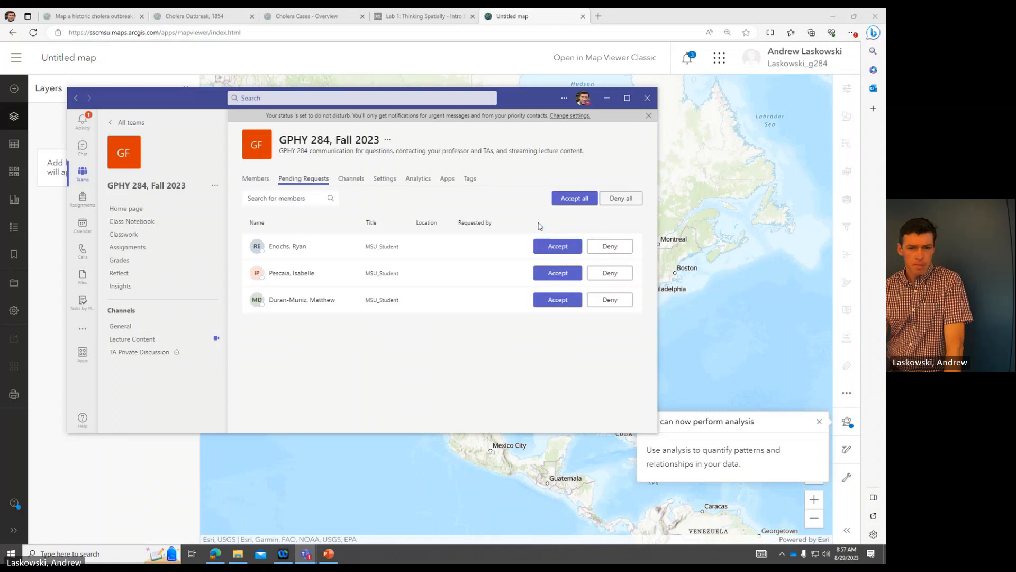
click(579, 197)
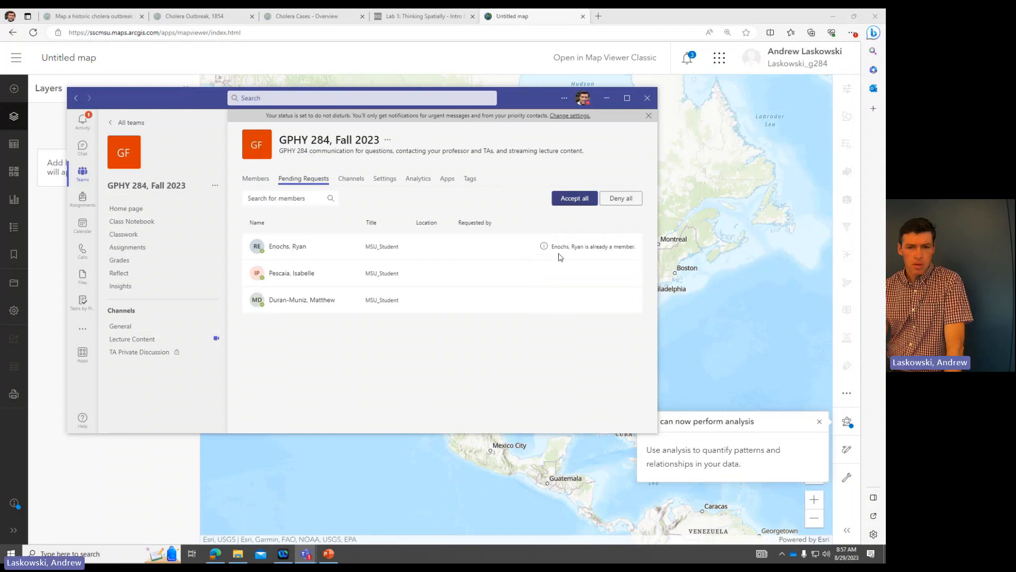
click(604, 100)
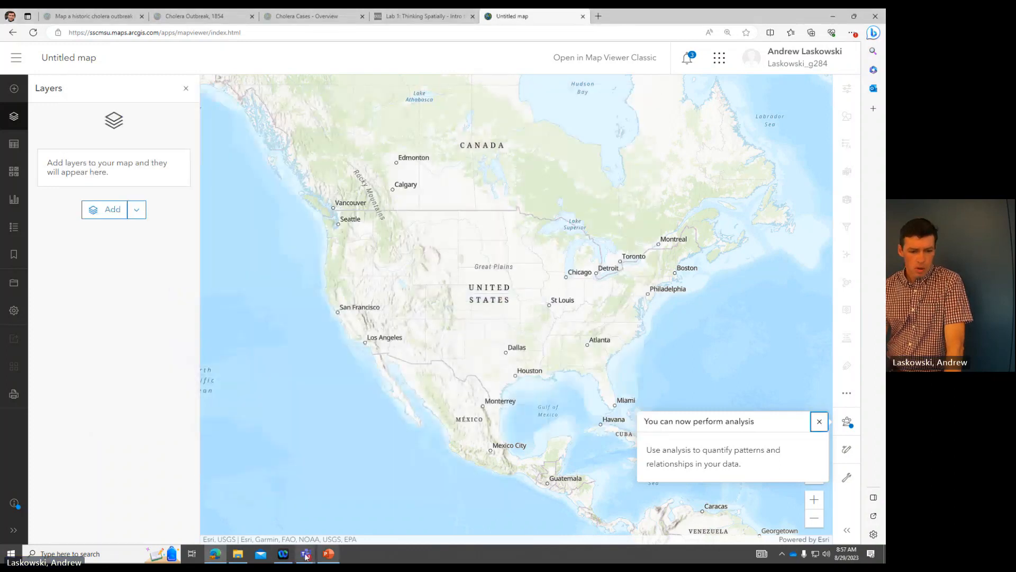
Step: Return to Teams and open the Cholera Outbreak, 1854 map from the link posted in the Lecture Content channel
click(220, 508)
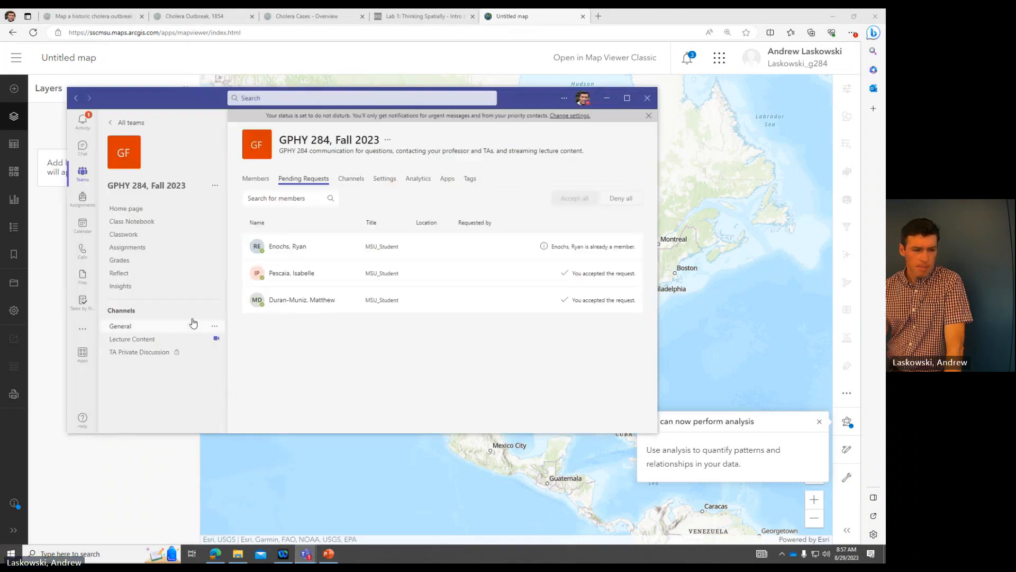
click(131, 338)
scroll(344, 328, up, 2)
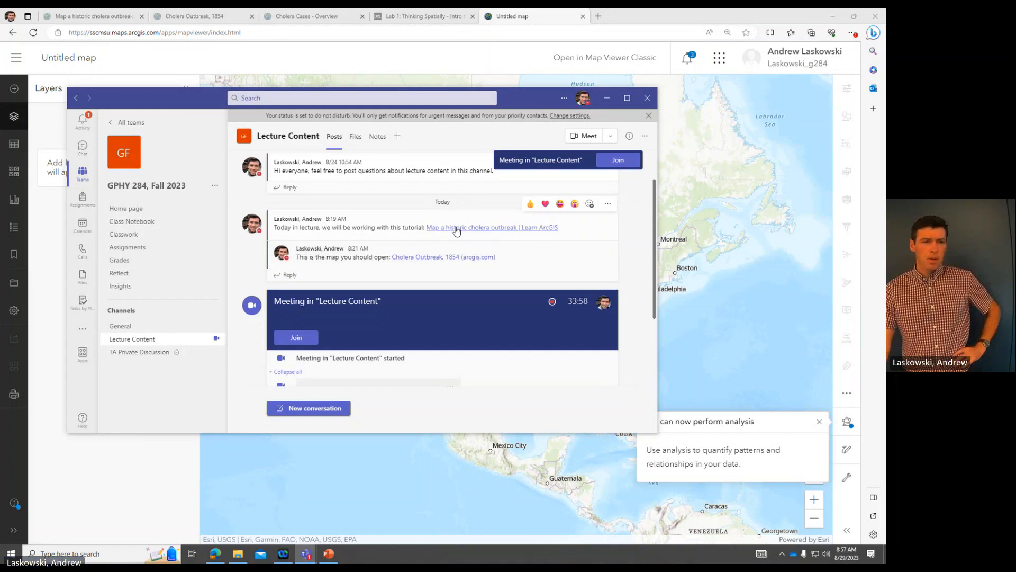
click(446, 257)
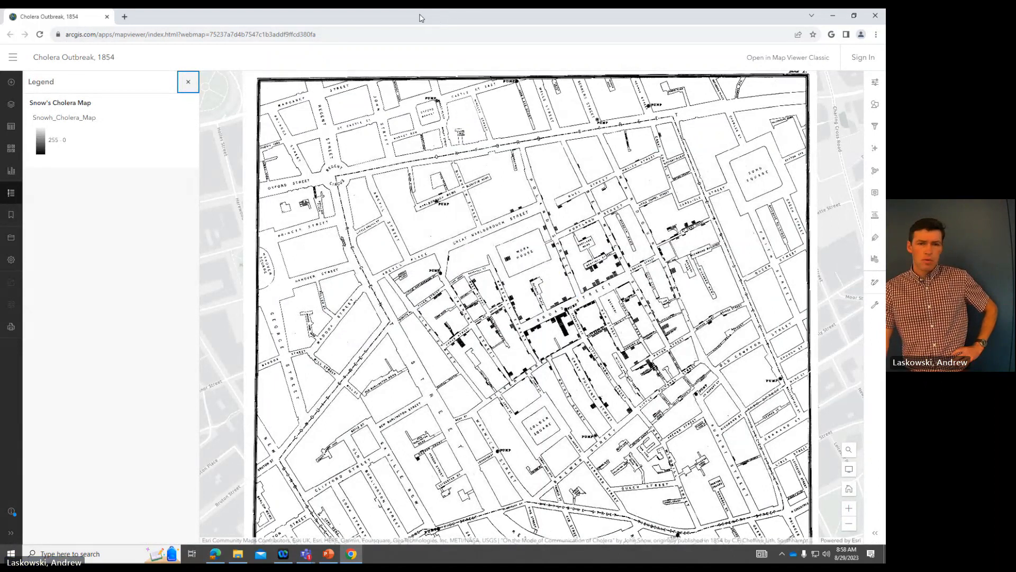
Step: Highlight the web map ID at the end of the Cholera Outbreak map's URL to point it out
click(349, 33)
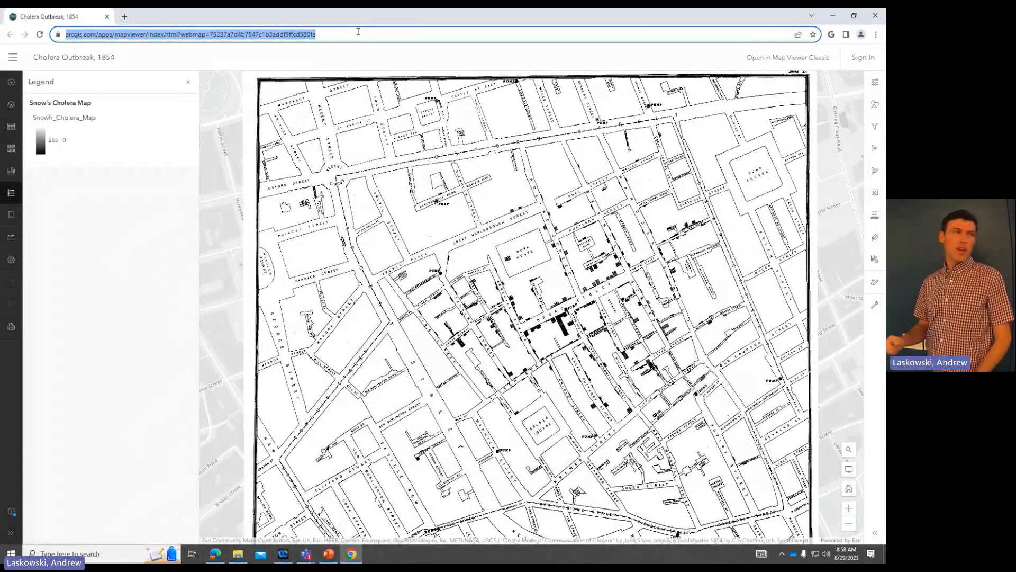
click(335, 32)
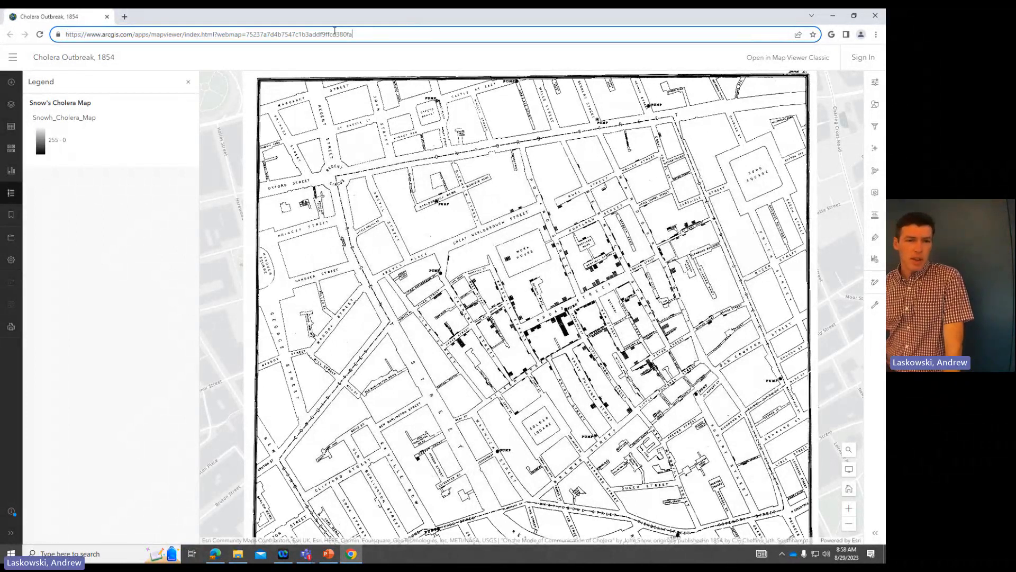
drag(360, 33, 245, 35)
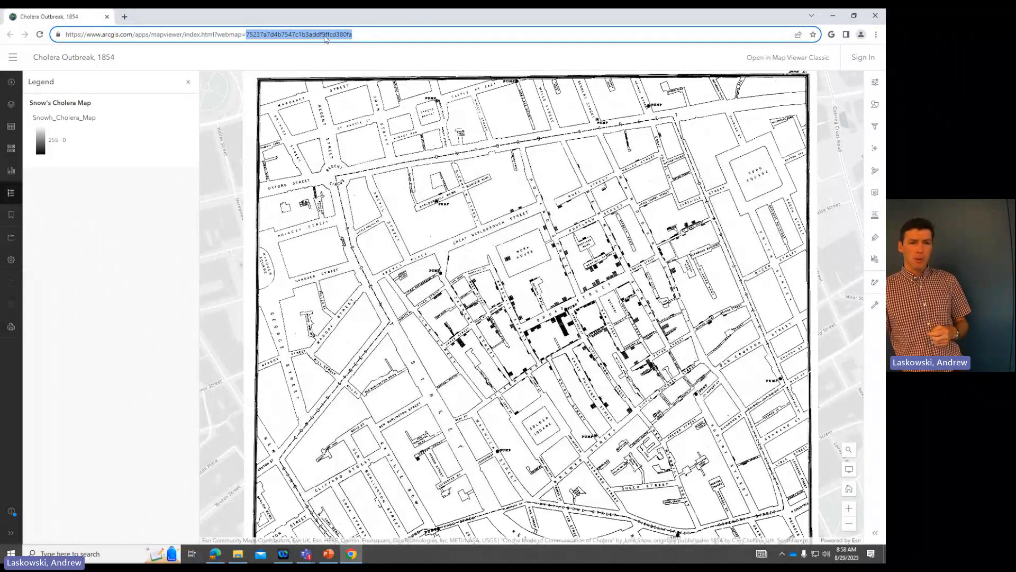
click(378, 32)
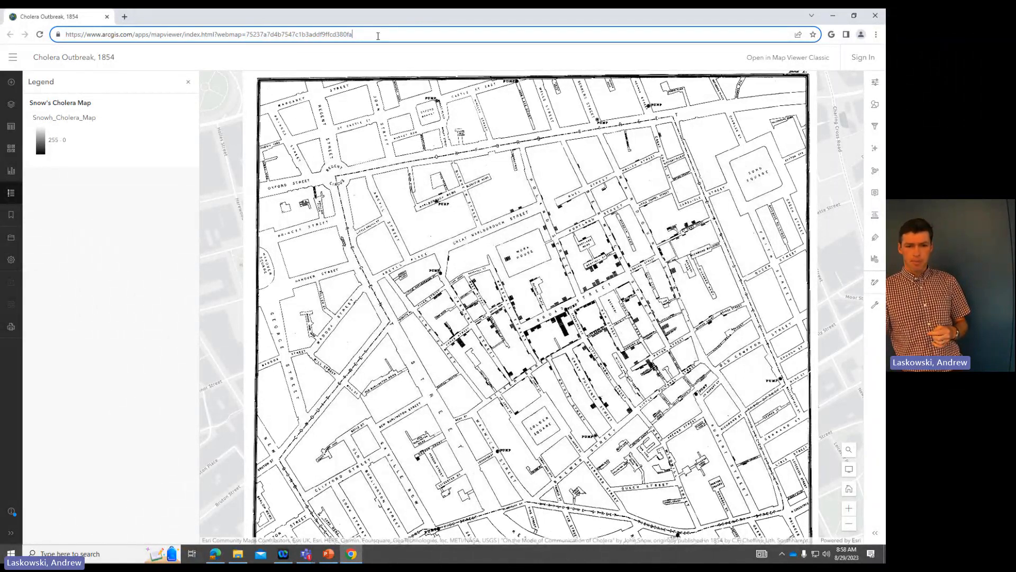
click(147, 223)
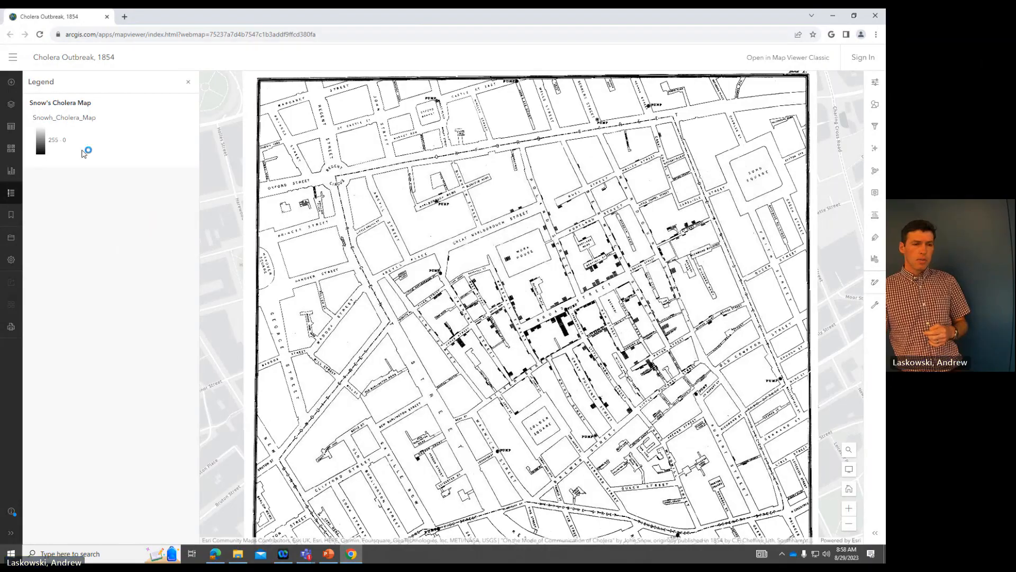
Step: Show the Cholera Outbreak map's layer list and dismiss the Get started notice
click(10, 104)
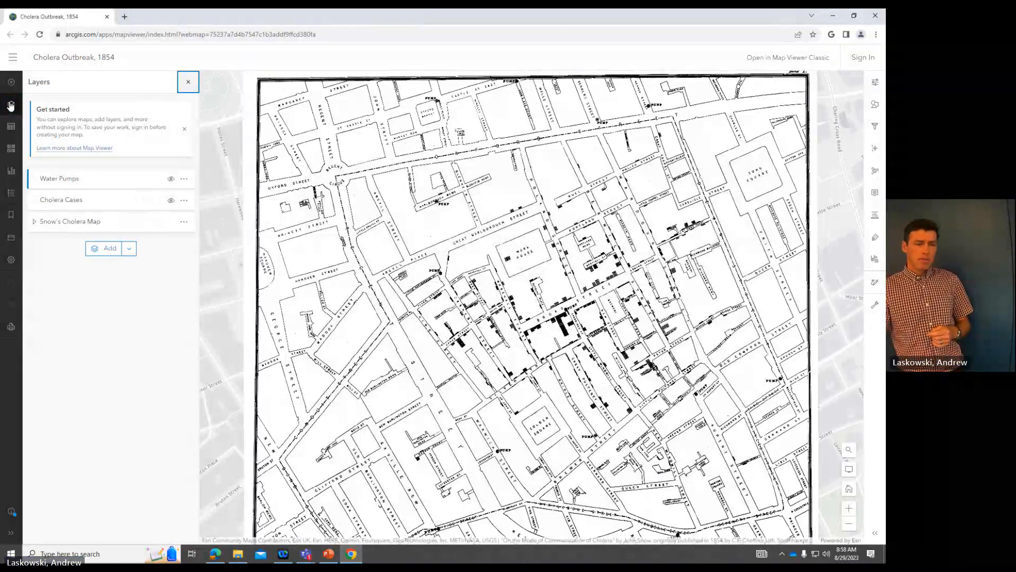
click(184, 128)
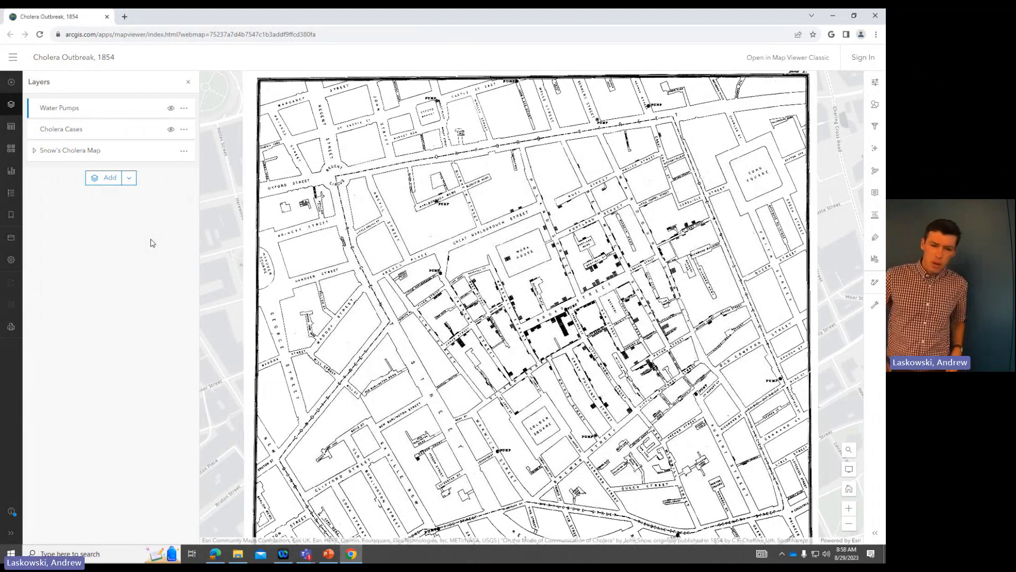
click(637, 279)
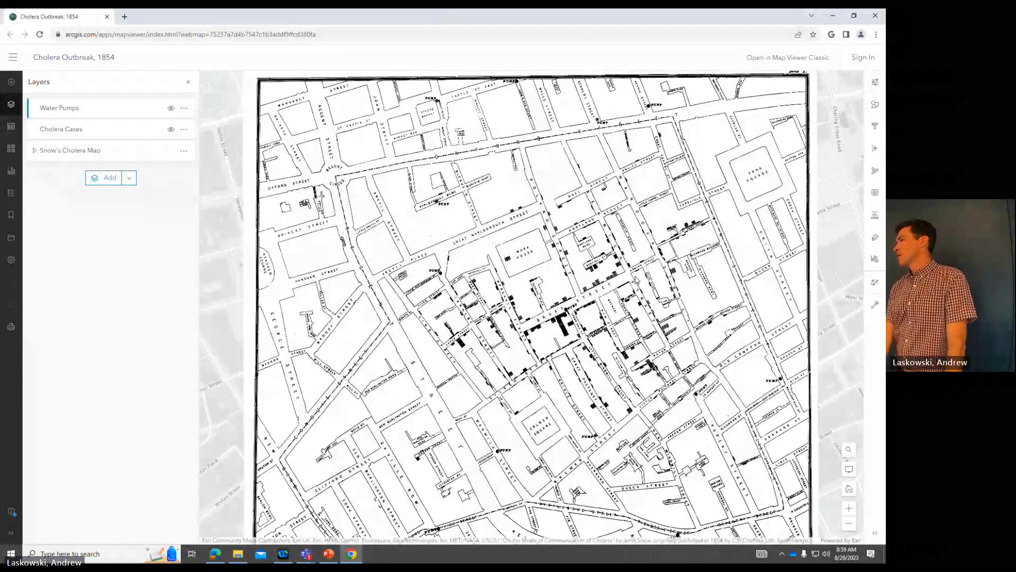
click(637, 276)
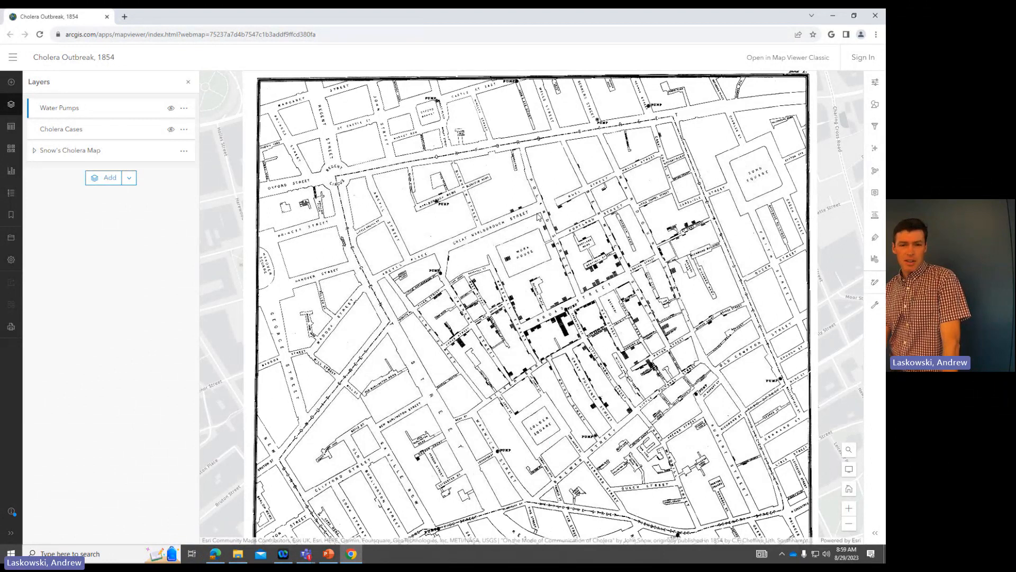
Step: Examine Snow's historic map, inspecting the case marks around the Work House and the Broad Street pump
scroll(540, 216, up, 6)
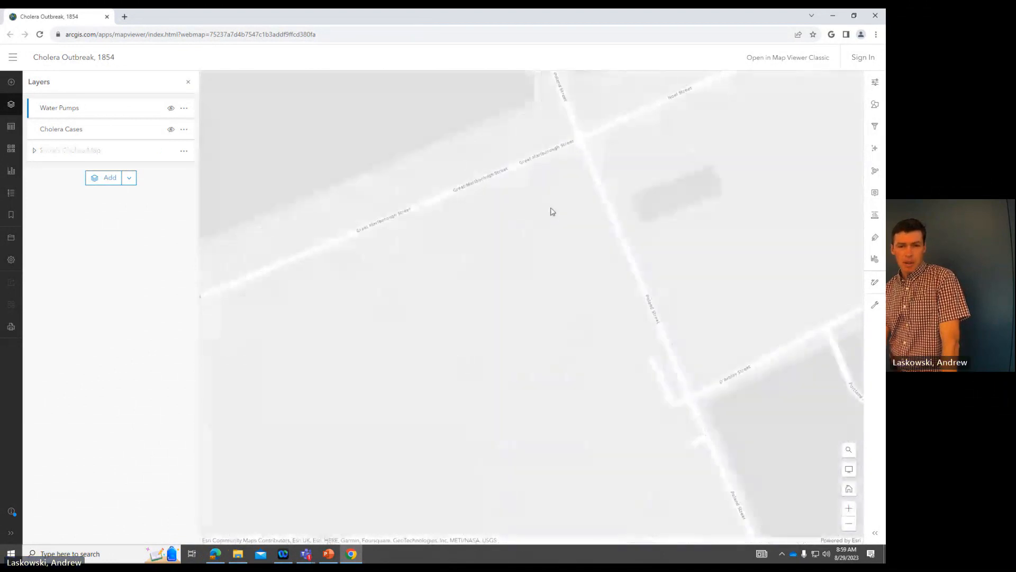
scroll(552, 211, down, 2)
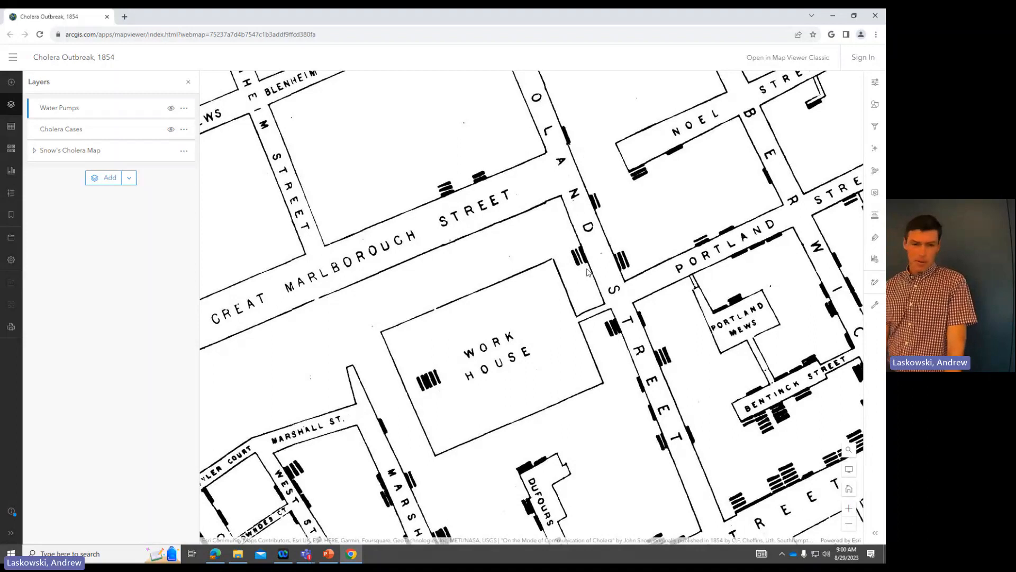
scroll(601, 271, down, 3)
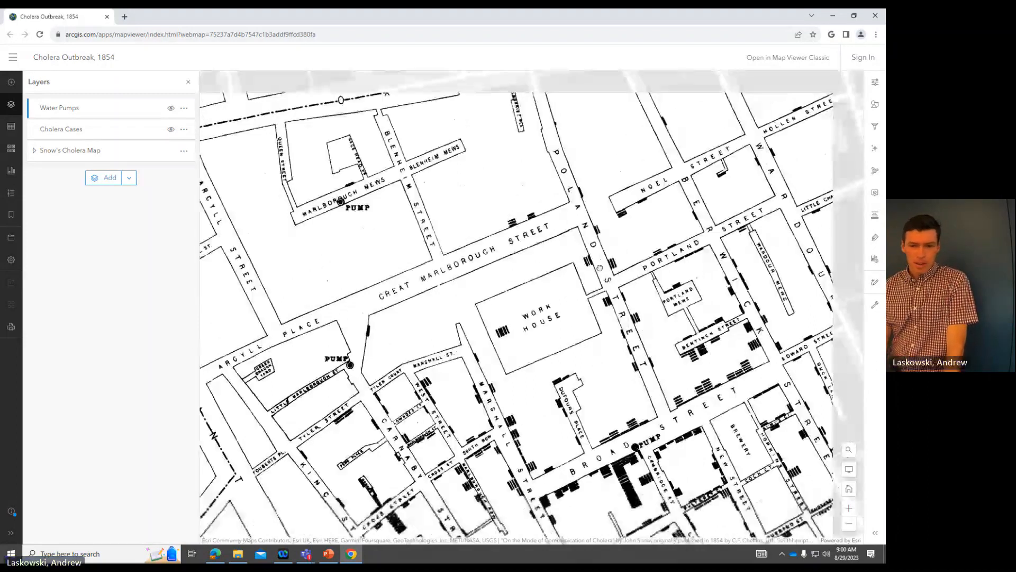
scroll(591, 283, down, 2)
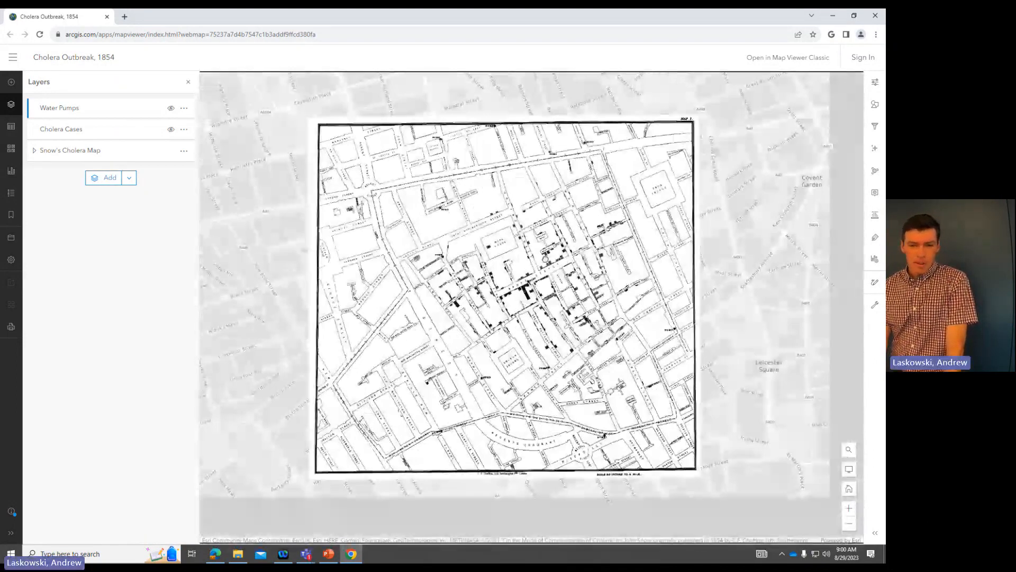
scroll(526, 270, up, 3)
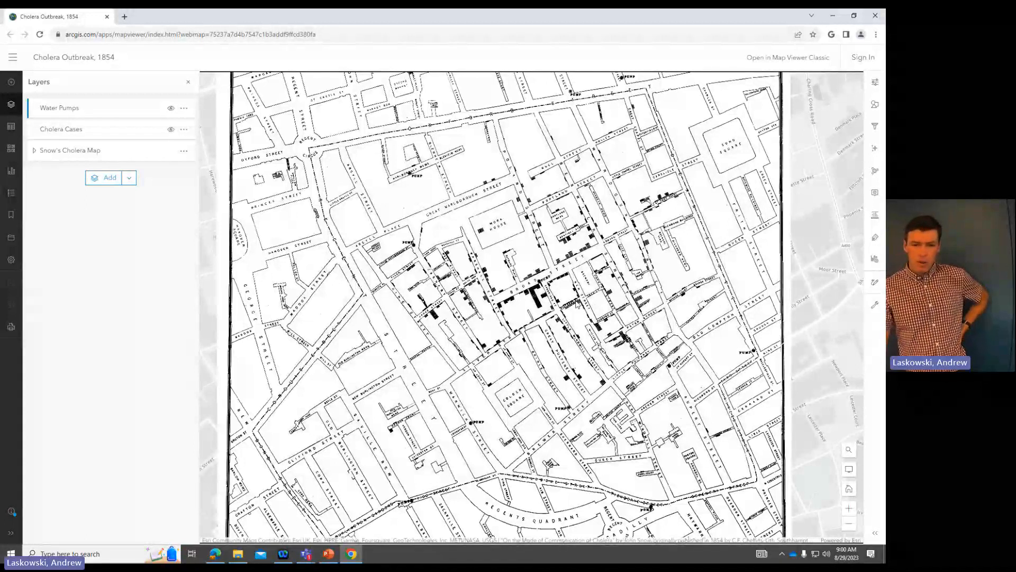
scroll(577, 302, up, 3)
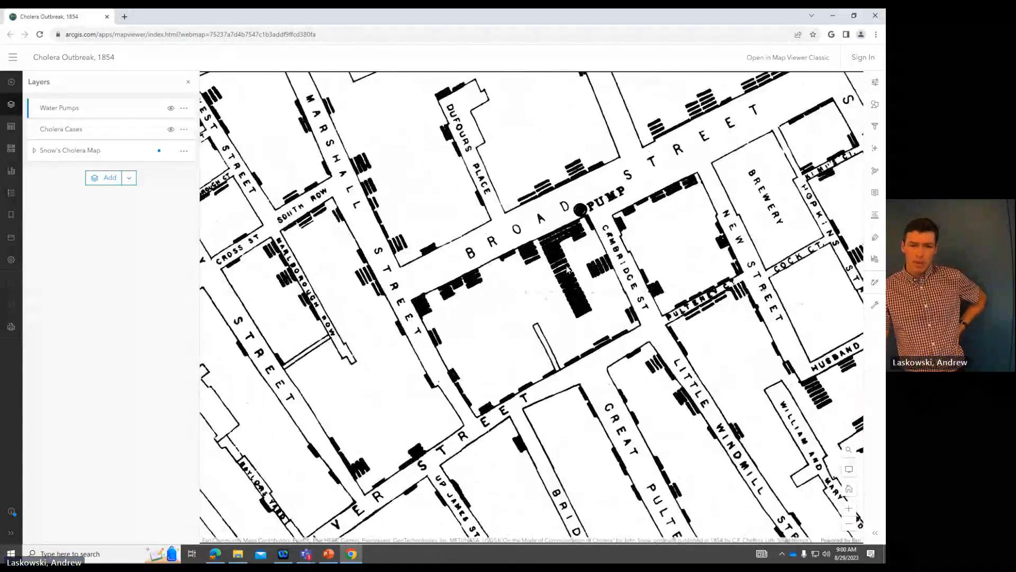
scroll(588, 299, down, 5)
scroll(590, 296, up, 1)
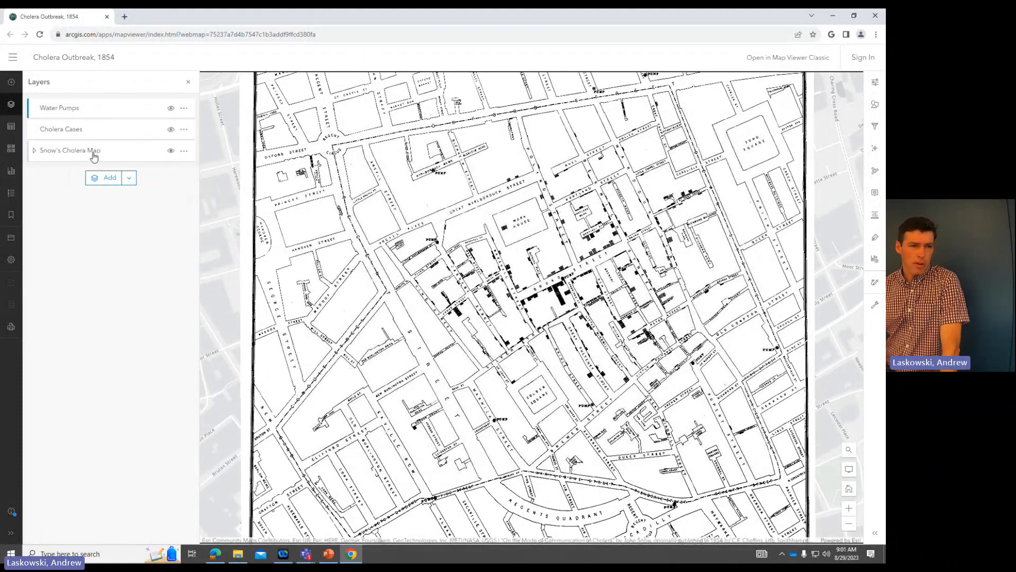
Step: Toggle the visibility of the Snow's Cholera Map layer and leave it hidden
click(170, 151)
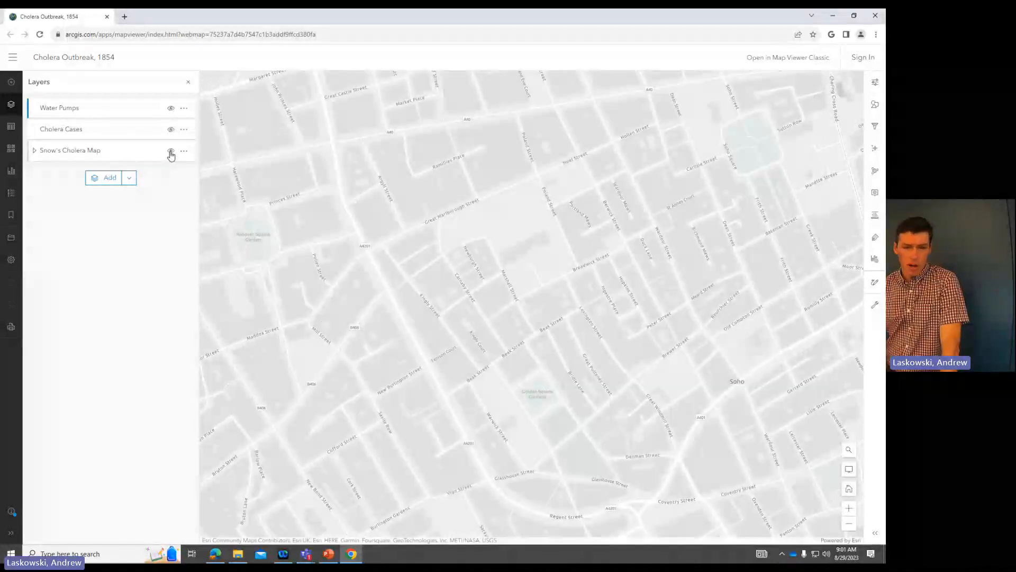
click(171, 152)
click(171, 152)
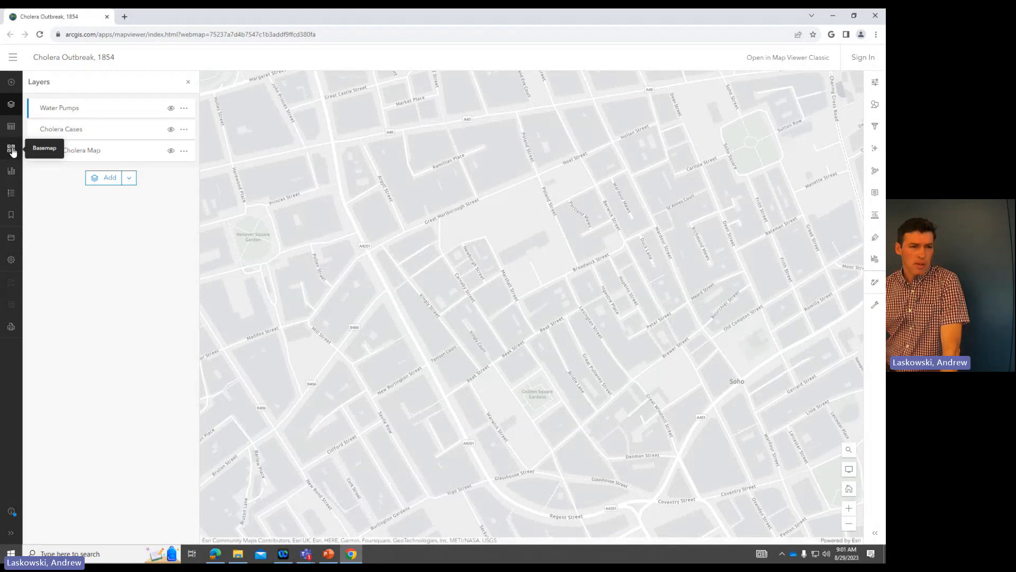
Step: Browse the basemap gallery with the page enlarged and change the basemap to Modern Antique Map
click(12, 151)
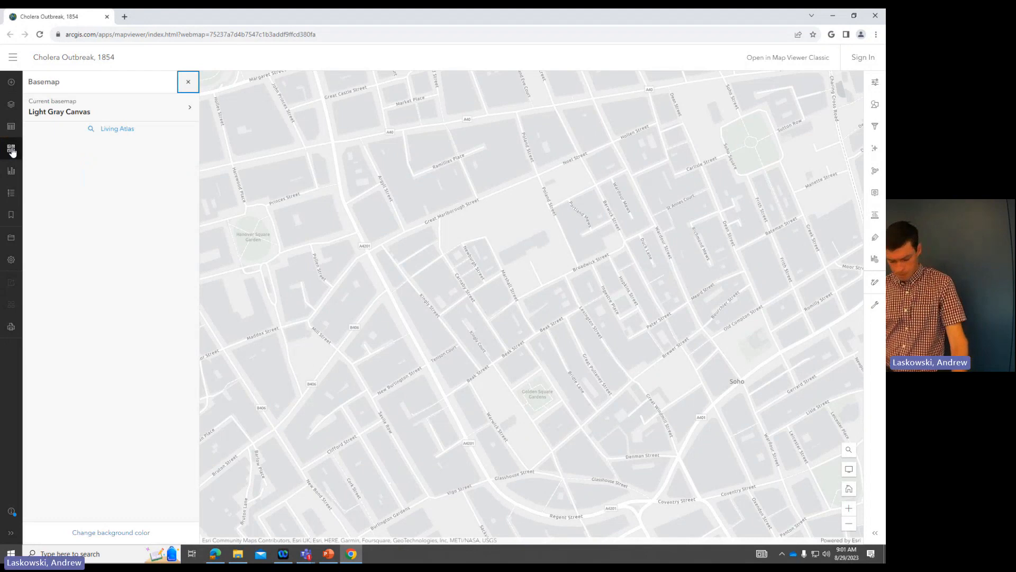
key(ctrl+plus)
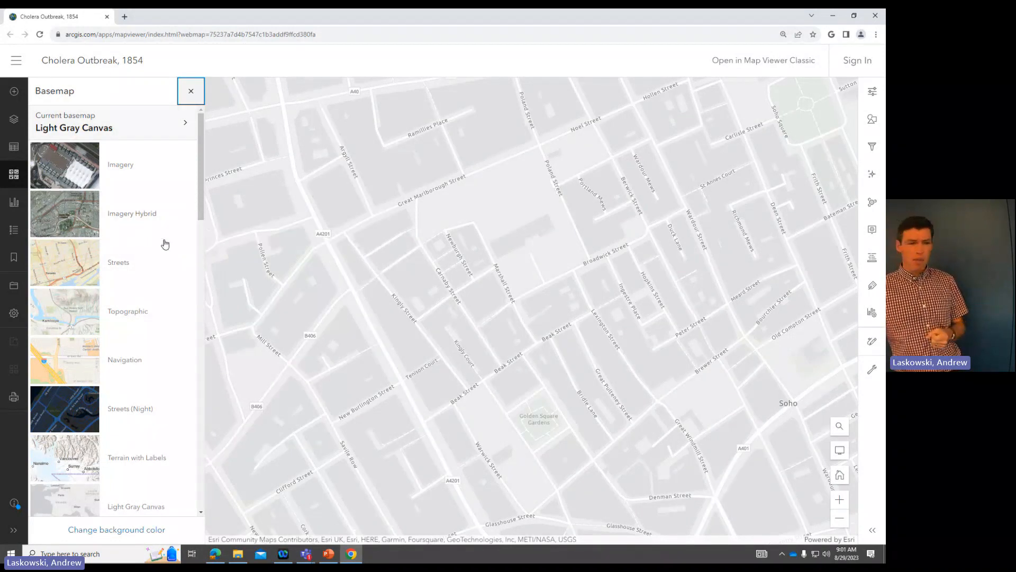
scroll(162, 241, down, 5)
scroll(161, 246, down, 12)
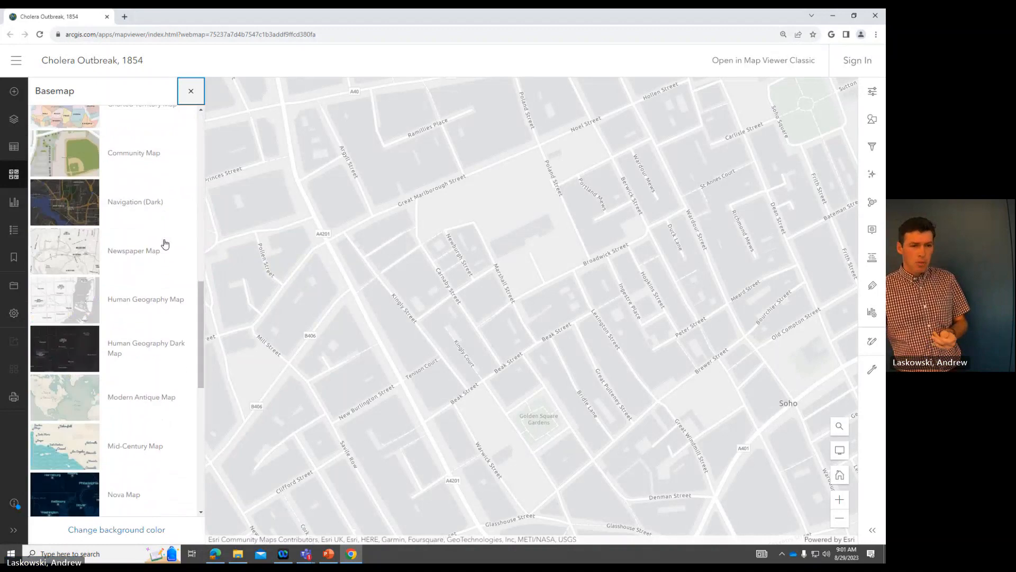
scroll(131, 305, up, 3)
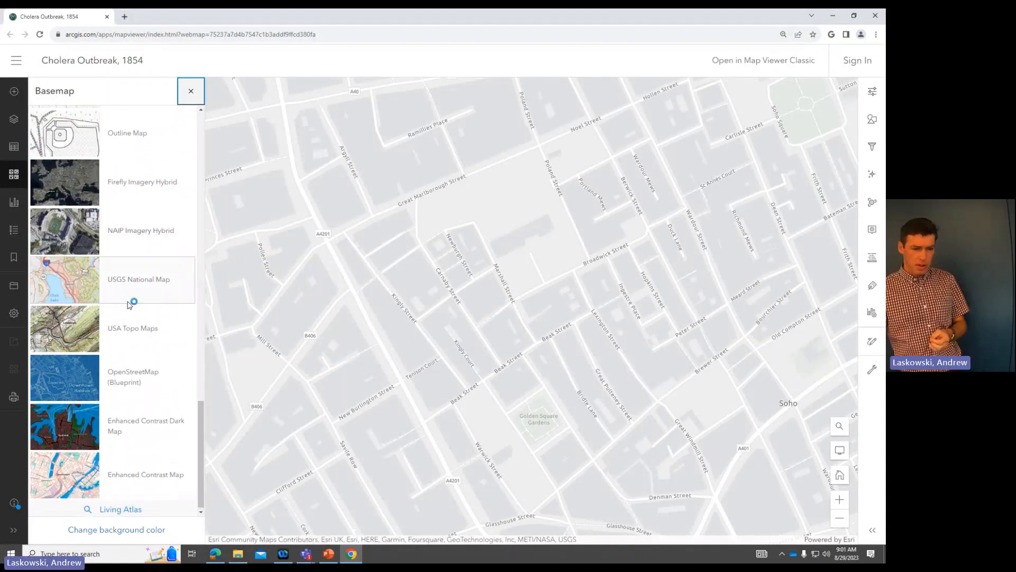
scroll(131, 307, up, 2)
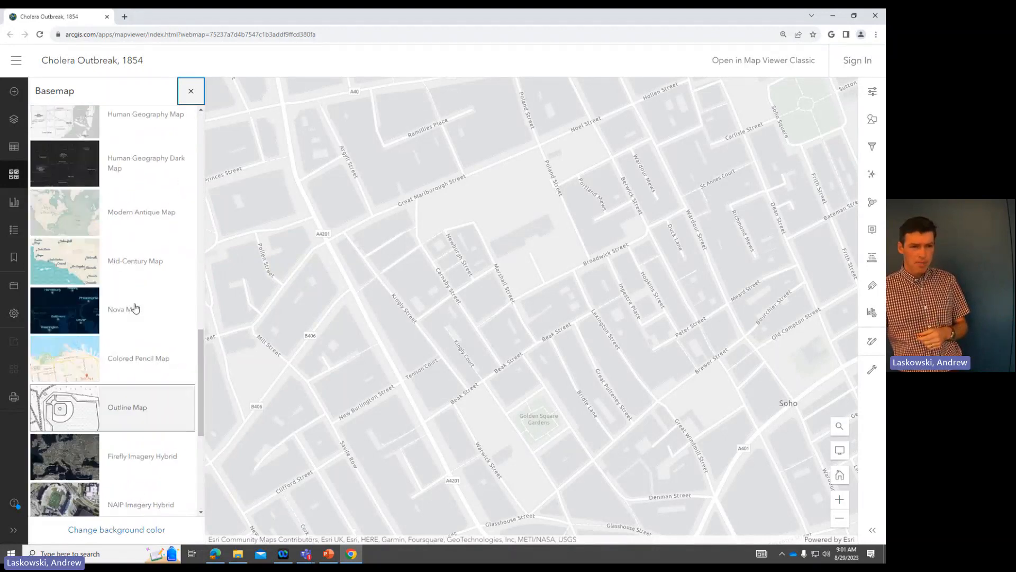
click(141, 214)
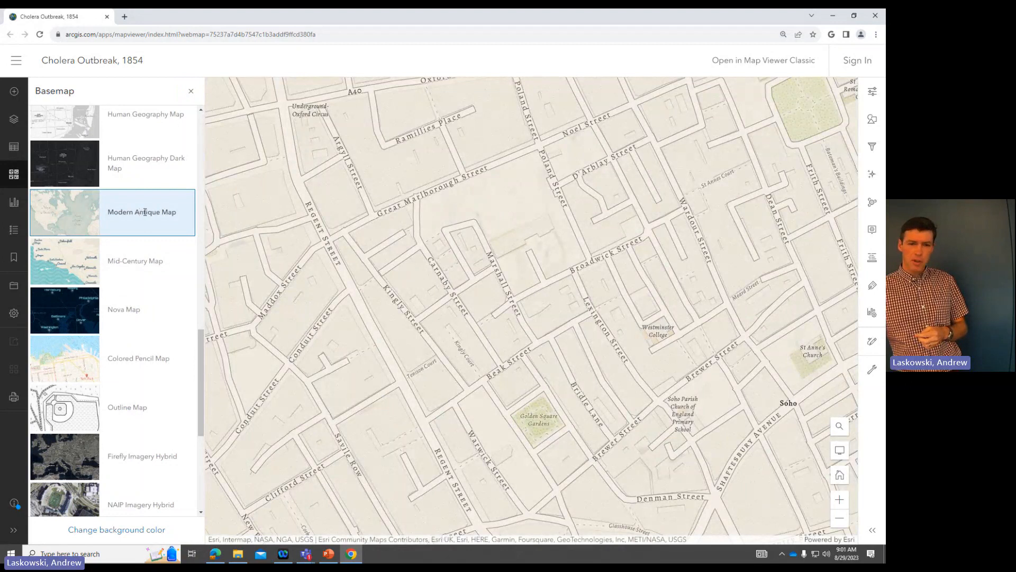
Step: Switch the basemap to Imagery Hybrid and look closely at the Broadwick Street area
scroll(90, 196, up, 8)
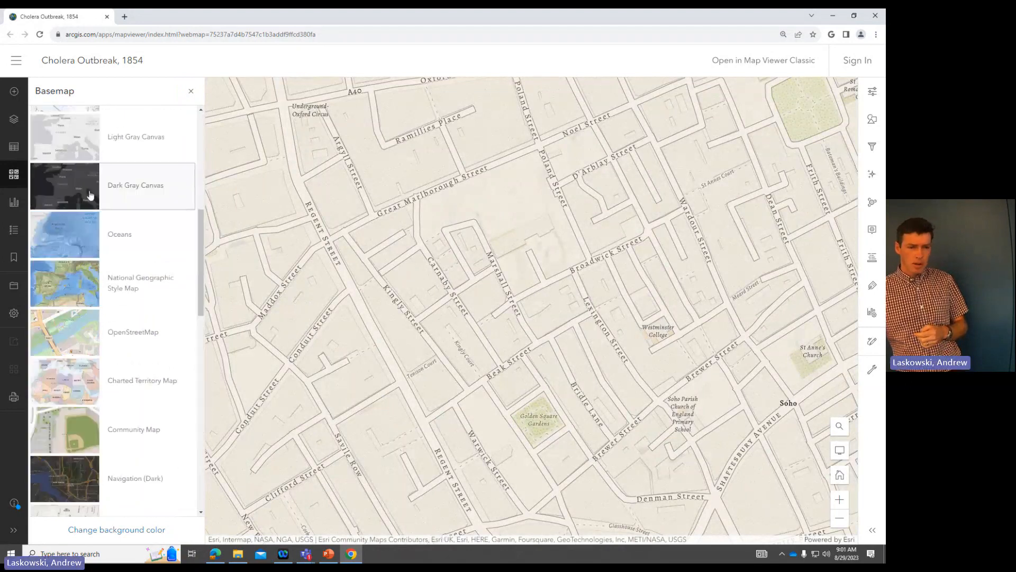
scroll(90, 196, up, 7)
click(137, 214)
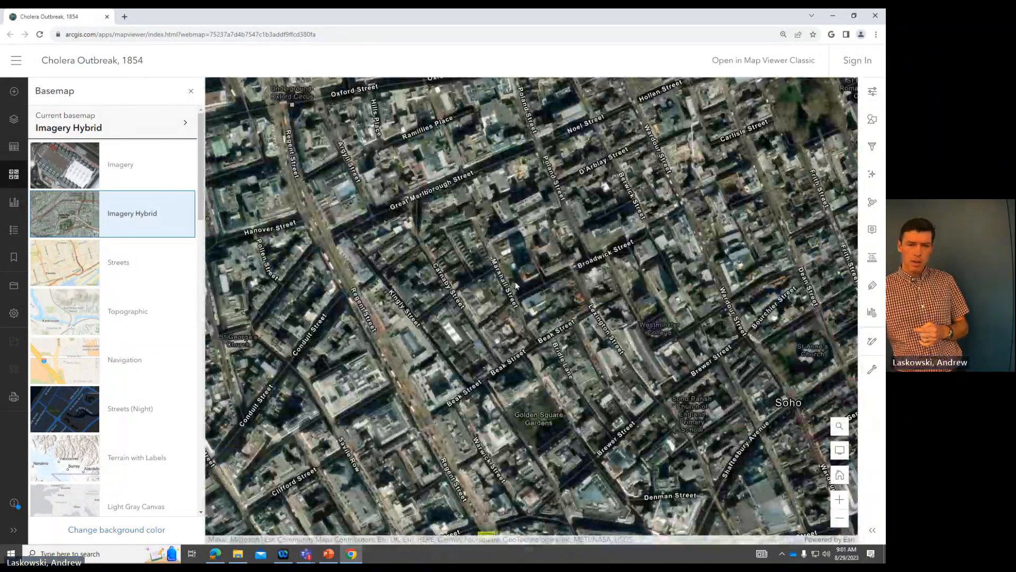
scroll(539, 310, up, 2)
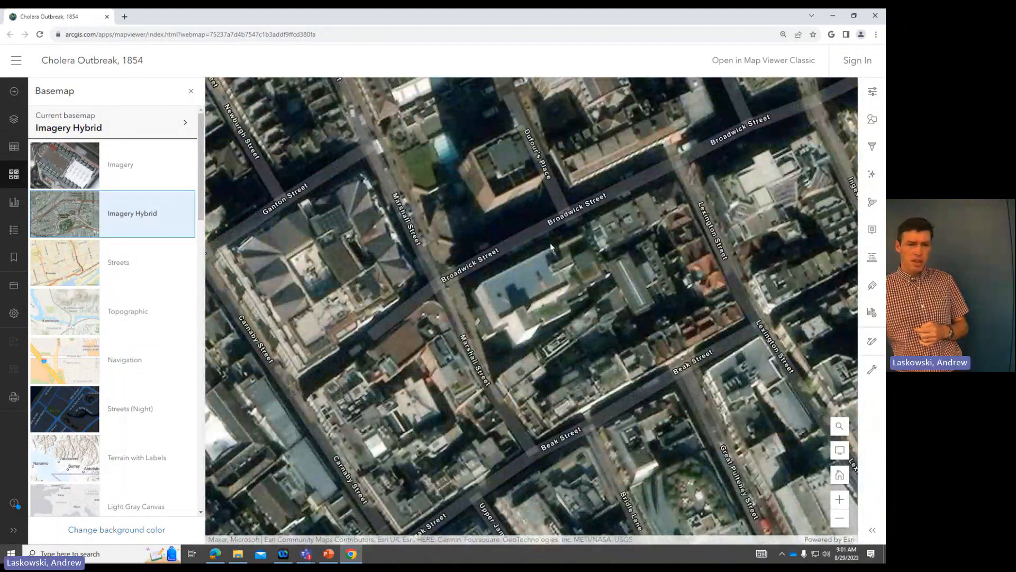
Step: Switch the basemap from the gallery to Topographic
scroll(551, 246, down, 2)
scroll(152, 243, down, 1)
click(141, 263)
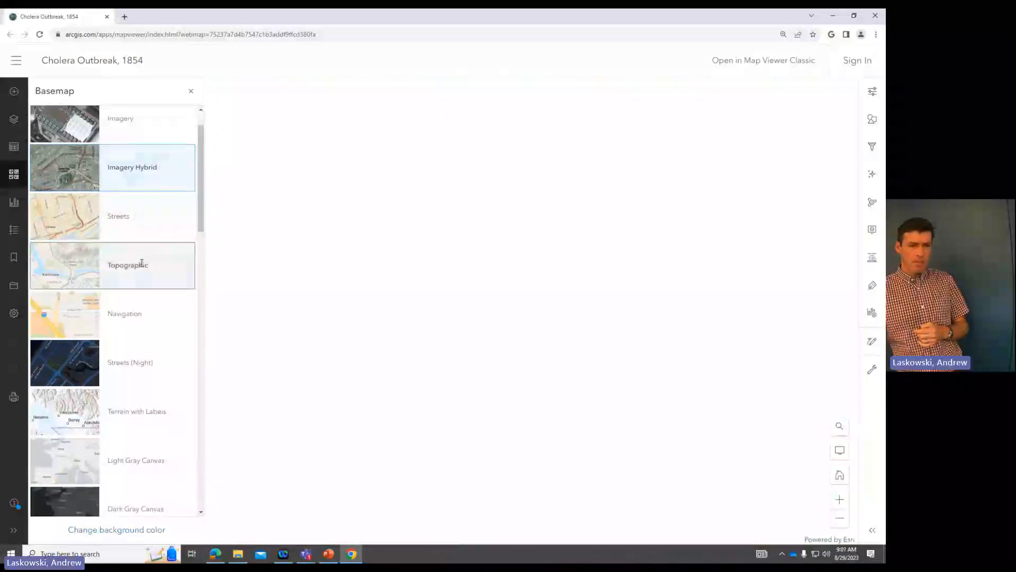
Step: Browse the remaining basemaps, switch to Human Geography Map, and look over the wider Soho area
scroll(157, 269, down, 6)
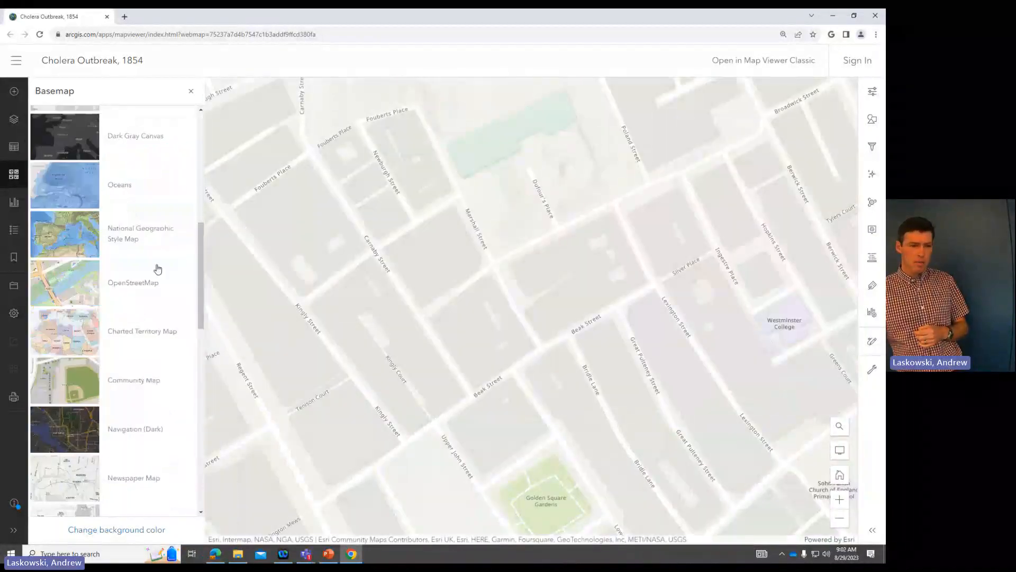
scroll(157, 269, down, 10)
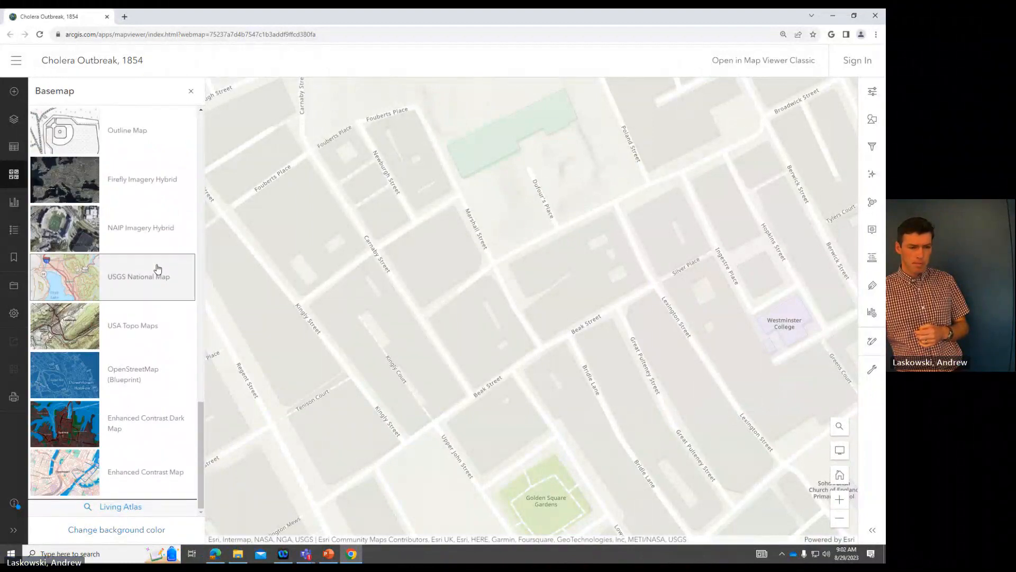
scroll(154, 329, up, 10)
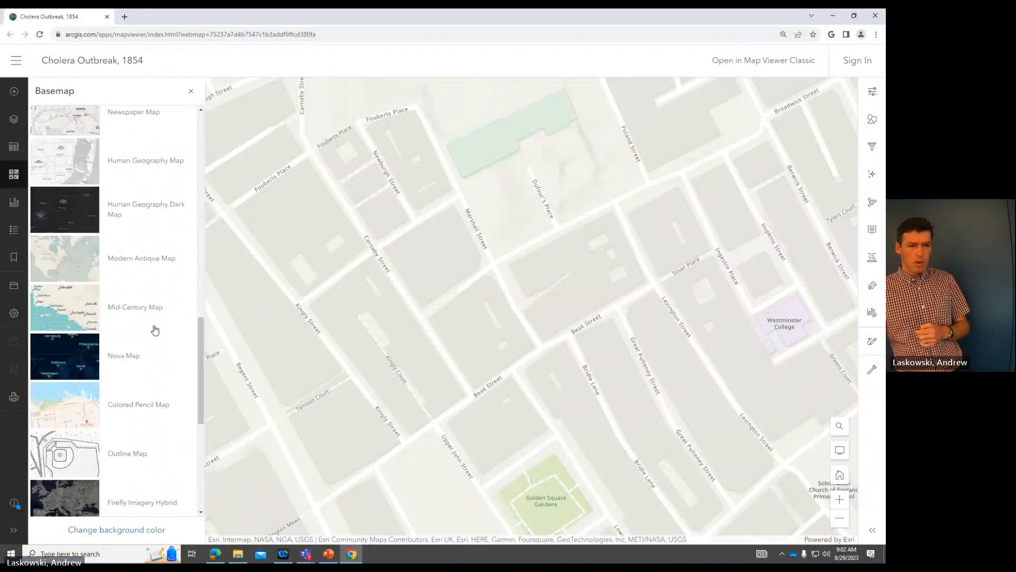
scroll(168, 312, up, 2)
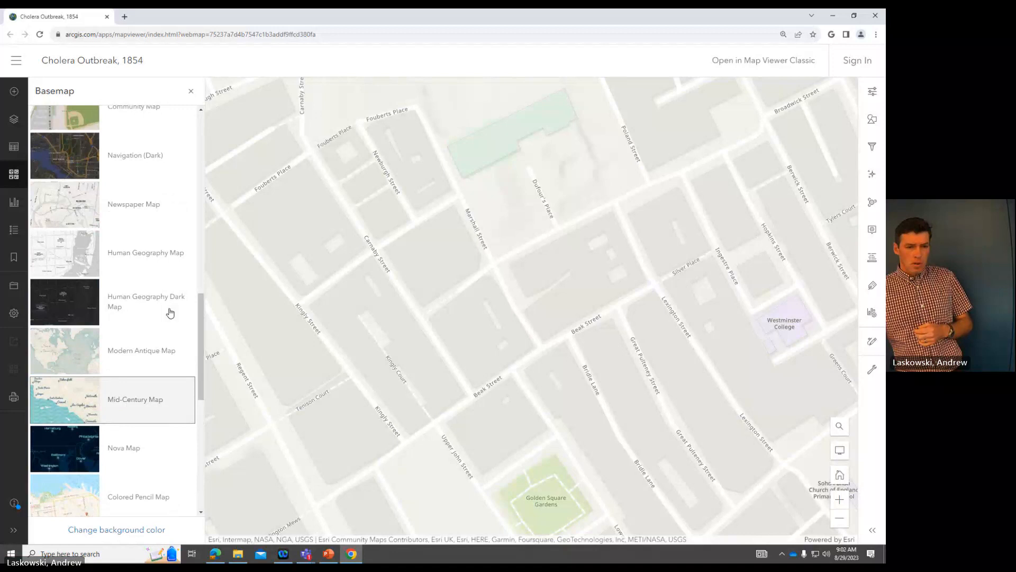
click(160, 259)
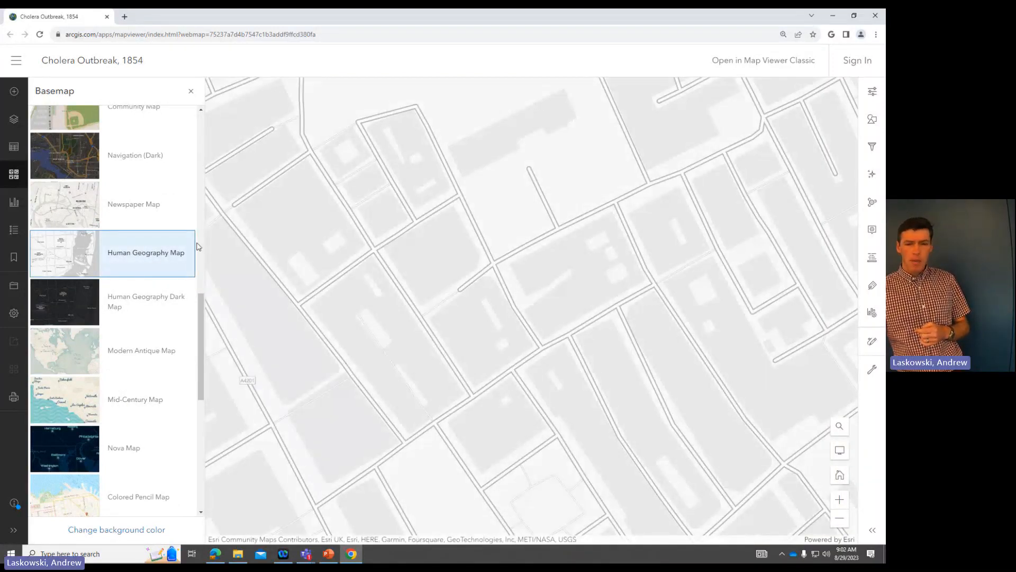
scroll(531, 247, down, 1)
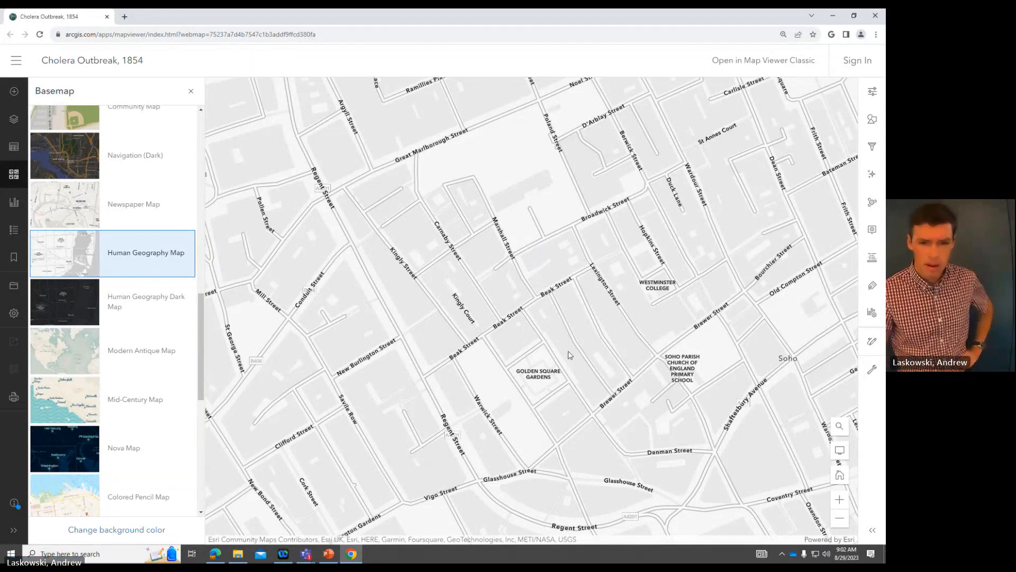
scroll(563, 364, down, 2)
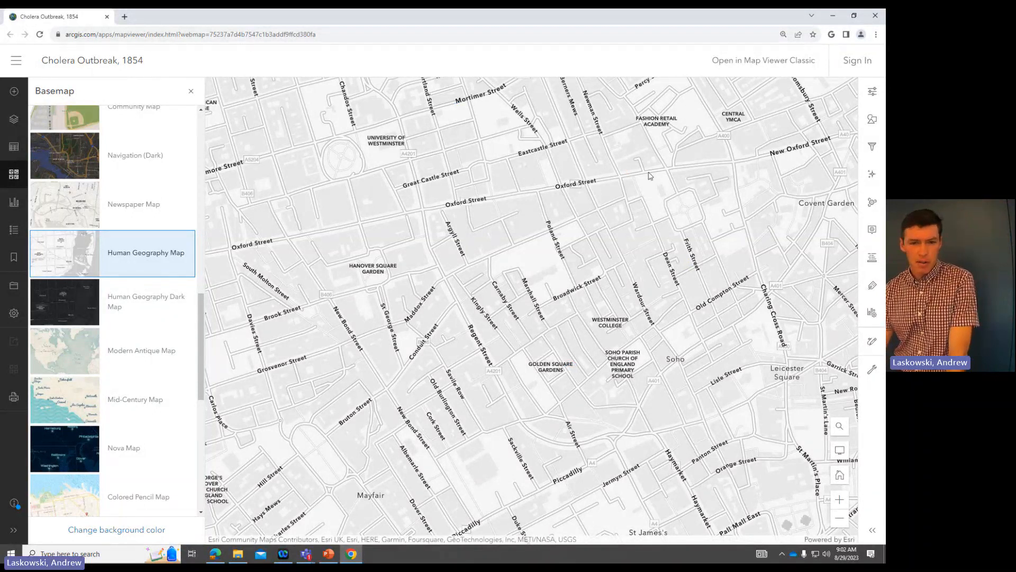
Step: Change the basemap to Light Gray Canvas
scroll(175, 172, up, 12)
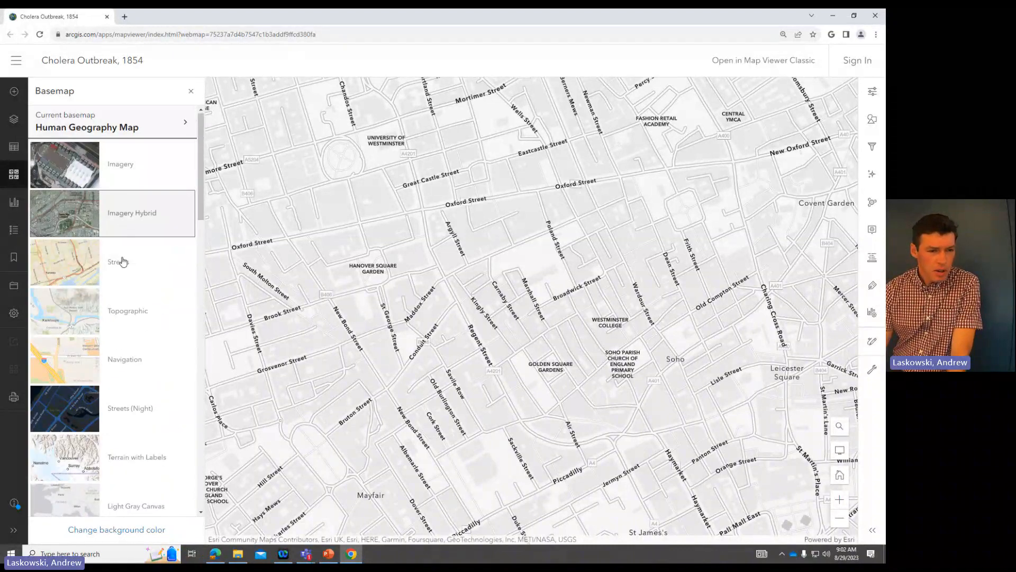
scroll(141, 312, down, 4)
click(141, 312)
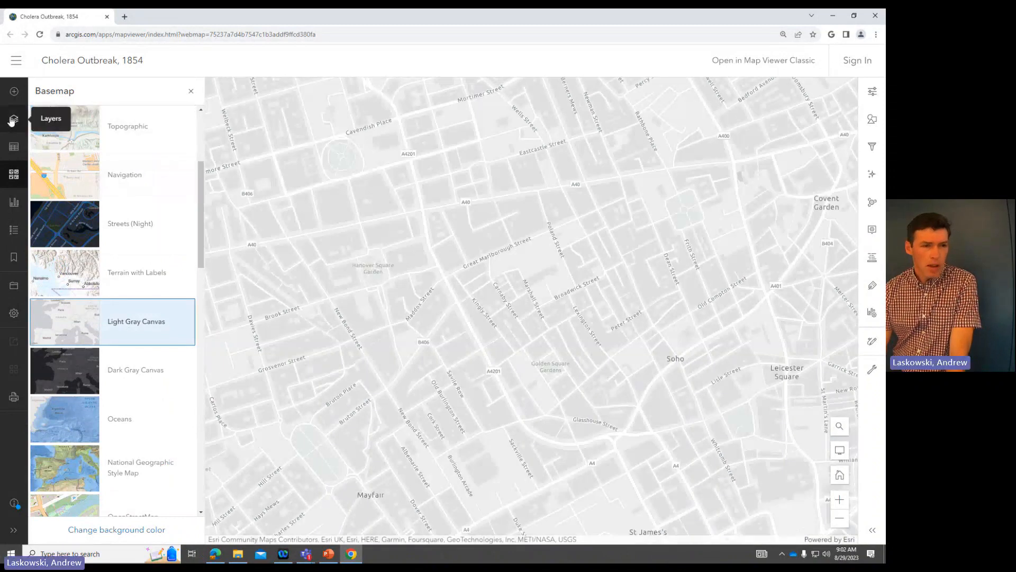
Step: Make the Snow's Cholera Map layer visible again and inspect it against the basemap streets
click(8, 125)
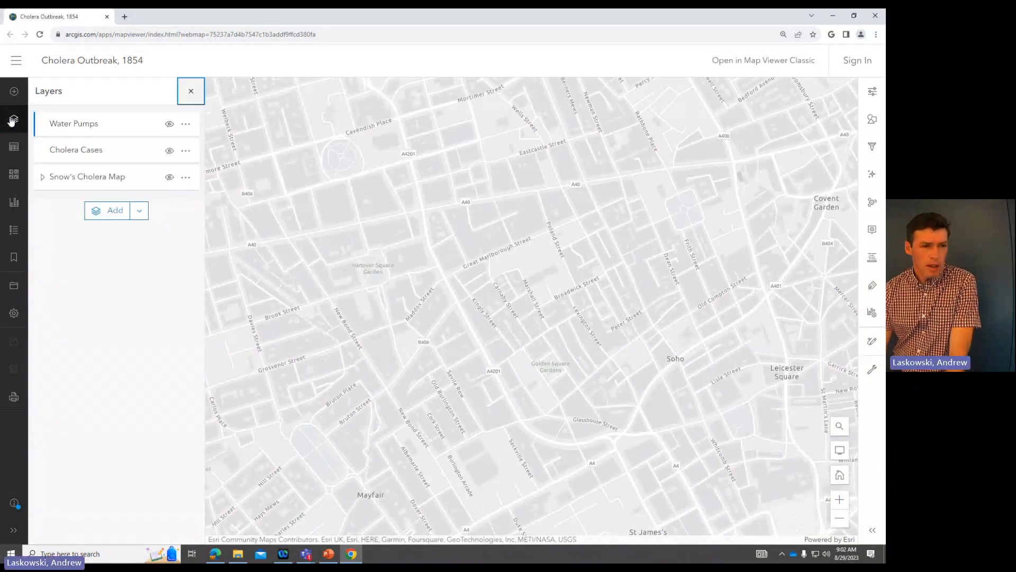
click(170, 180)
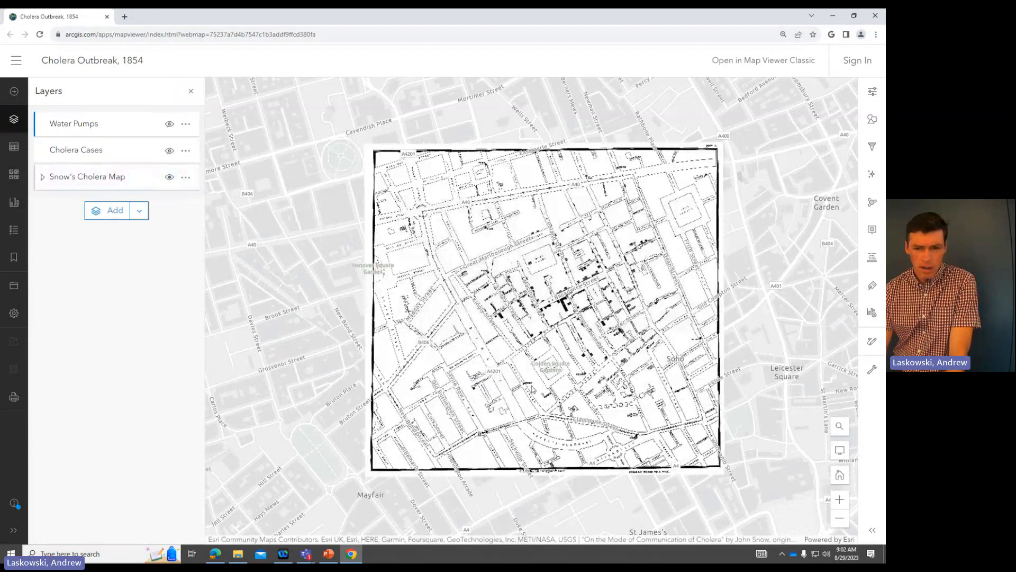
scroll(553, 341, up, 2)
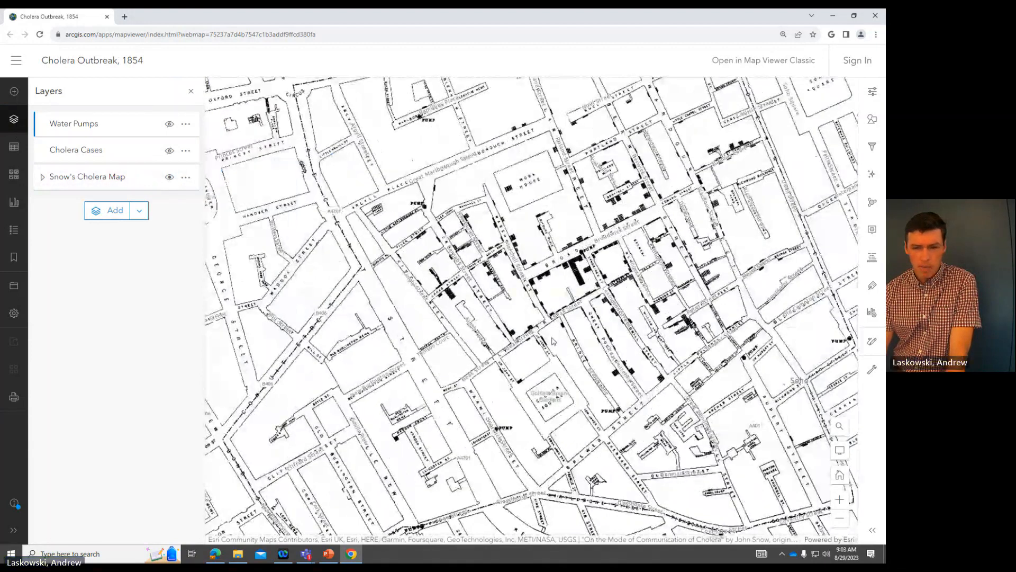
scroll(553, 341, down, 2)
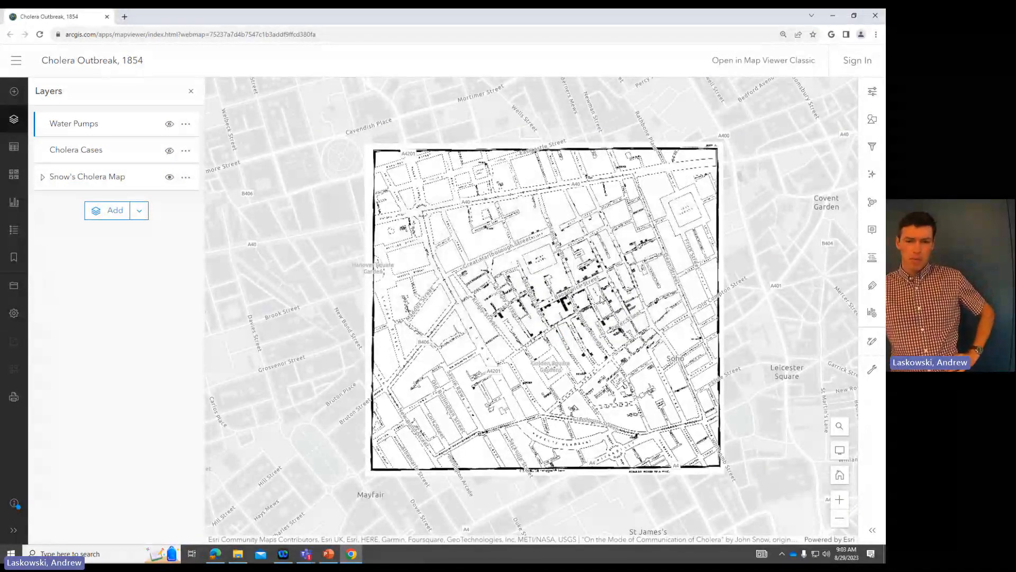
scroll(600, 295, down, 2)
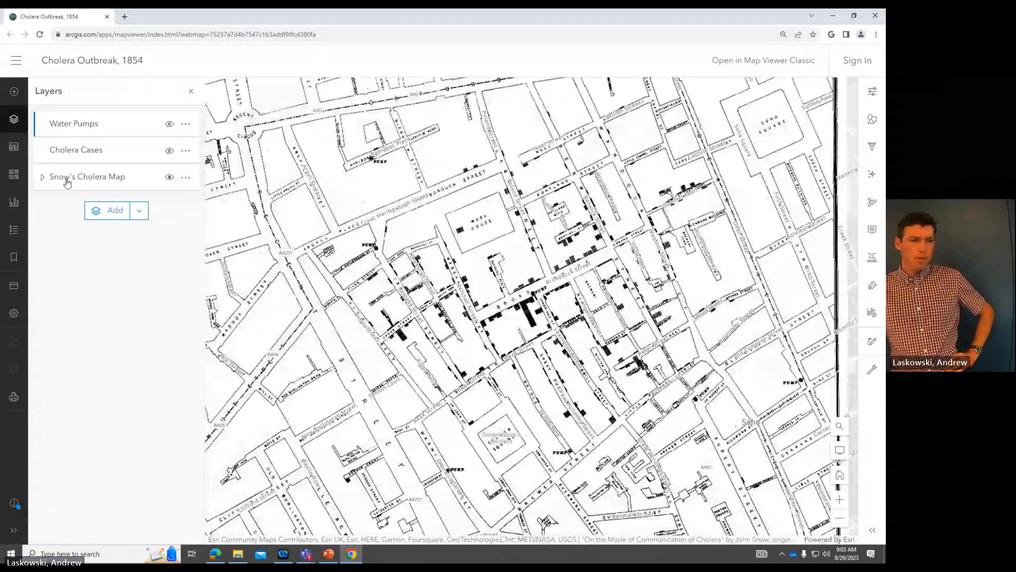
Step: Open the properties of Snow's Cholera Map, expand its sublayer, and review the symbology, transparency and visible range settings
click(85, 178)
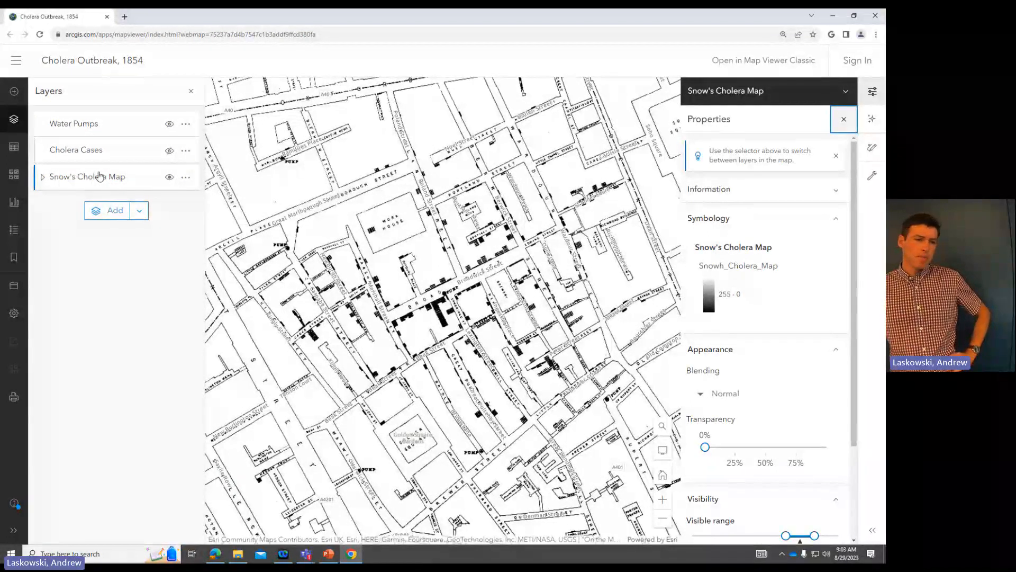
click(42, 177)
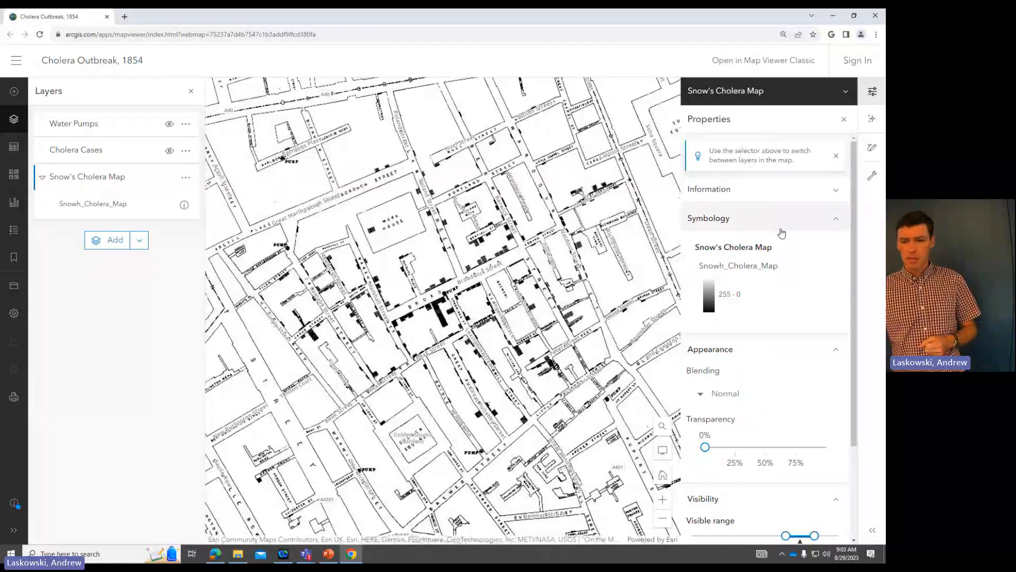
scroll(782, 233, down, 2)
scroll(782, 238, up, 1)
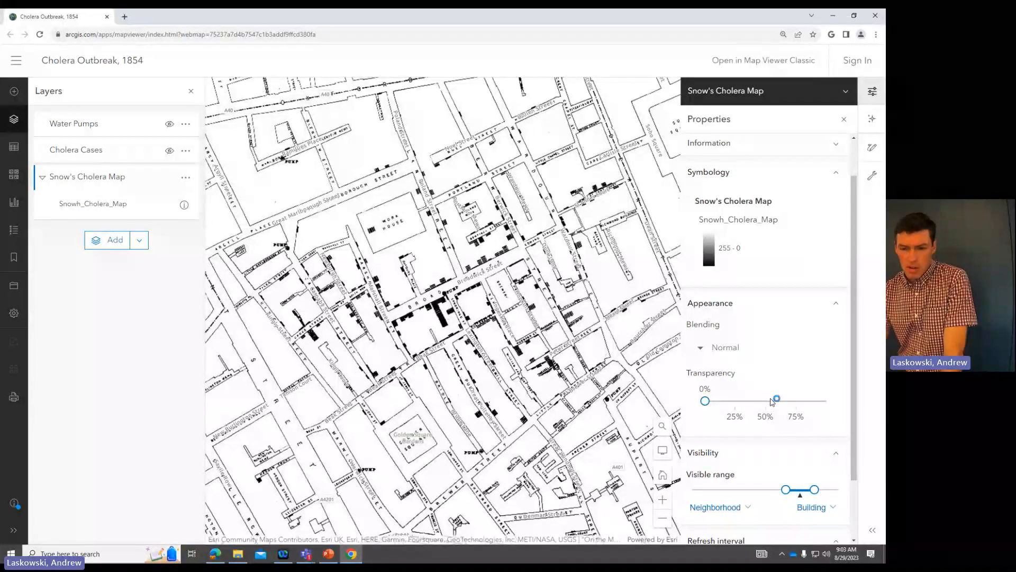
mouse_move(705, 401)
mouse_down()
mouse_move(795, 401)
mouse_move(701, 401)
mouse_up()
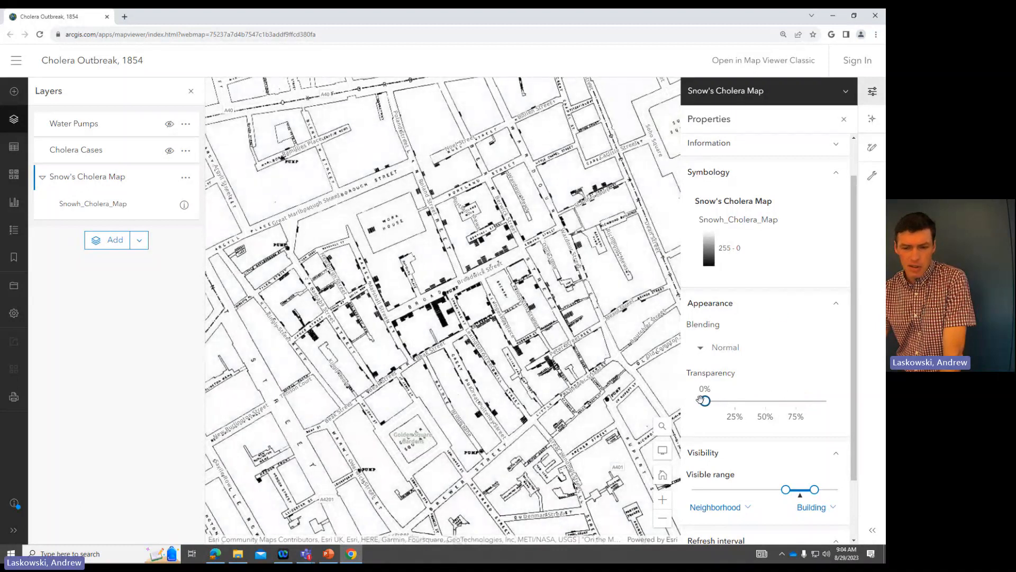
scroll(776, 317, down, 2)
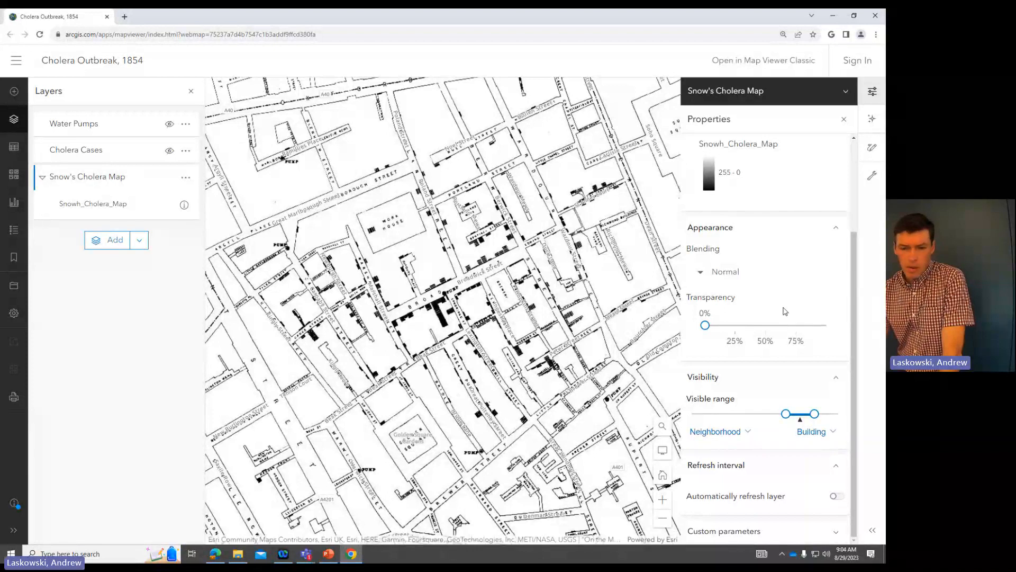
mouse_move(786, 414)
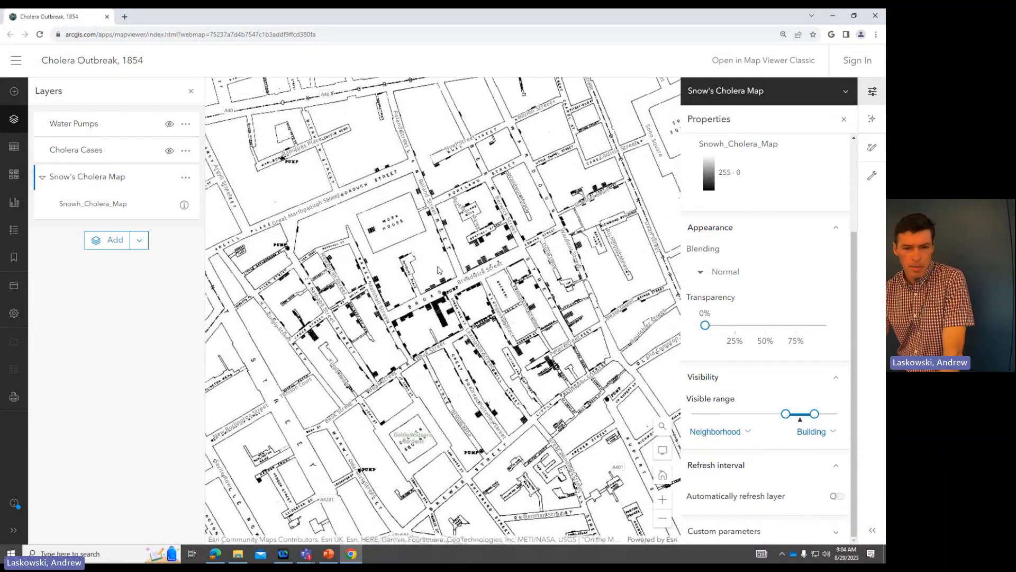
Step: Test the visible range of Snow's Cholera Map by viewing the map at scales beyond both range limits
scroll(438, 271, down, 5)
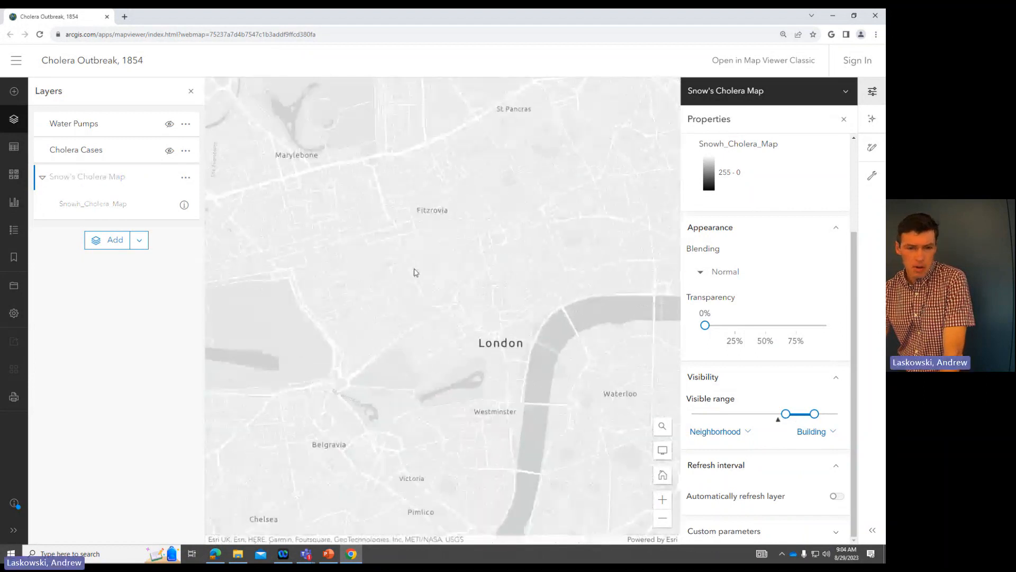
scroll(417, 271, up, 3)
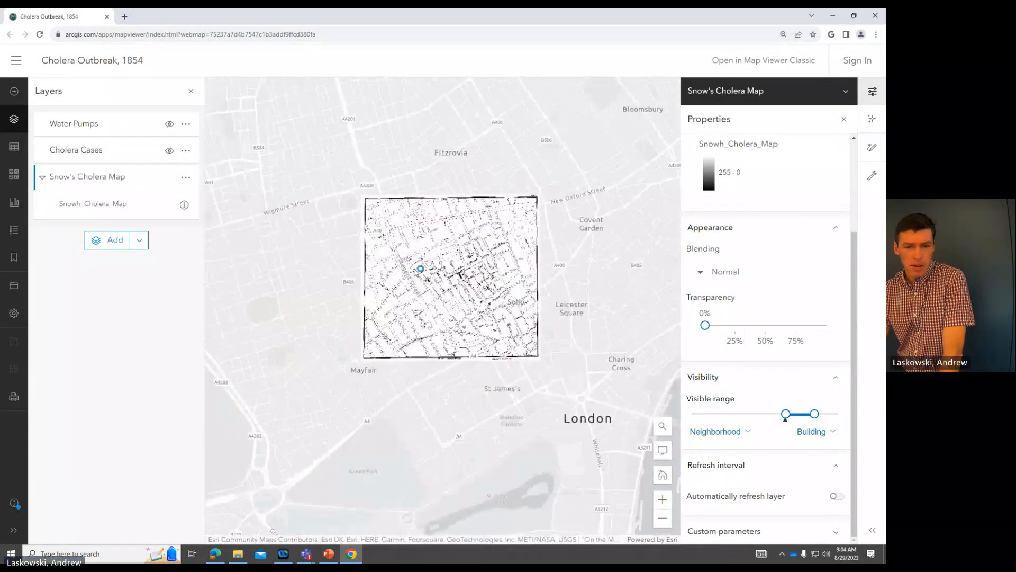
scroll(418, 270, up, 2)
scroll(468, 269, up, 6)
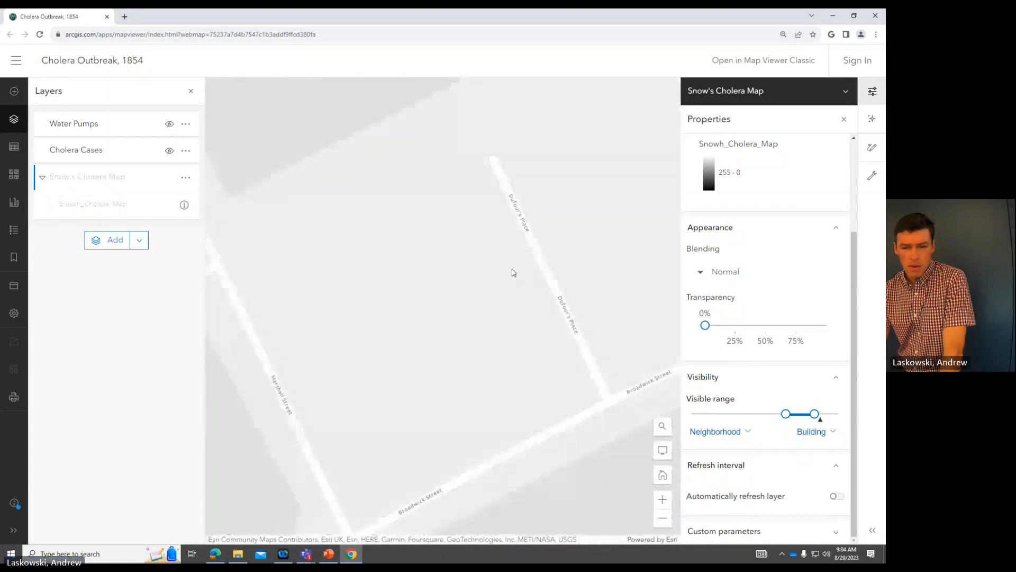
scroll(512, 272, down, 2)
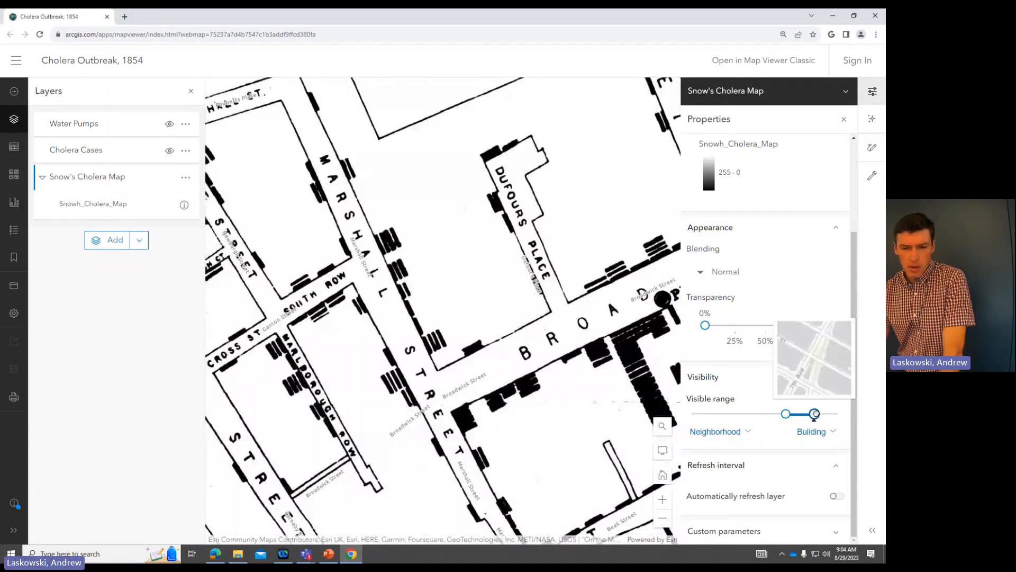
Step: Extend the visible range of Snow's Cholera Map to Room, check it up close, and settle on Small building as the closest limit
drag(815, 414, 834, 414)
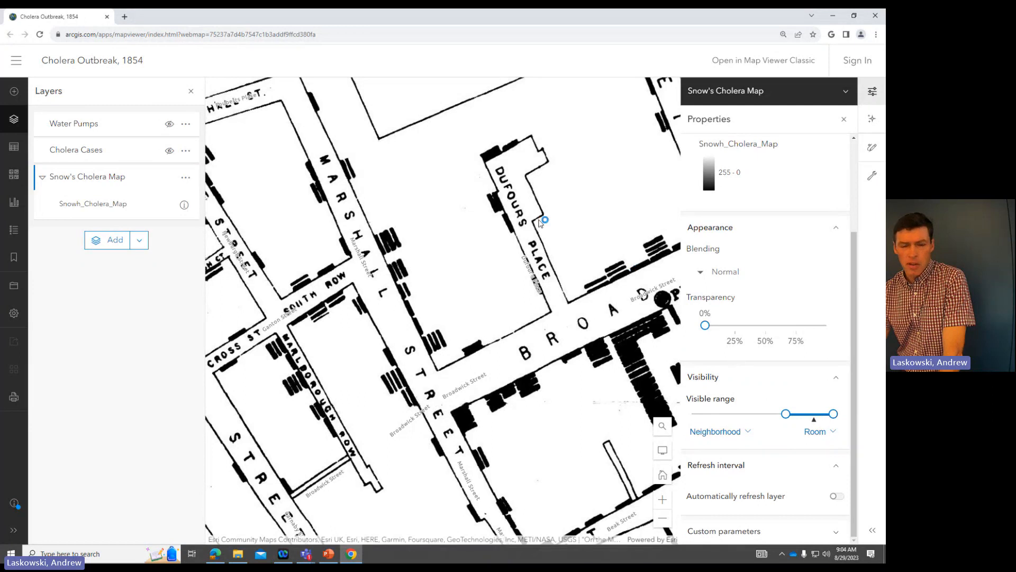
scroll(541, 222, up, 4)
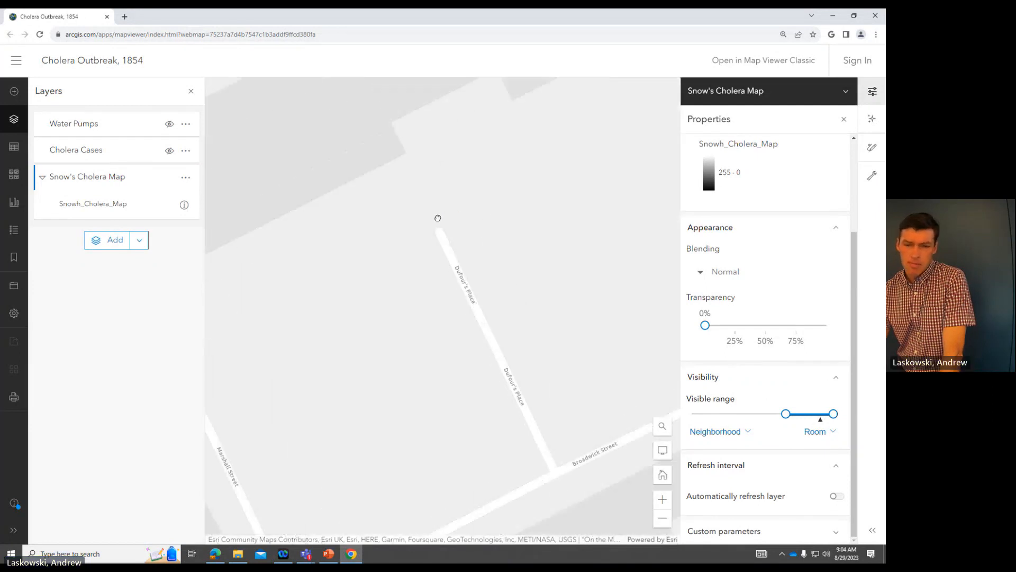
scroll(438, 219, down, 4)
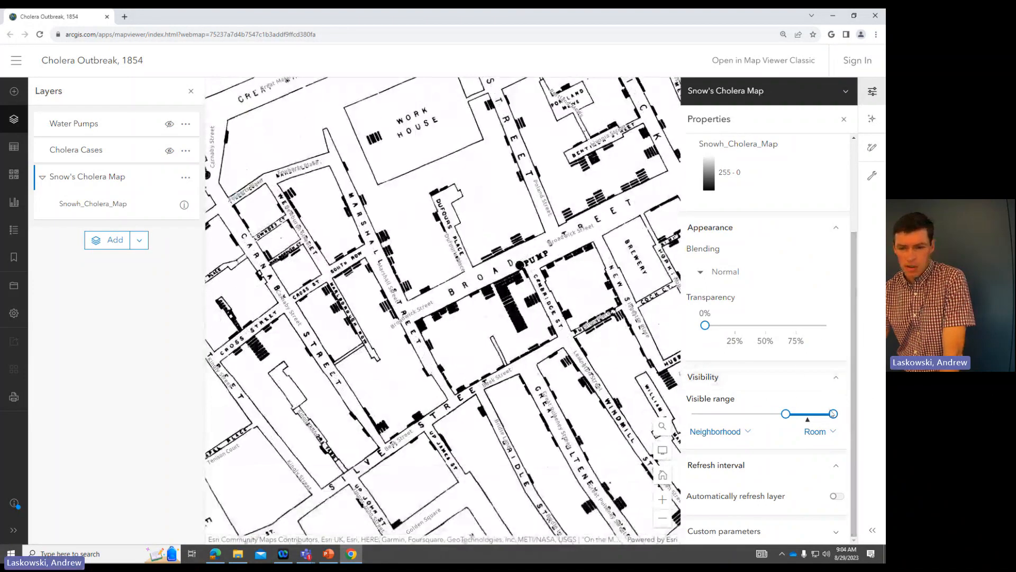
drag(833, 414, 822, 422)
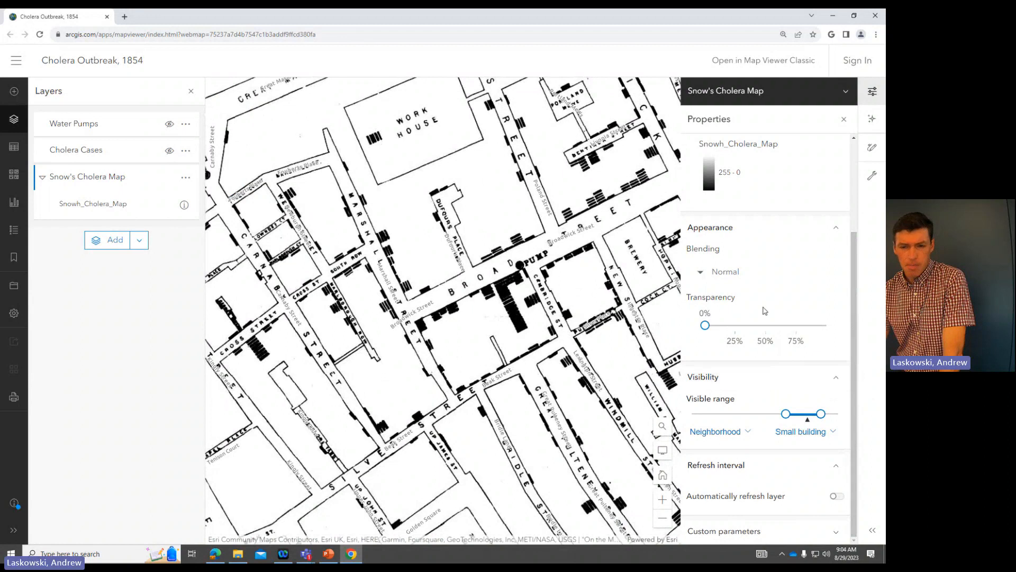
Step: Select the Snowh_Cholera_Map sublayer, expand its information, and open its services directory page
click(82, 212)
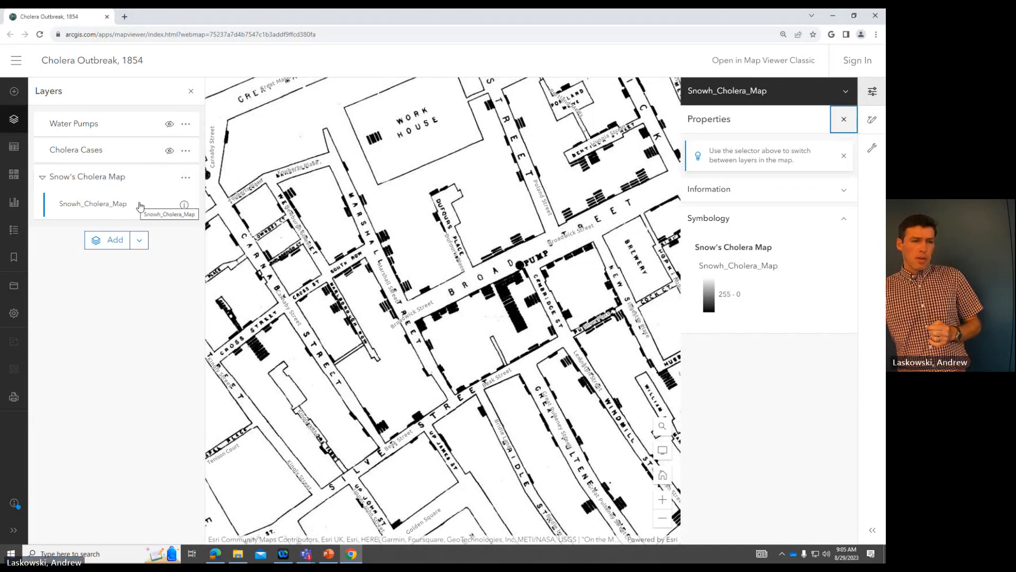
click(184, 205)
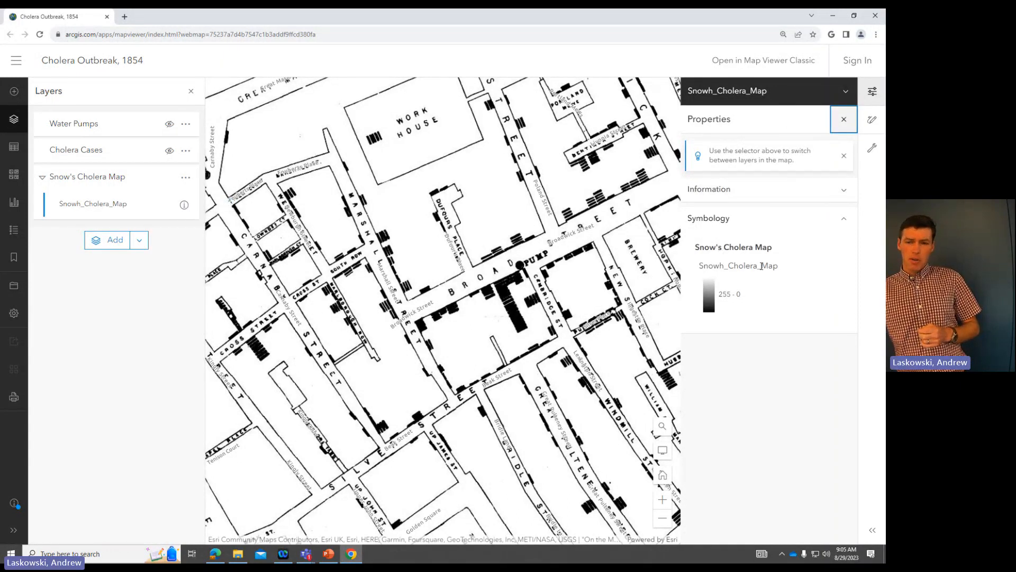
click(760, 190)
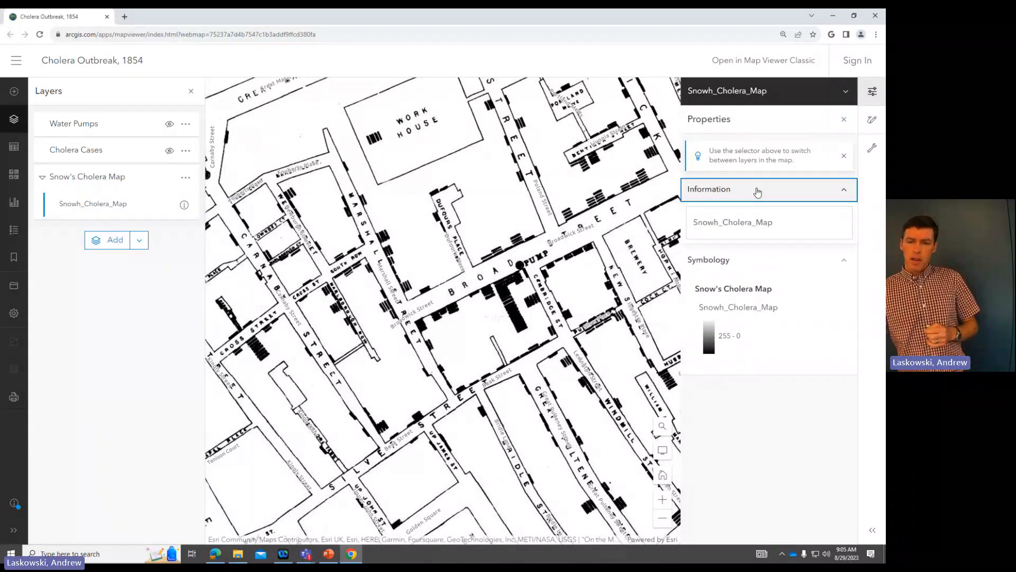
click(737, 223)
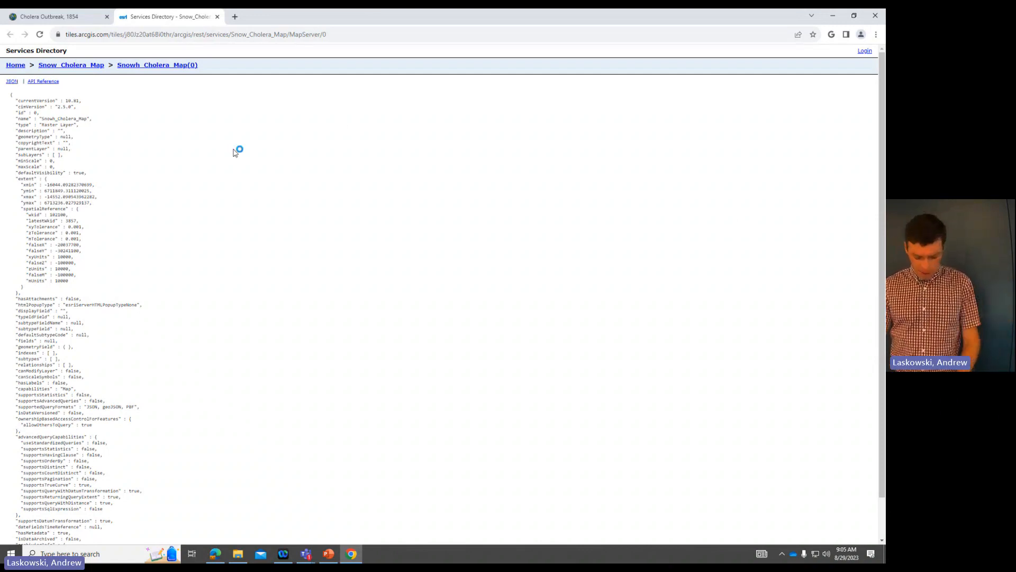
Step: Enlarge the services directory page and read through the raster layer's extent and spatial reference details
key(ctrl+plus)
key(ctrl+plus)
key(ctrl+plus)
key(ctrl+plus)
key(ctrl+plus)
key(ctrl+plus)
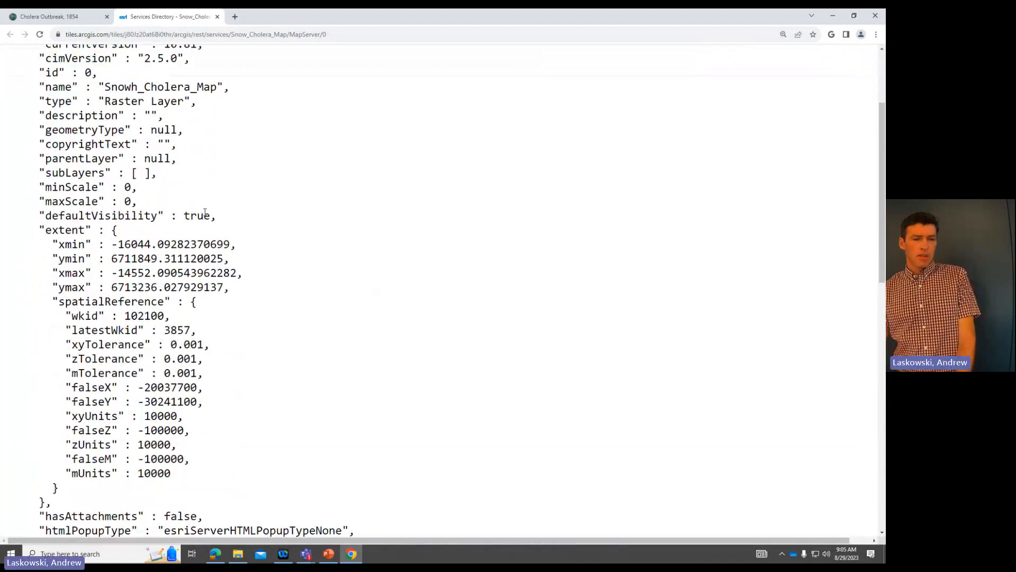
scroll(197, 287, down, 3)
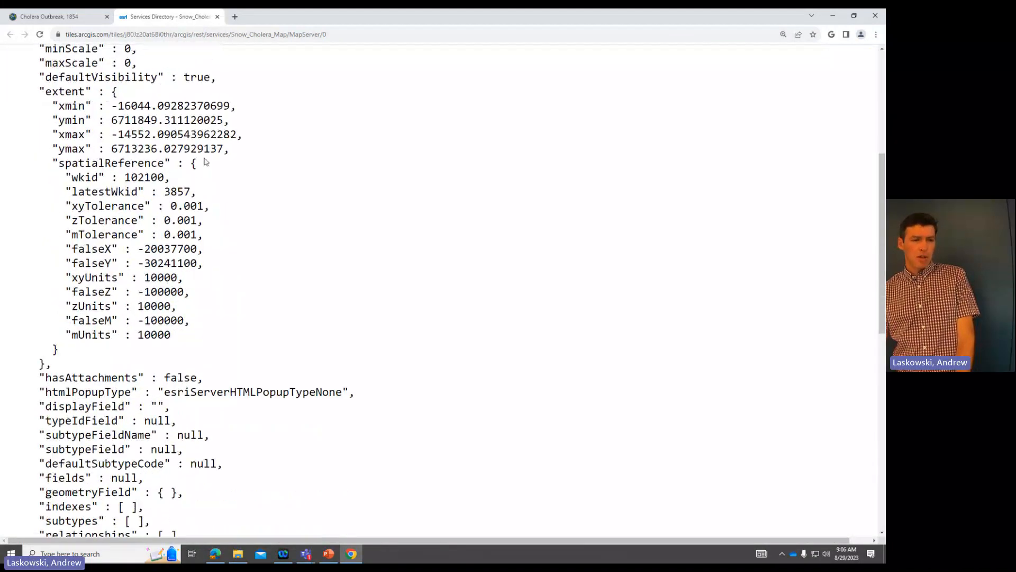
Step: Highlight the spatial reference's wkid value and read through the remaining service details of the raster layer
drag(126, 177, 165, 176)
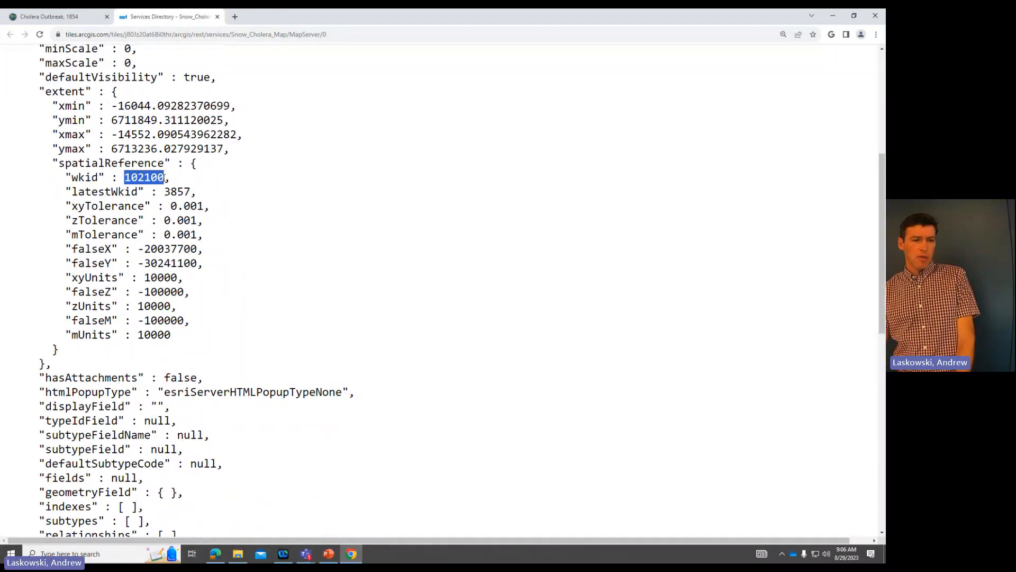
scroll(268, 223, down, 5)
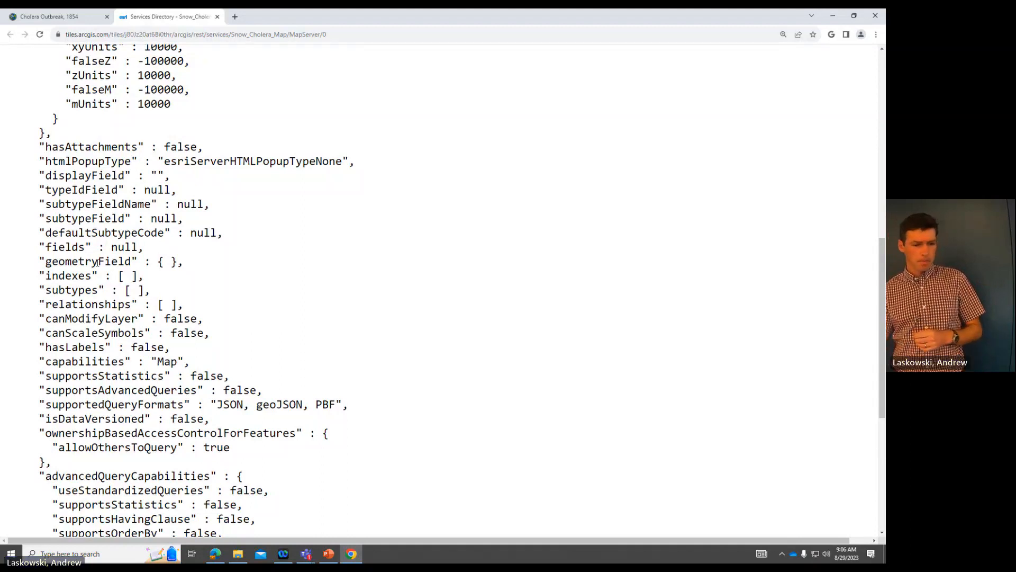
scroll(81, 261, down, 6)
scroll(104, 272, up, 10)
scroll(103, 272, up, 7)
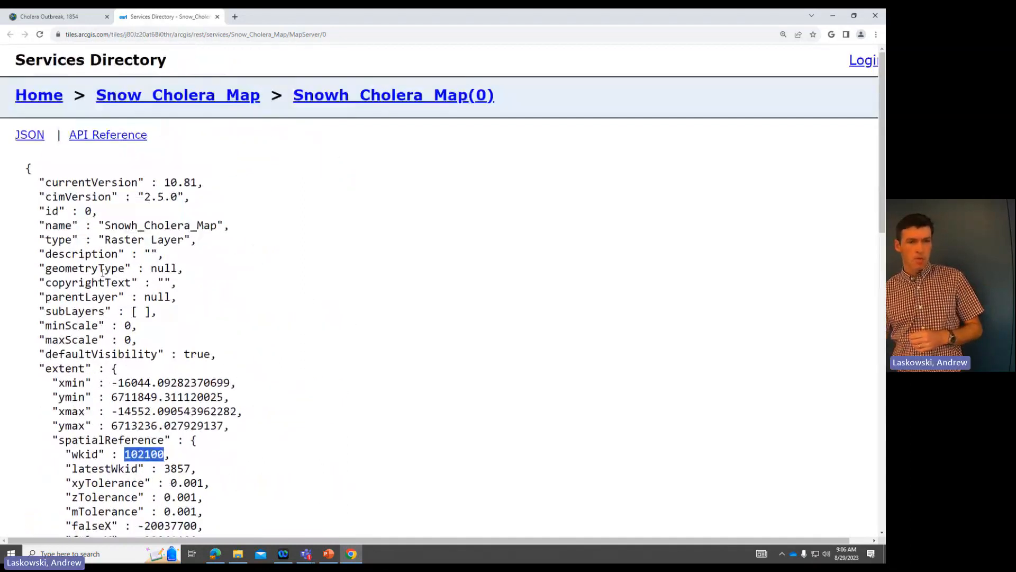
Step: Open the parent Snow_Cholera_Map service page and review its description, copyright text, spatial reference and tile information at a smaller page zoom
click(253, 98)
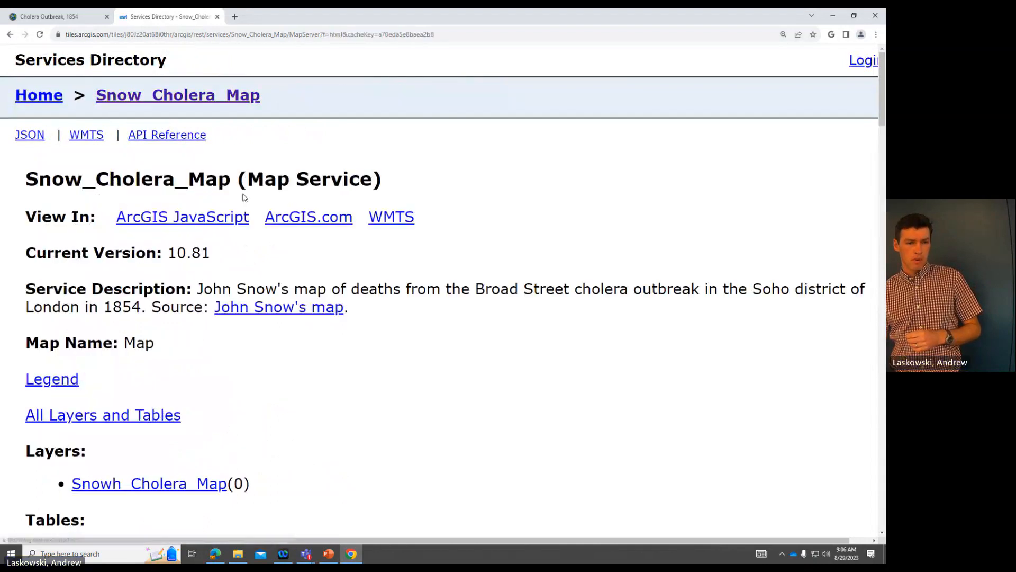
scroll(258, 184, down, 1)
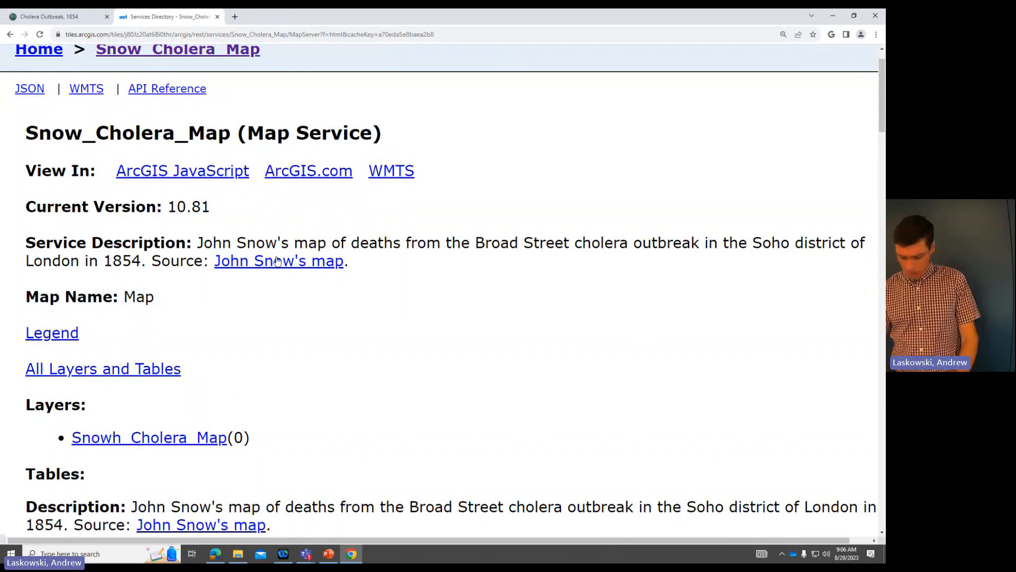
key(ctrl+minus)
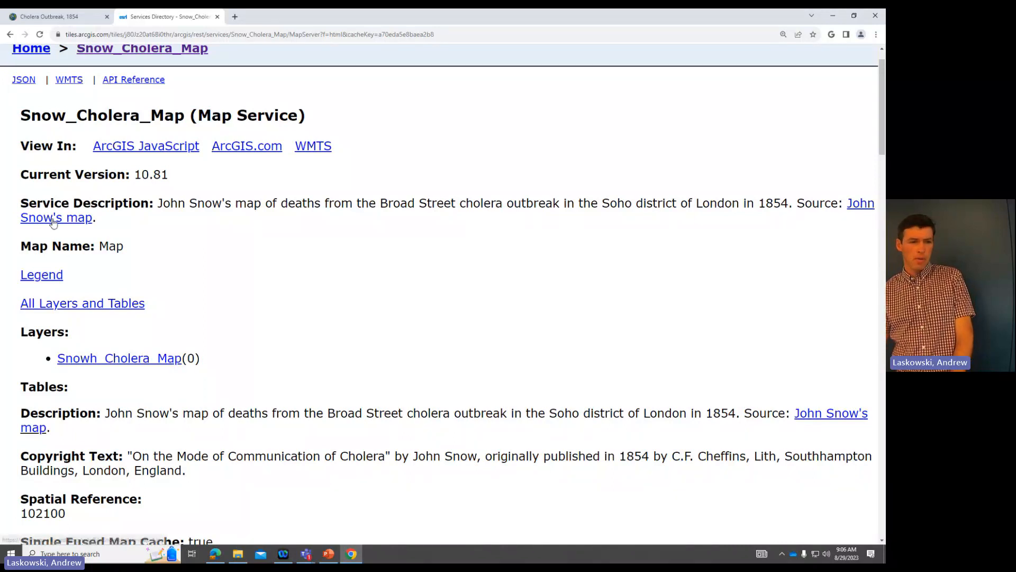
scroll(296, 233, down, 5)
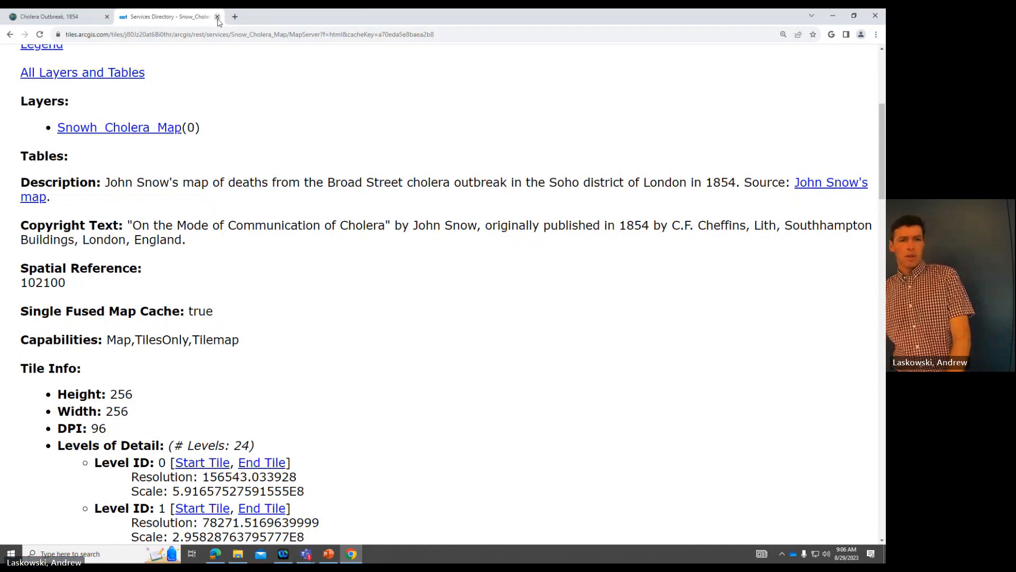
Step: Search the web for "metadata" in a new browser tab and highlight the short definition
click(234, 17)
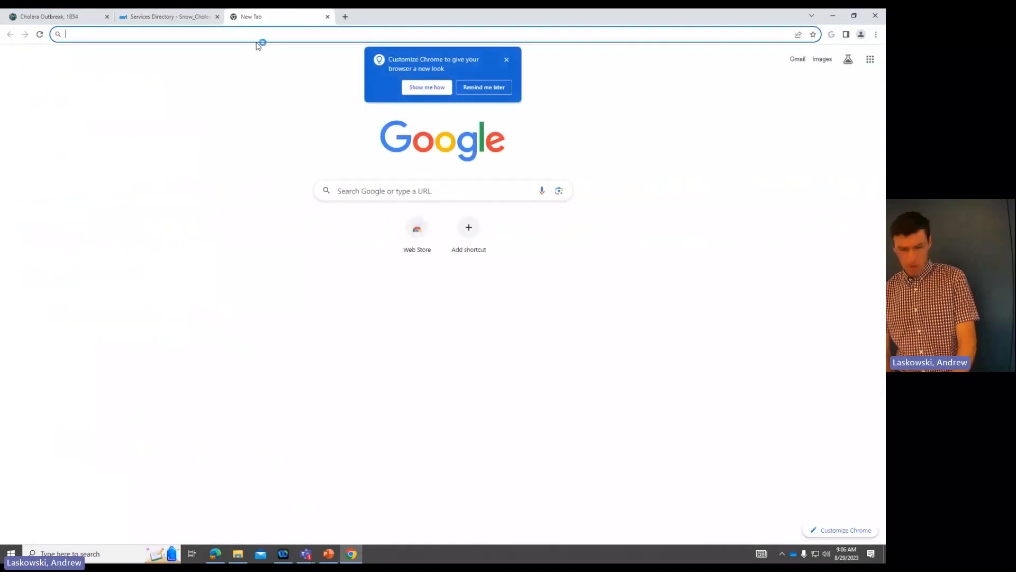
text(metadata)
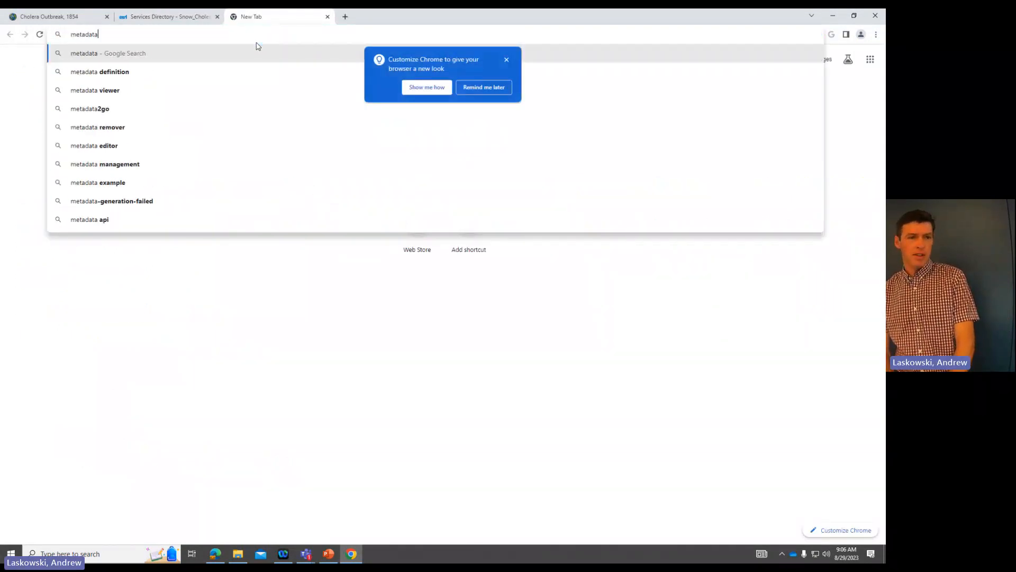
key(Return)
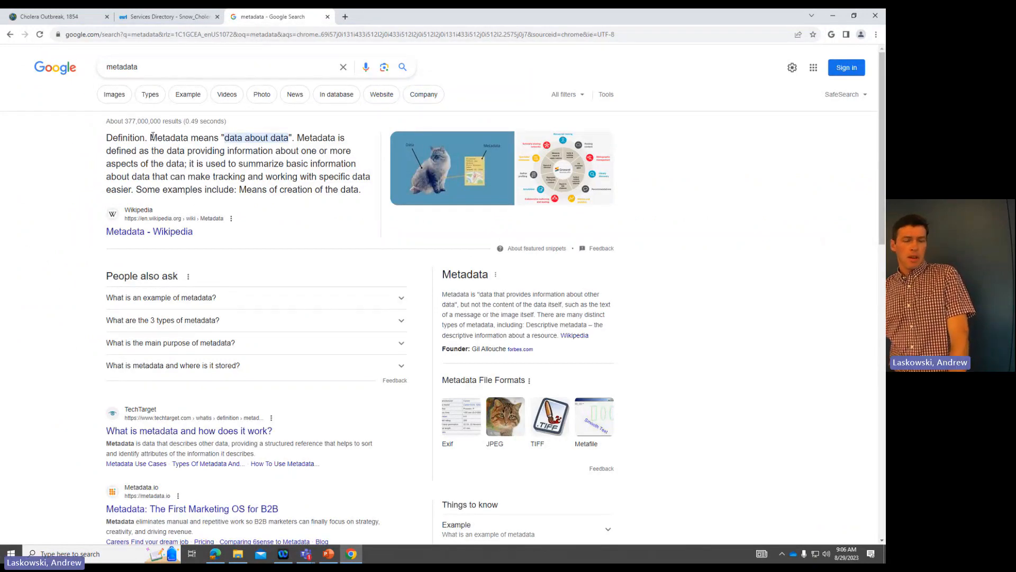
drag(150, 137, 297, 141)
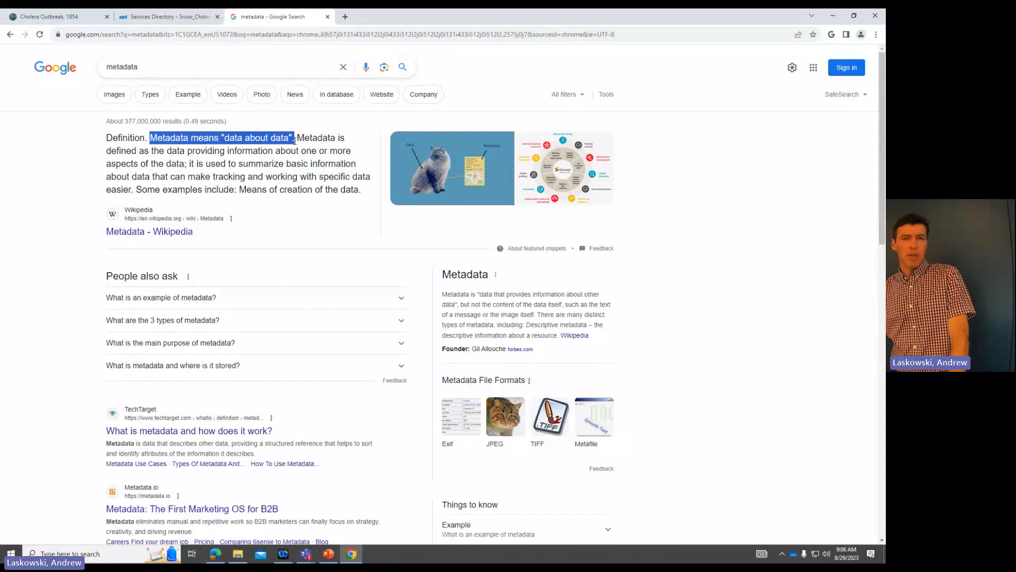
Step: Return to the Cholera Outbreak map, close the properties, collapse Snow's Cholera Map, and show the Cholera Cases and Water Pumps layers
click(148, 17)
click(51, 17)
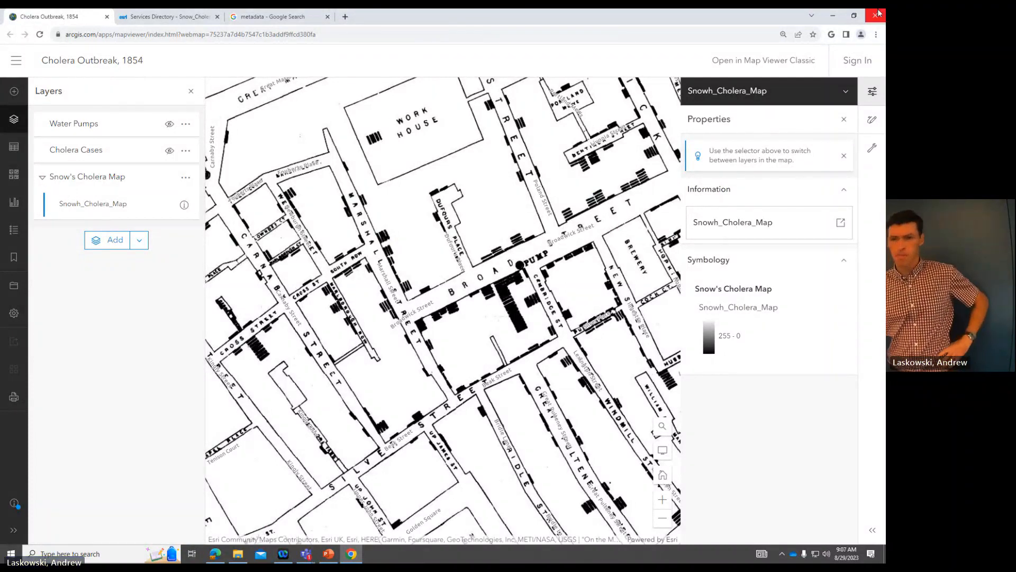
click(875, 93)
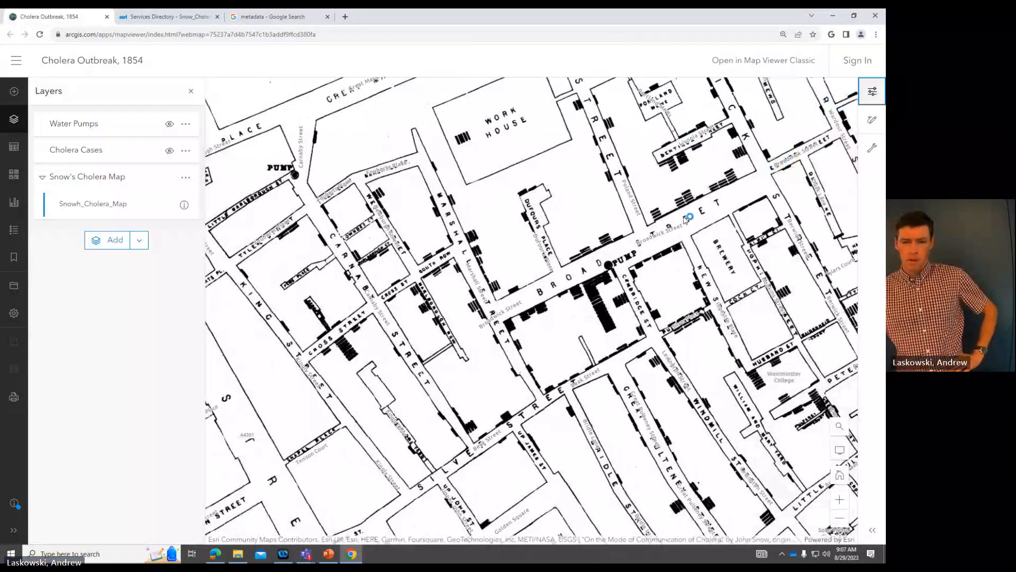
drag(665, 193, 571, 203)
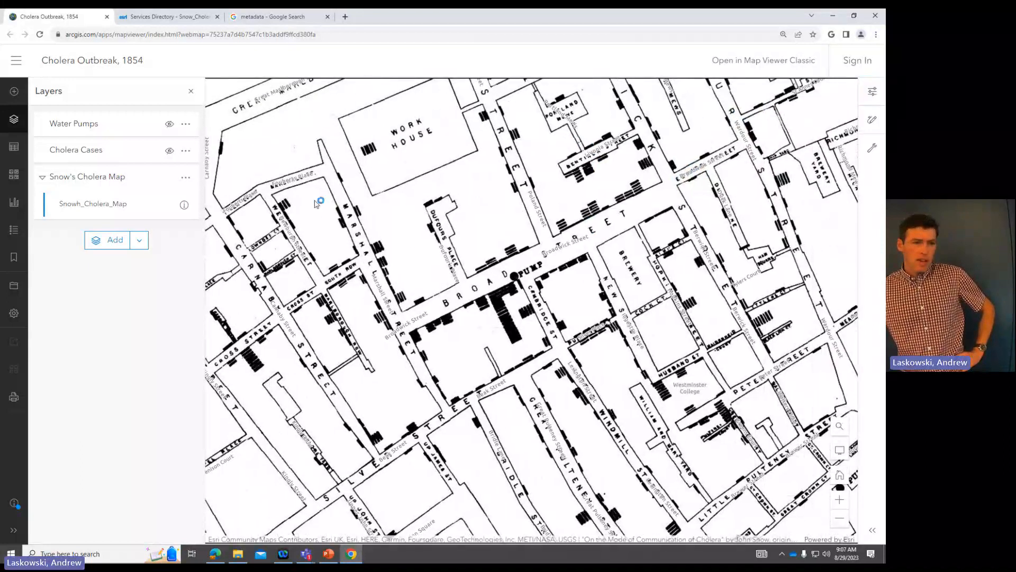
click(43, 177)
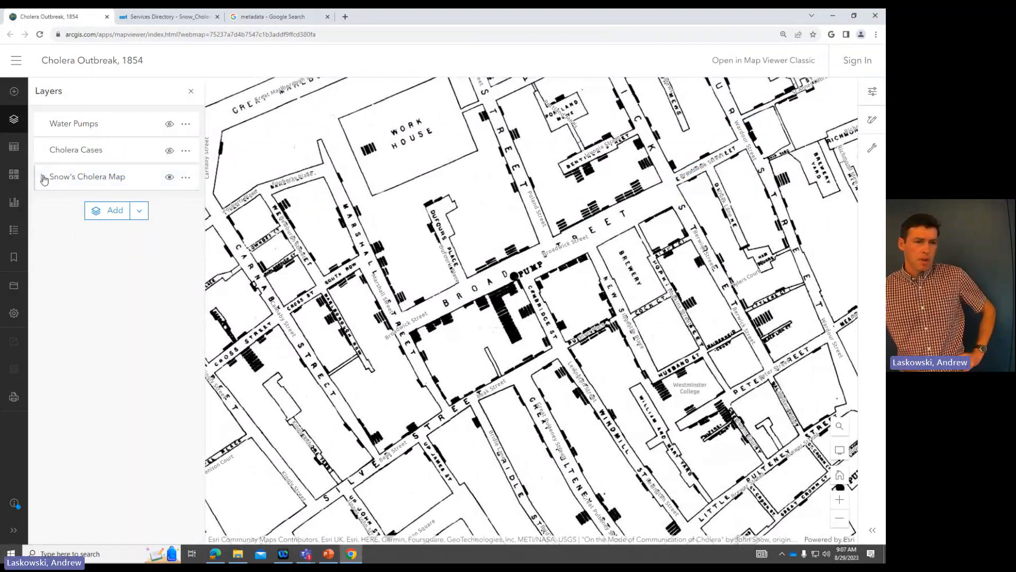
click(169, 153)
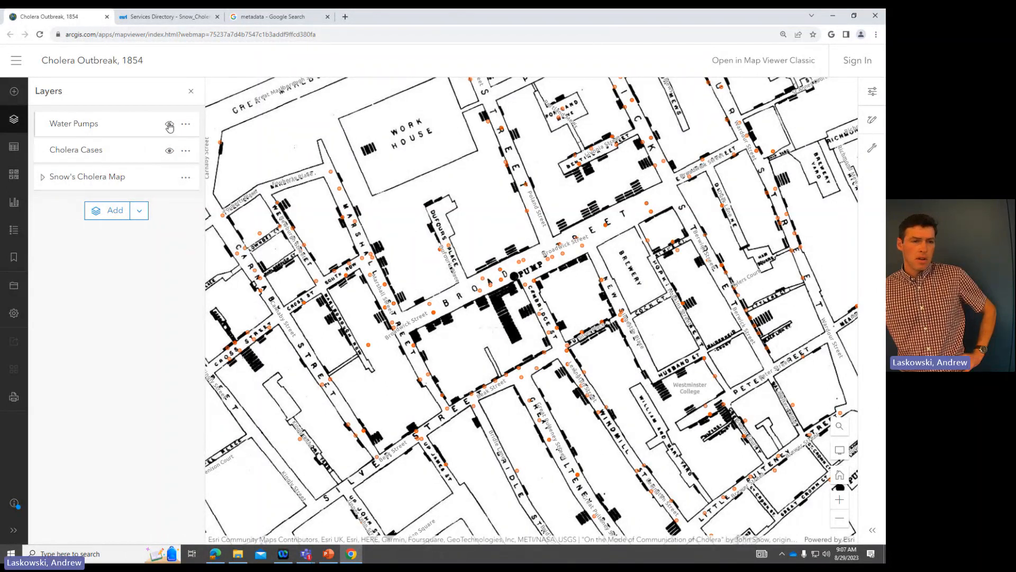
click(169, 125)
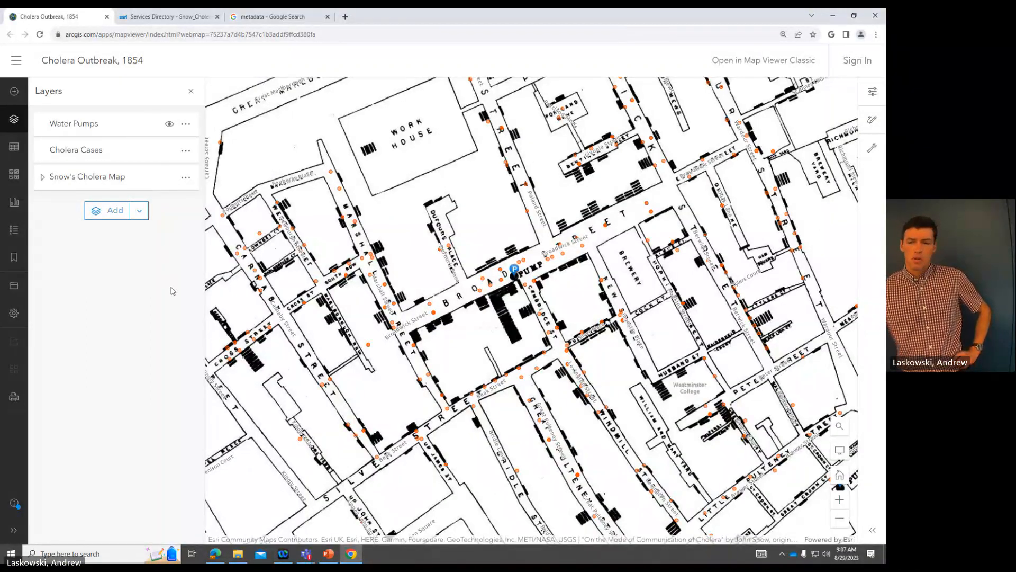
Step: Demonstrate drawing order by moving Cholera Cases beneath Snow's Cholera Map, checking both layers' properties, and restoring the original order
drag(90, 157, 89, 180)
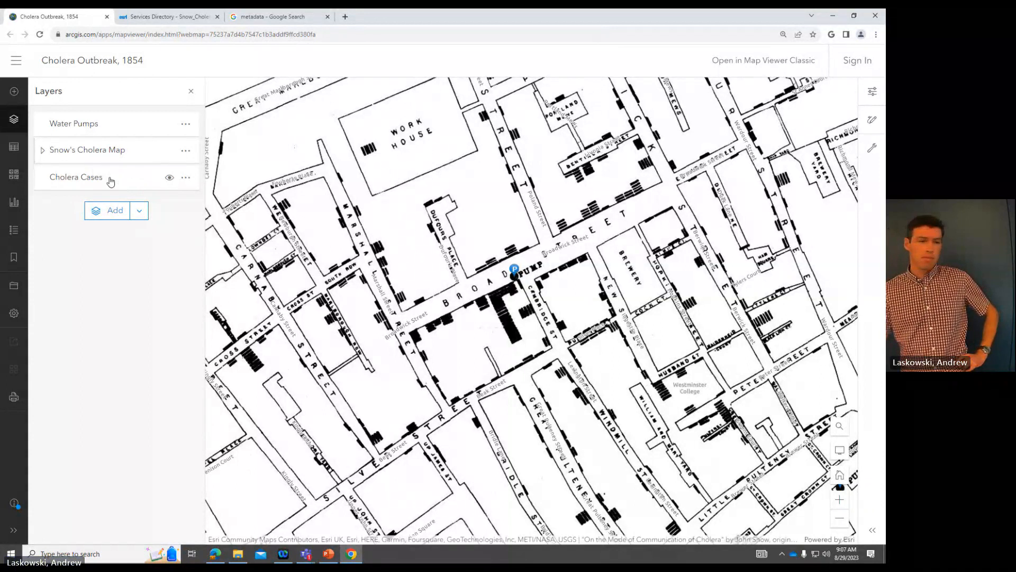
click(88, 180)
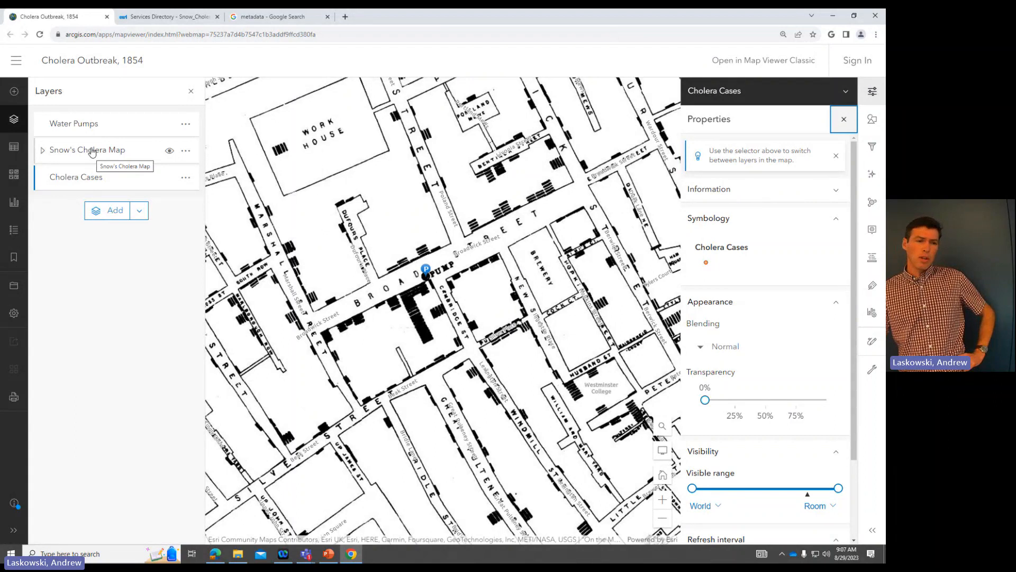
click(91, 154)
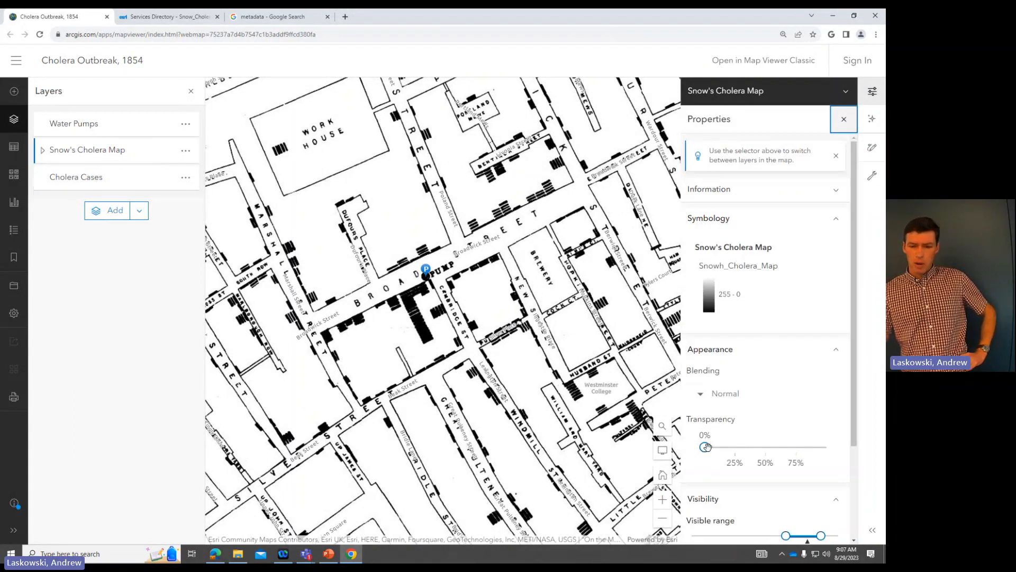
mouse_move(706, 447)
mouse_down()
mouse_move(735, 448)
mouse_move(704, 447)
mouse_up()
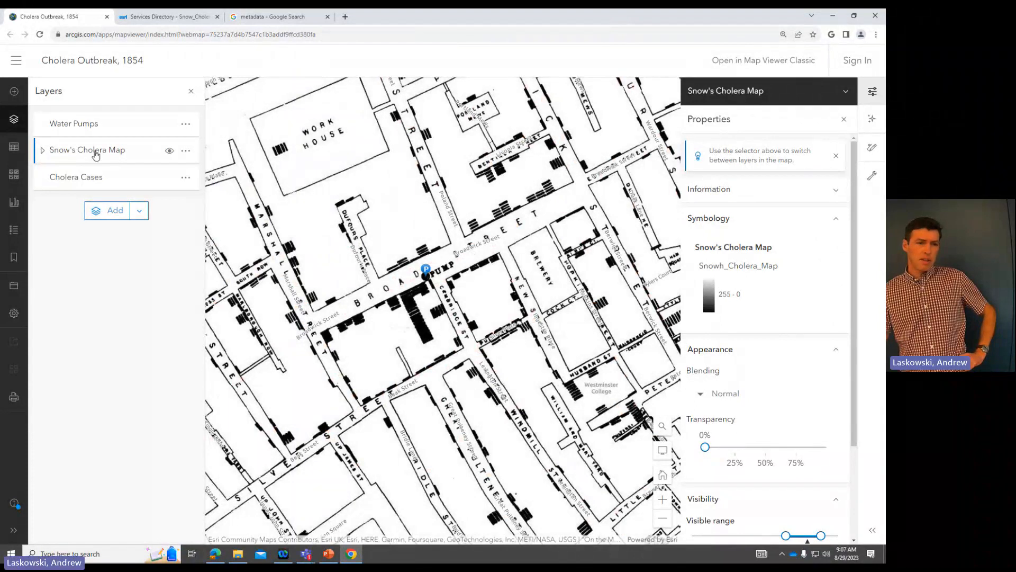
drag(94, 152, 96, 185)
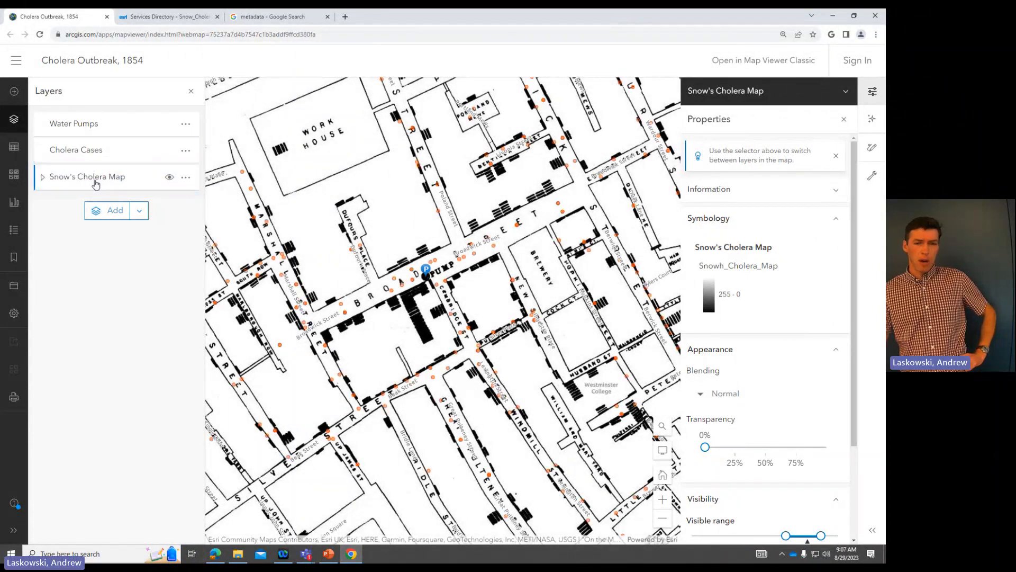
Step: Select the Cholera Cases layer, look over its properties, and change its style to Heat Map
click(91, 154)
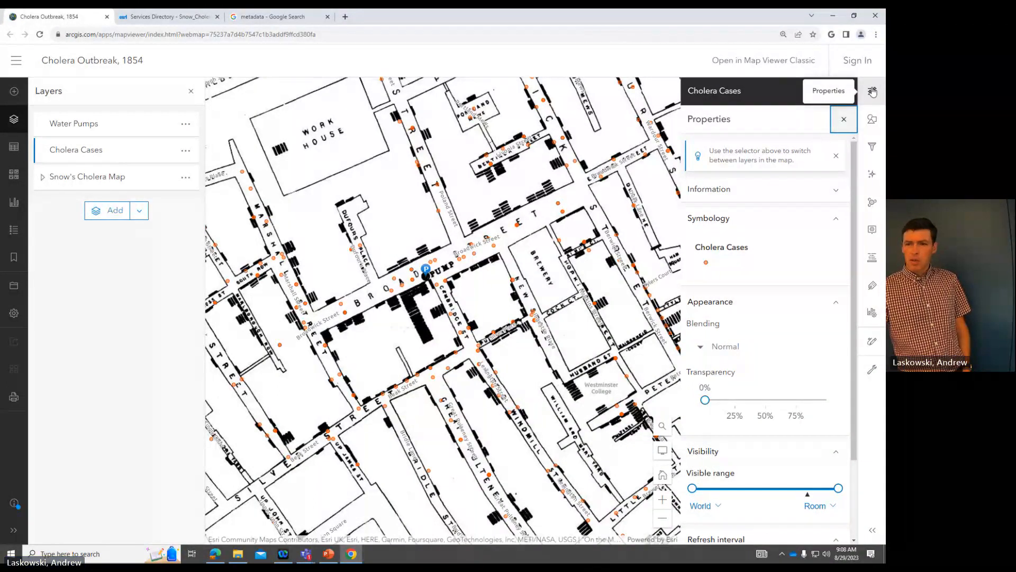
scroll(769, 202, down, 1)
scroll(769, 202, down, 2)
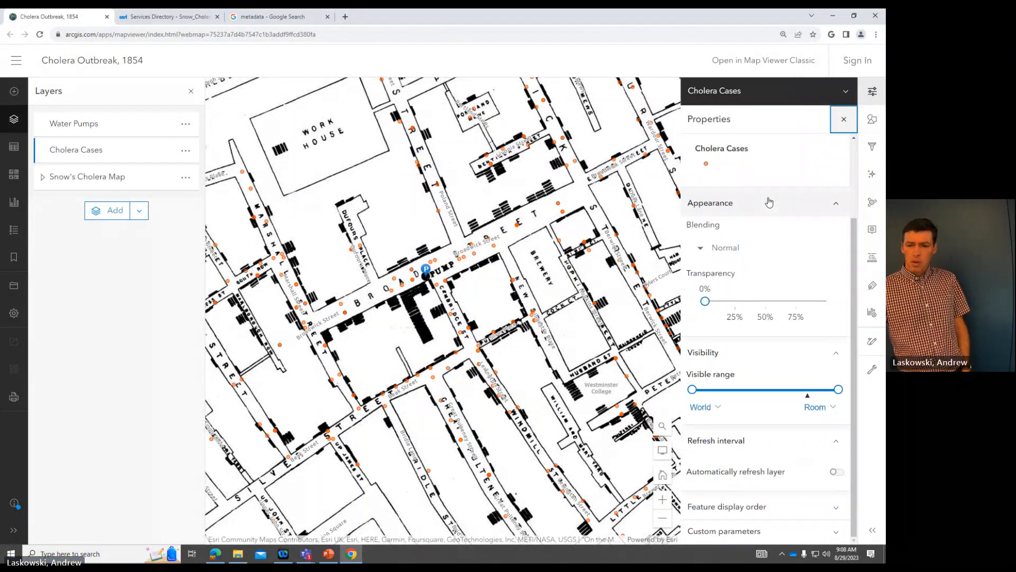
scroll(765, 202, up, 2)
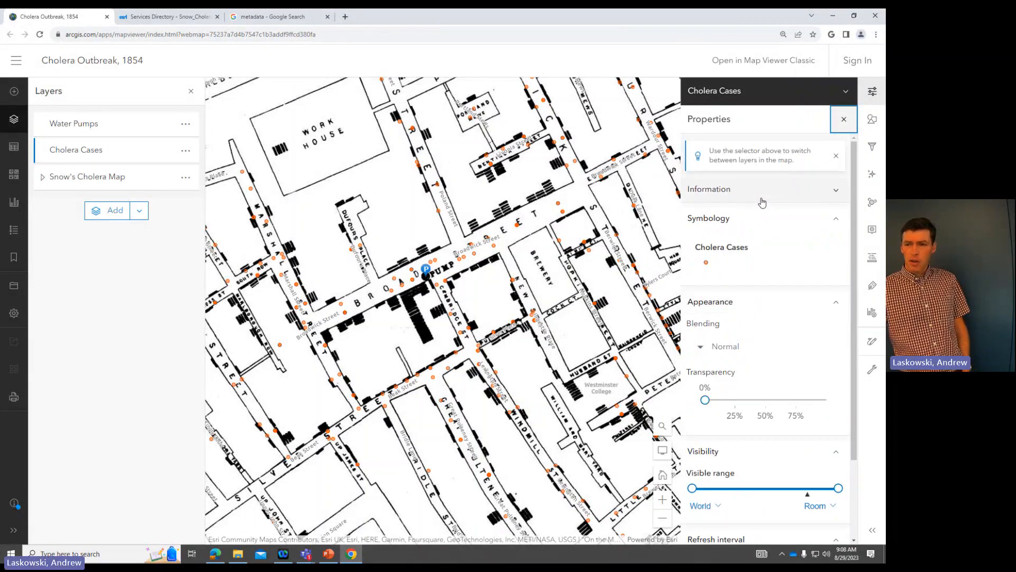
click(872, 120)
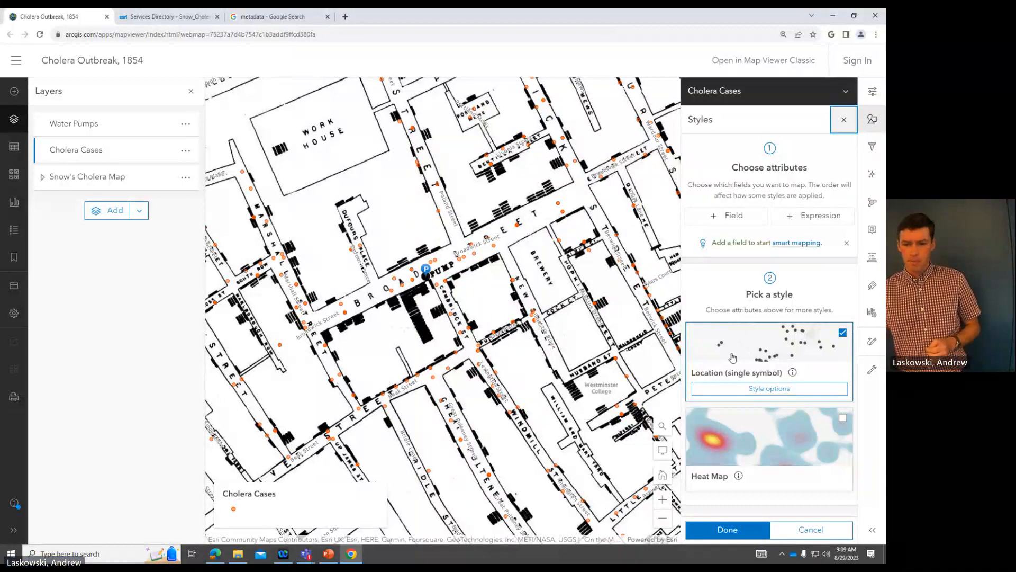
click(767, 436)
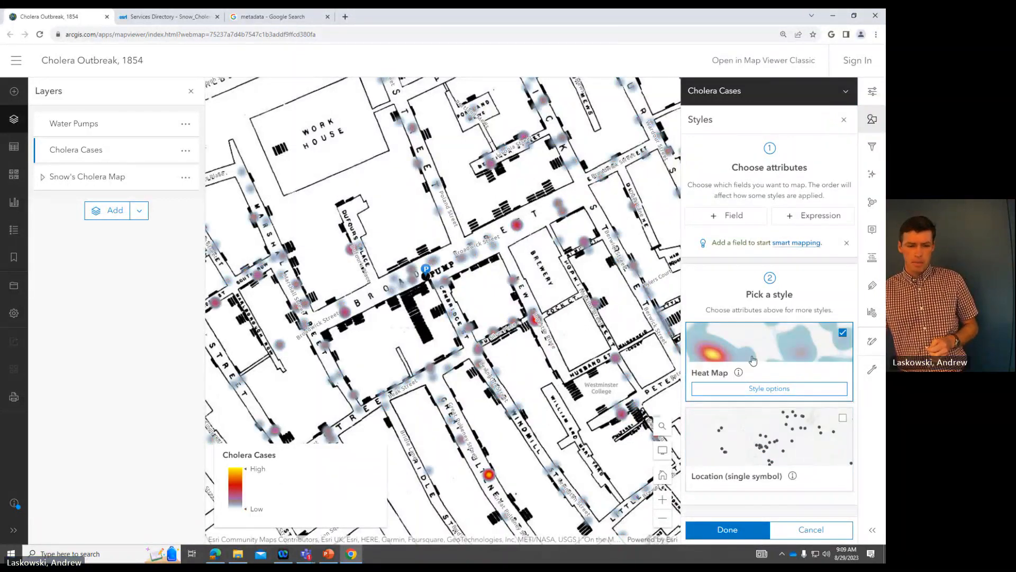
Step: Examine the heat map over a wider area and check the pop-up of the water pump on Broad Street
scroll(506, 255, down, 2)
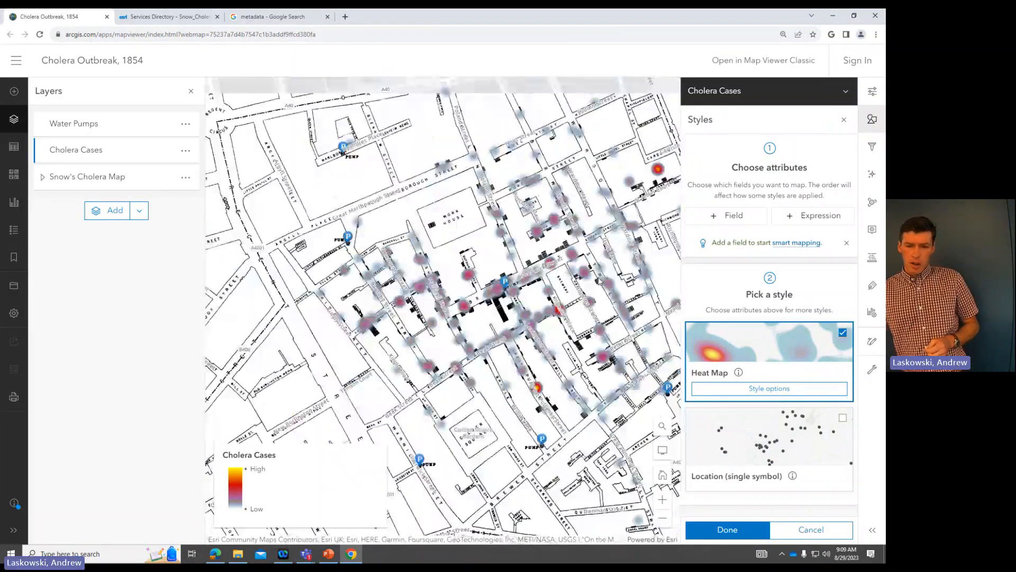
drag(507, 255, 504, 255)
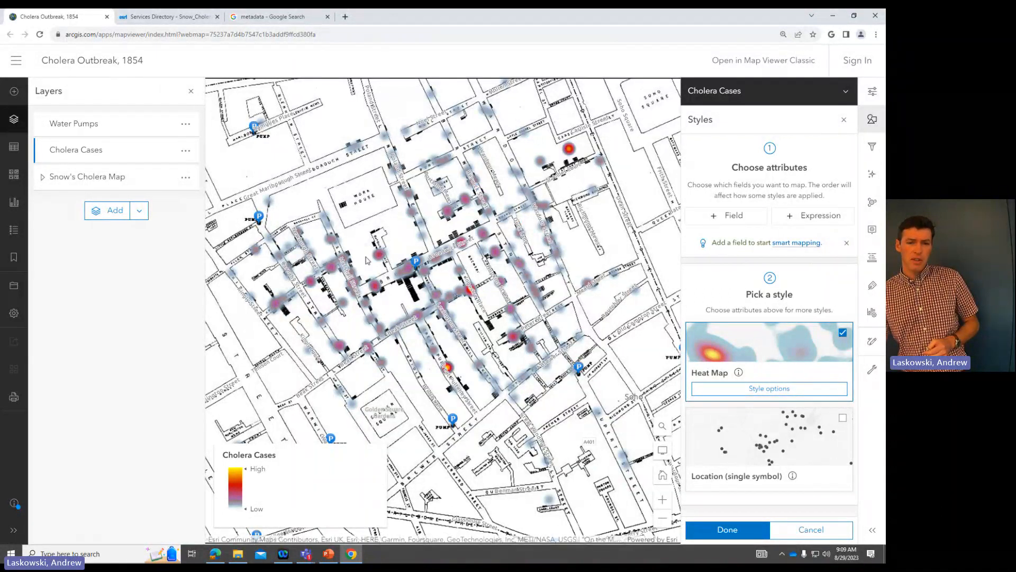
click(417, 264)
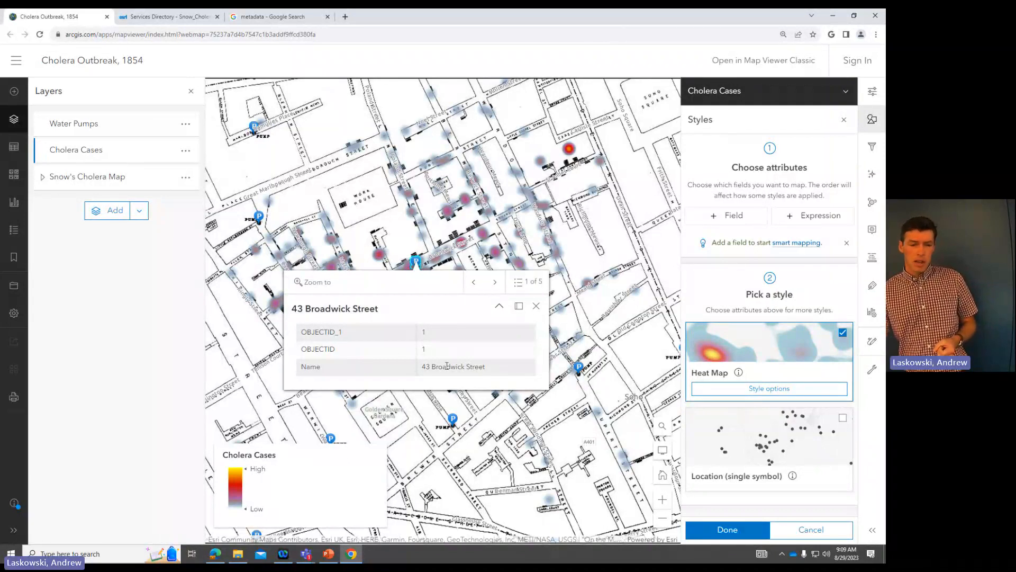
click(536, 306)
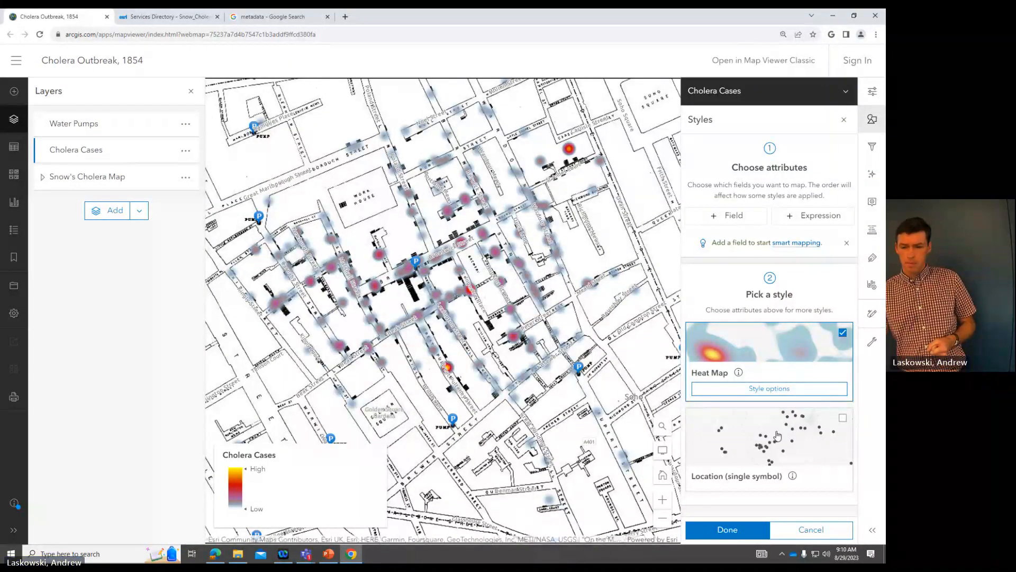
Step: Try the magenta and blue color ramps on the Cholera Cases heat map, returning to the default blue-red-yellow ramp
click(768, 392)
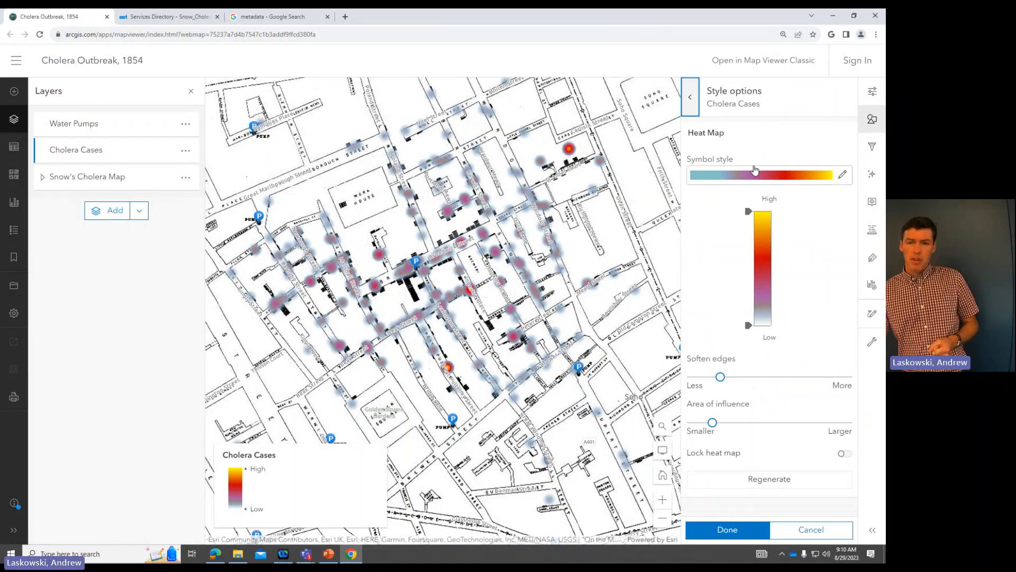
click(747, 179)
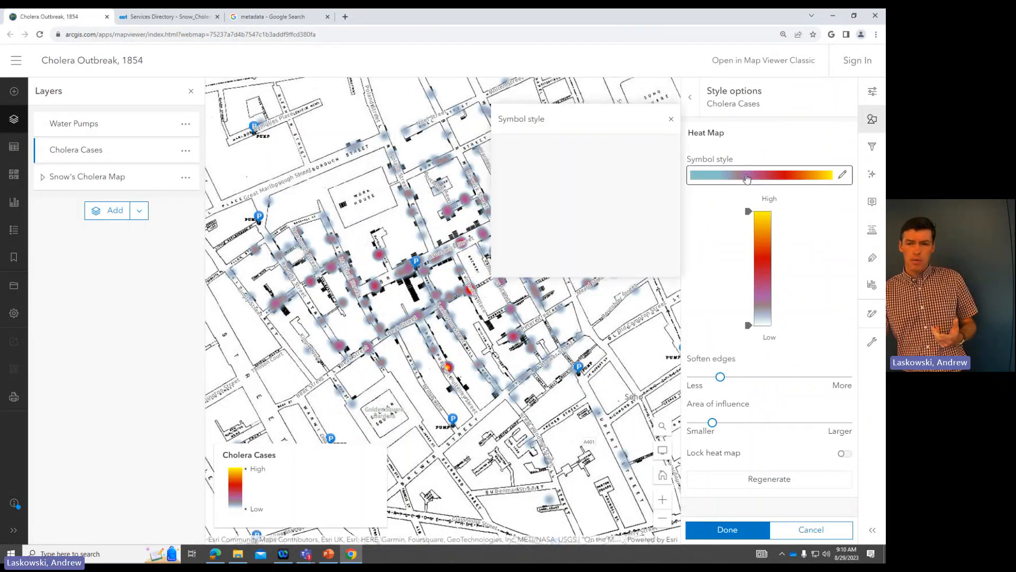
click(627, 171)
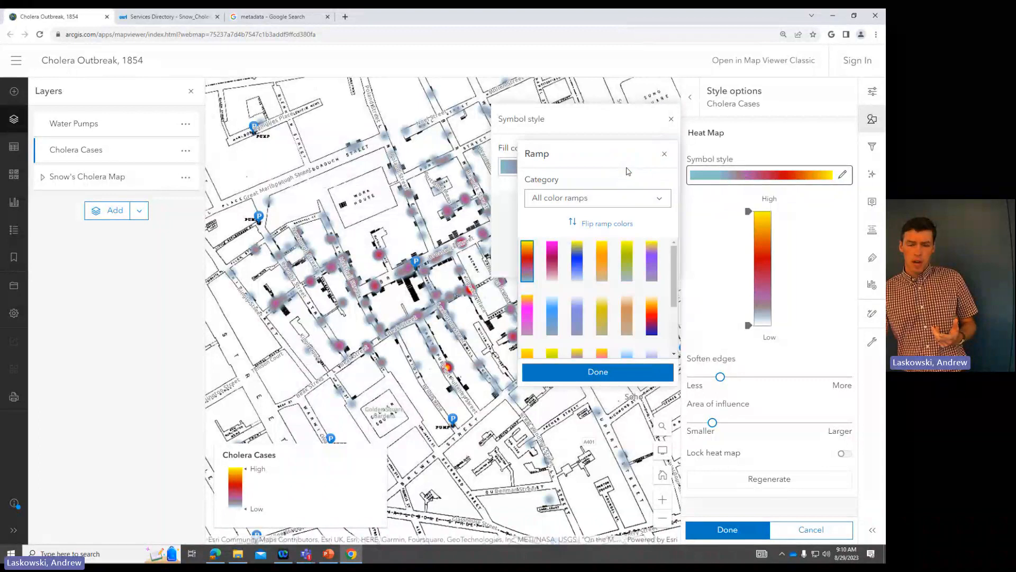
click(551, 261)
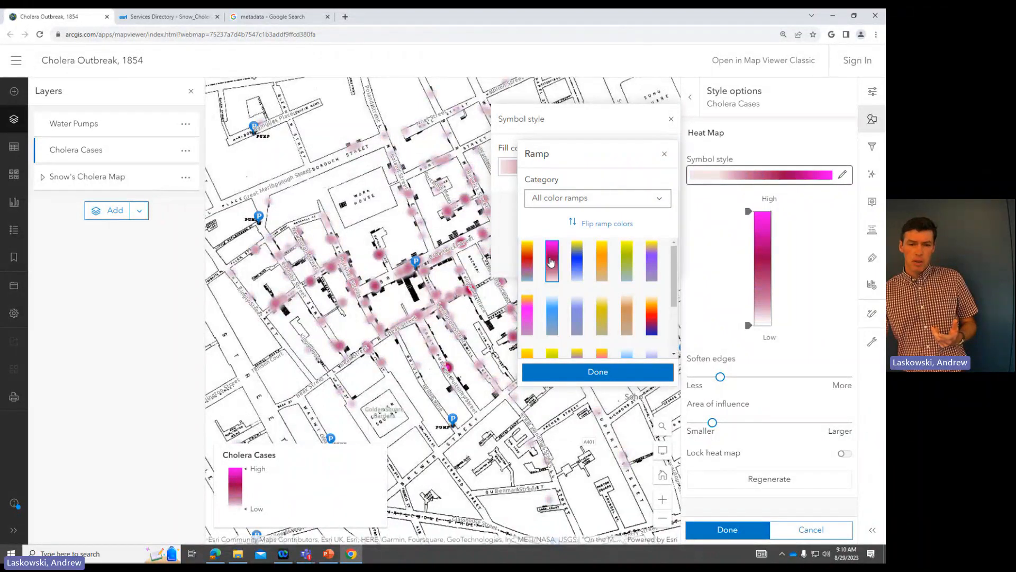
click(529, 260)
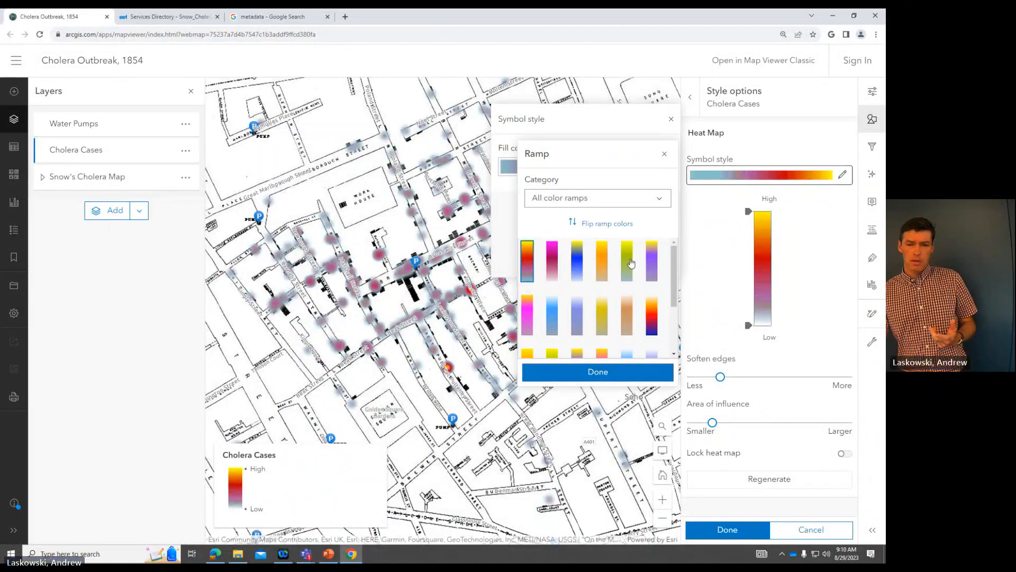
click(577, 261)
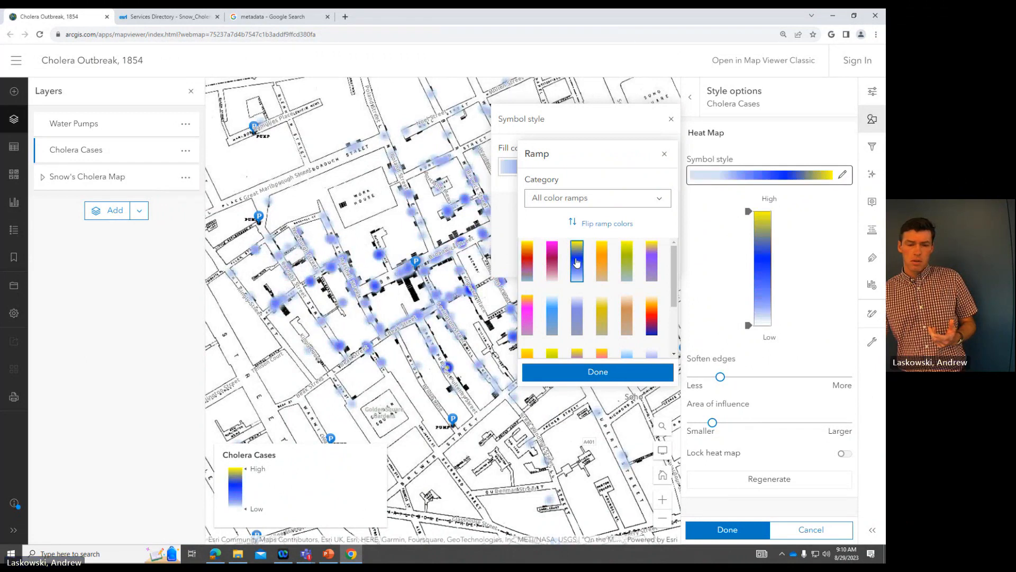
click(528, 261)
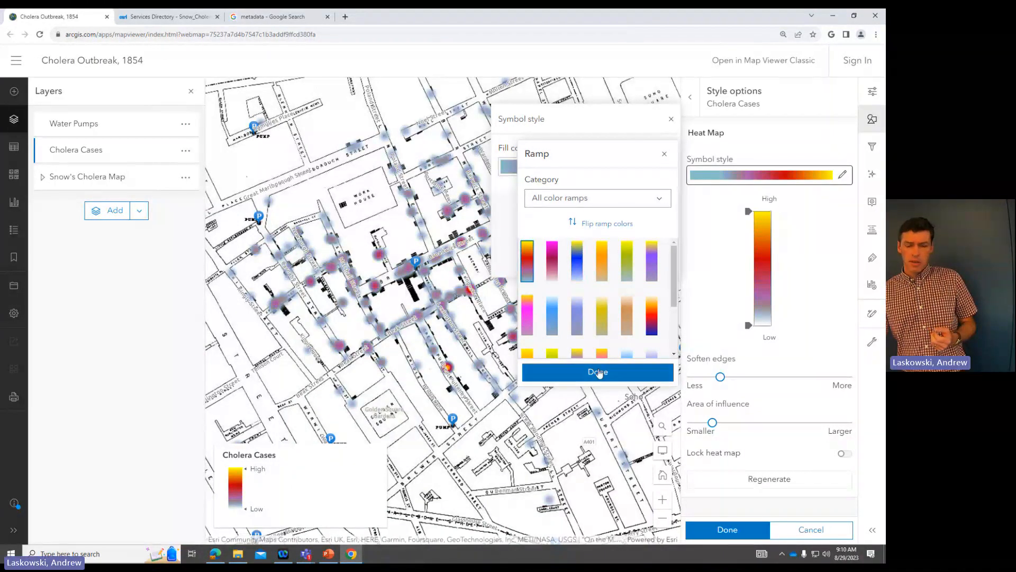
click(634, 375)
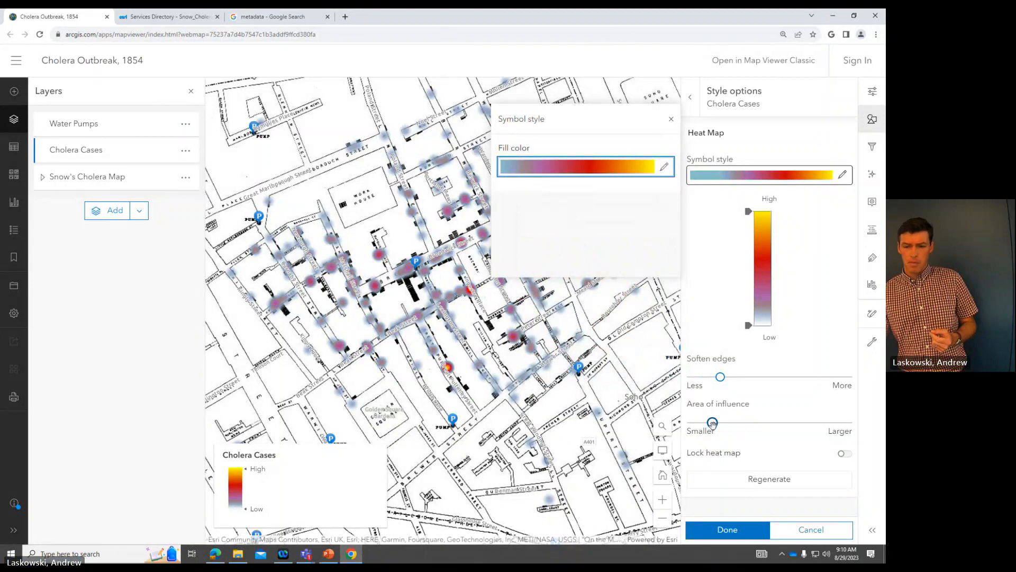
Step: Enlarge the Cholera Cases heat map's area of influence, slightly reduce its edge softening, and apply the style
mouse_move(712, 423)
mouse_down()
mouse_move(764, 424)
mouse_move(684, 422)
mouse_move(749, 422)
mouse_move(732, 422)
mouse_up()
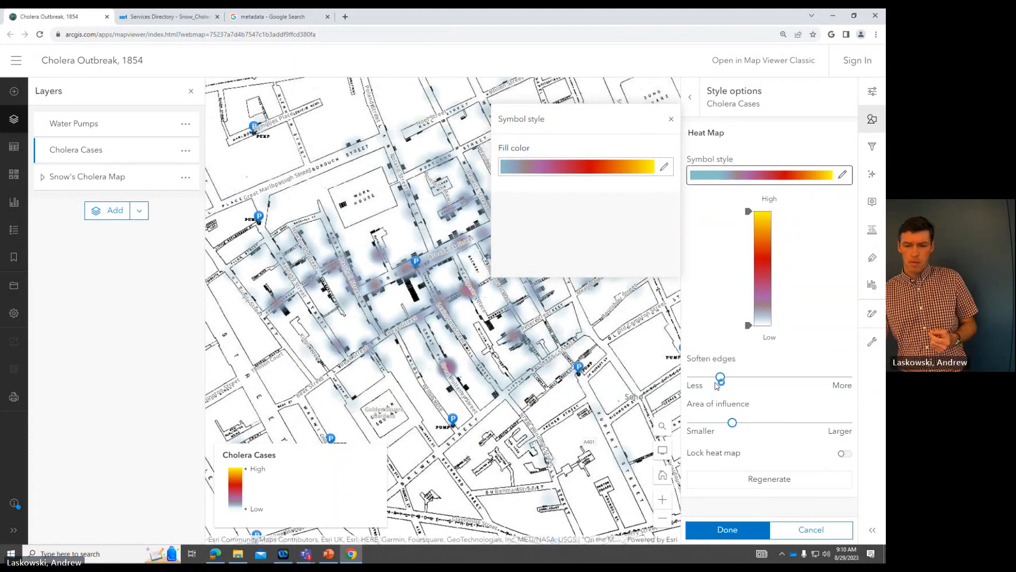
drag(720, 377, 689, 376)
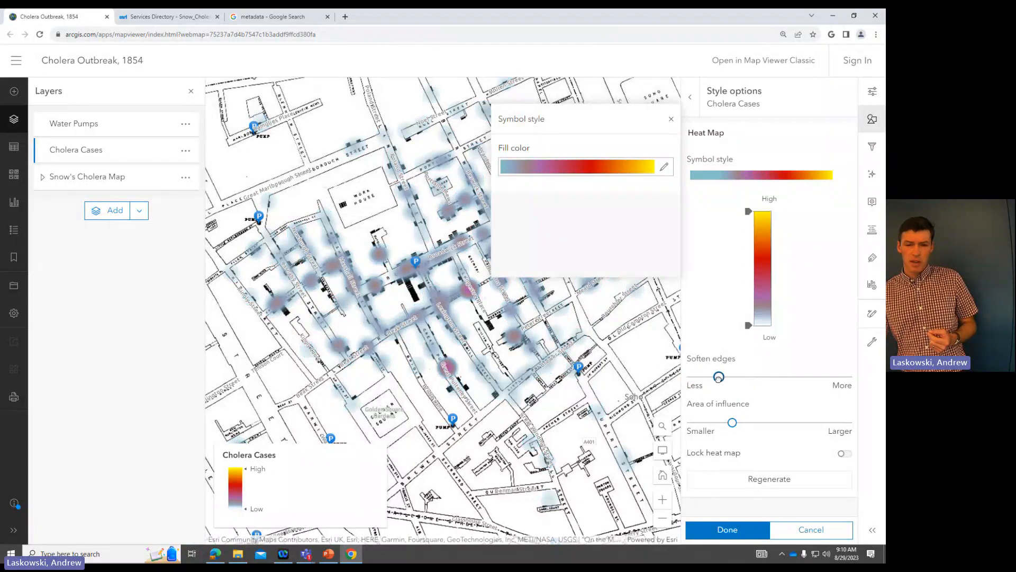
click(742, 530)
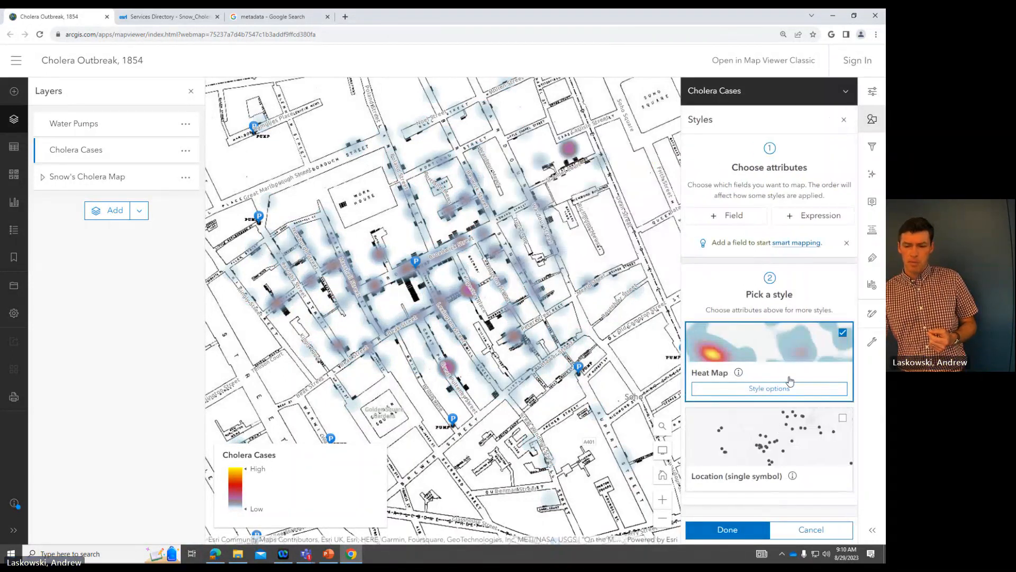
click(728, 530)
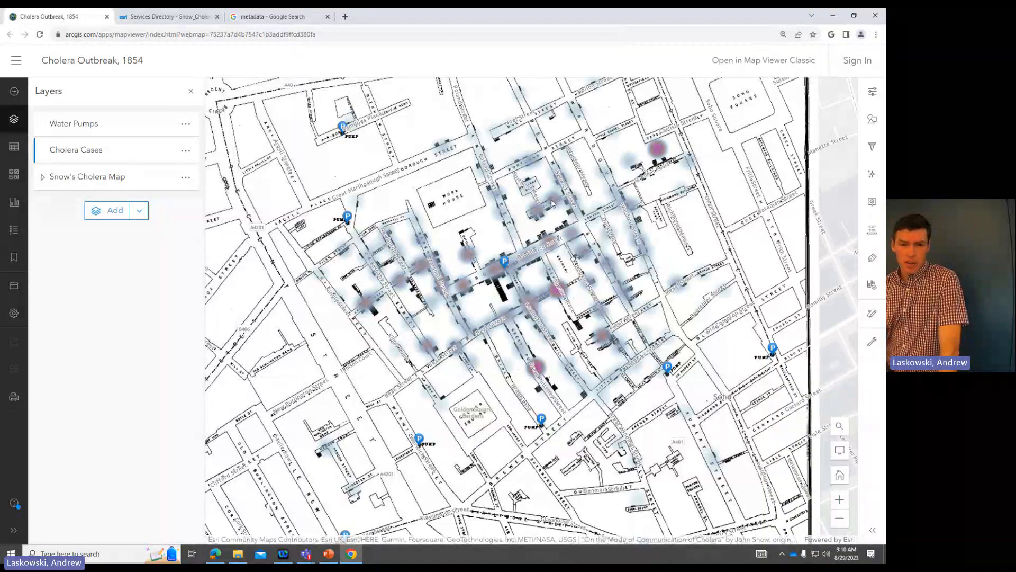
Step: Examine the restyled heat map around Broad Street and check the pop-up of a cholera case near the brewery
scroll(542, 197, up, 3)
scroll(550, 201, down, 2)
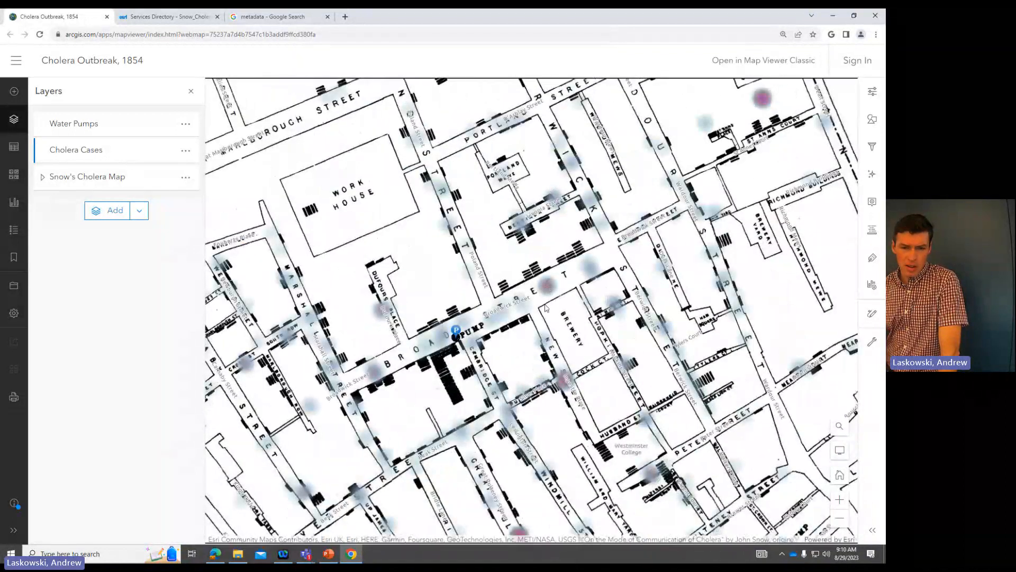
click(560, 347)
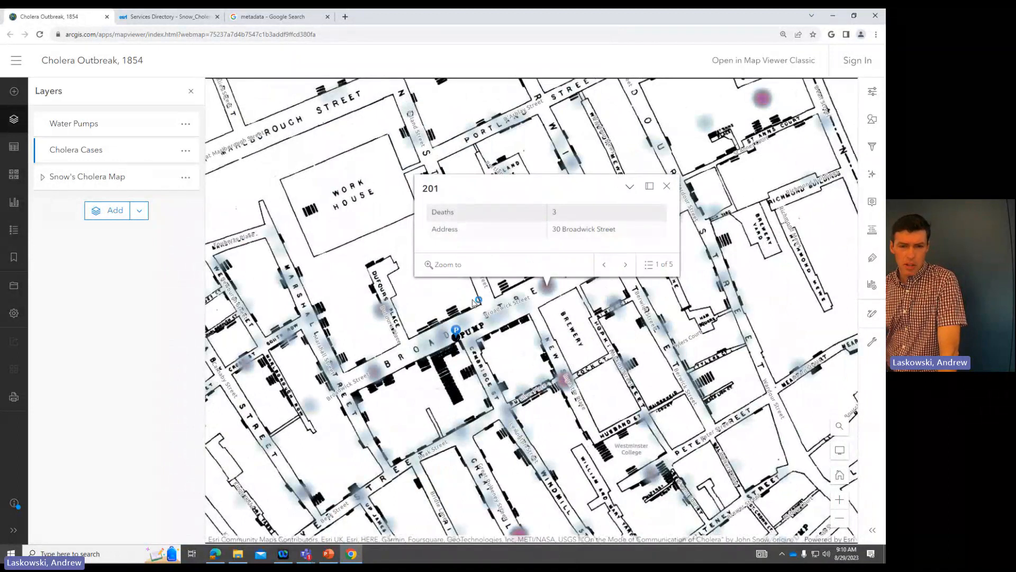
click(666, 186)
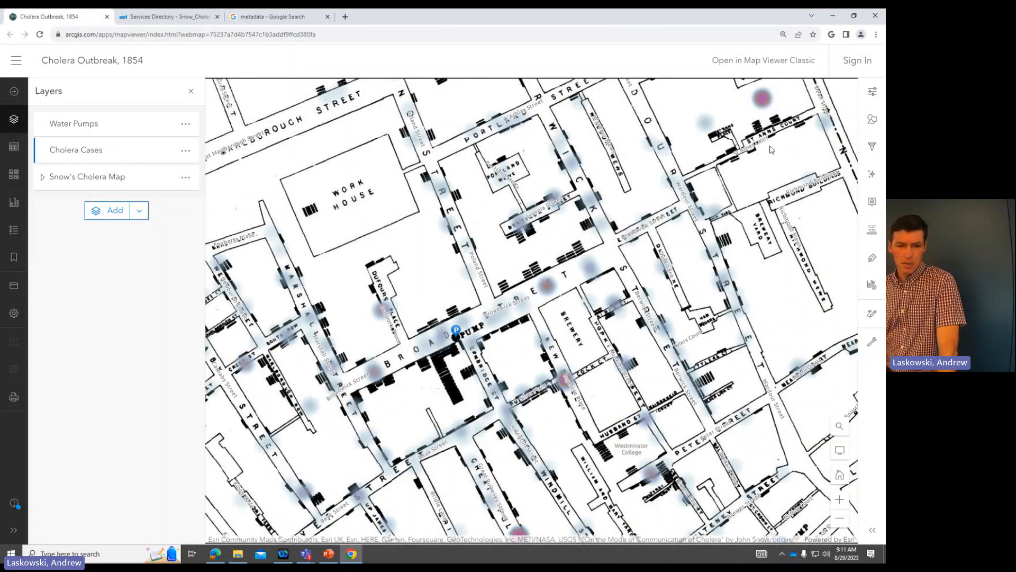
scroll(666, 197, down, 3)
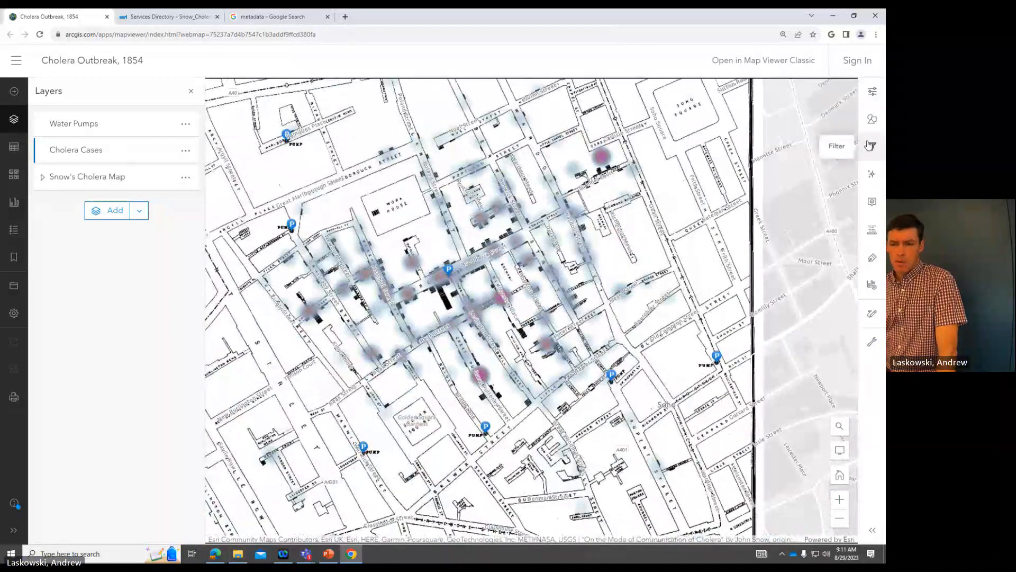
Step: Set the blending mode of the Cholera Cases layer to Darken in its properties
click(872, 119)
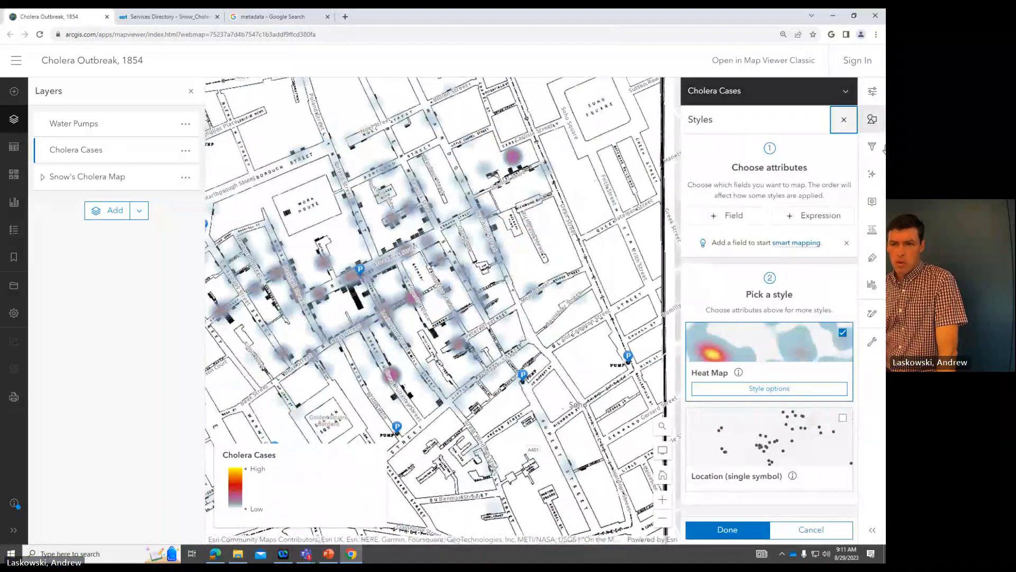
click(872, 91)
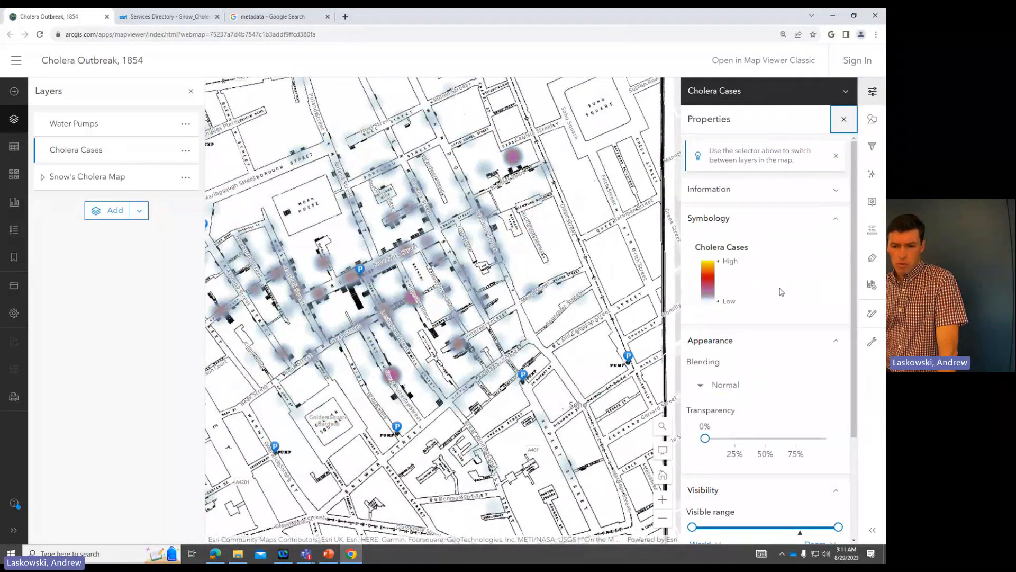
scroll(757, 312, down, 1)
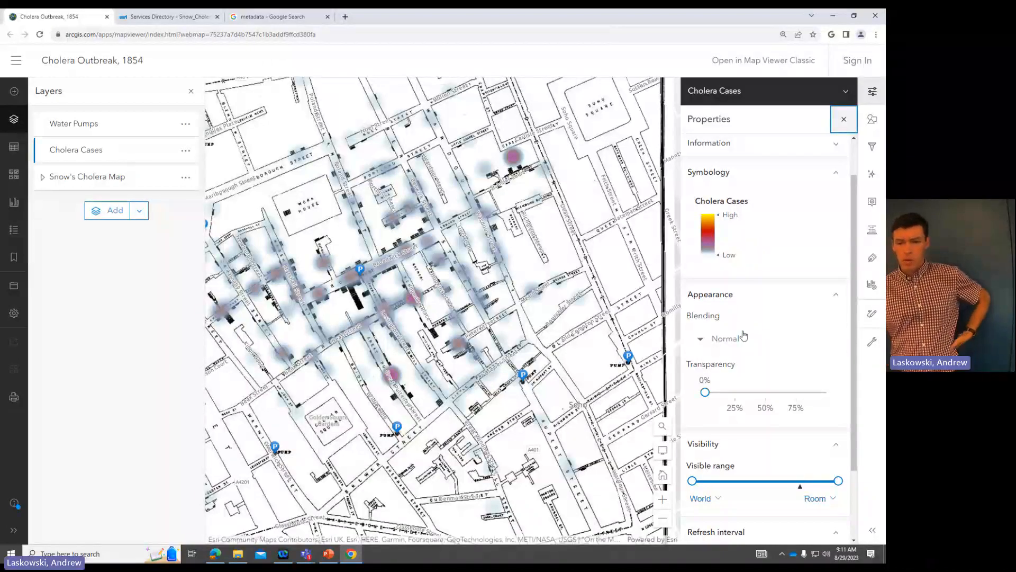
click(731, 341)
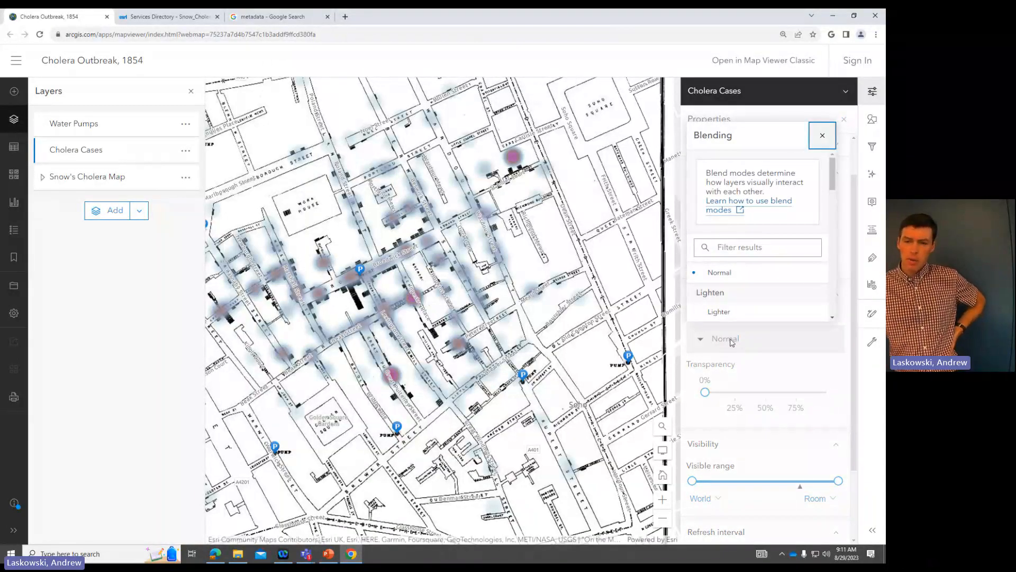
scroll(735, 306, down, 3)
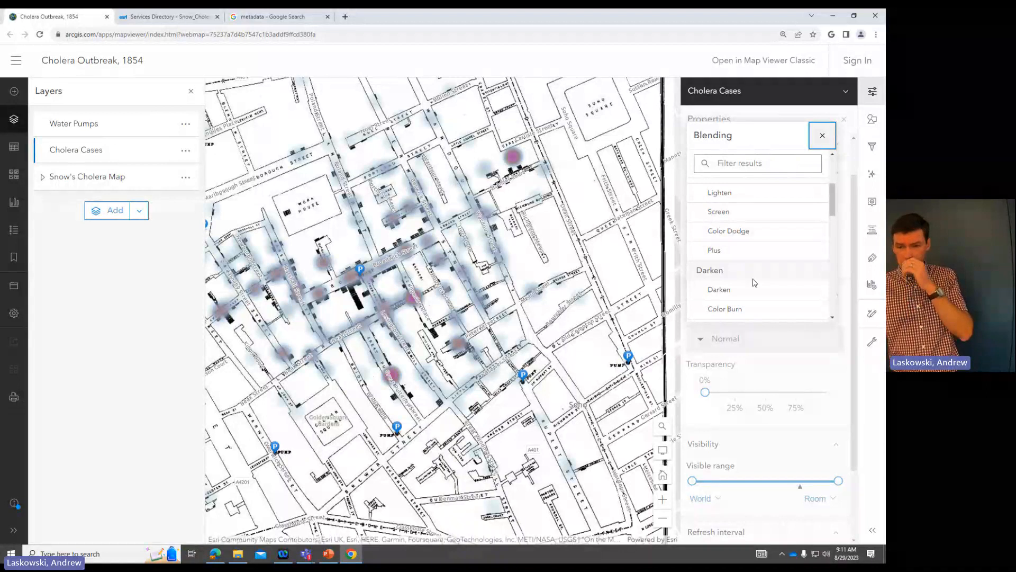
click(728, 292)
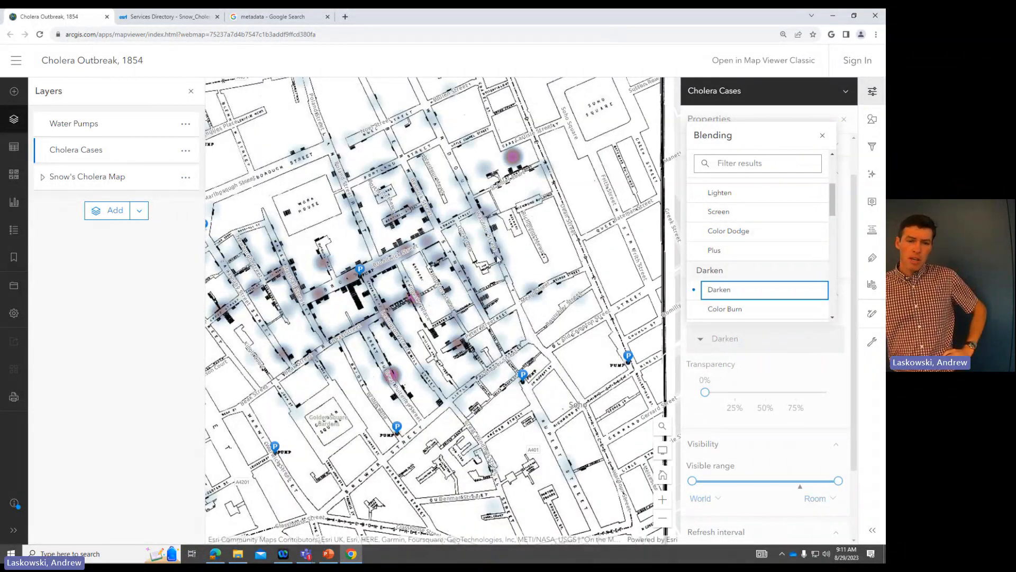
drag(492, 255, 546, 261)
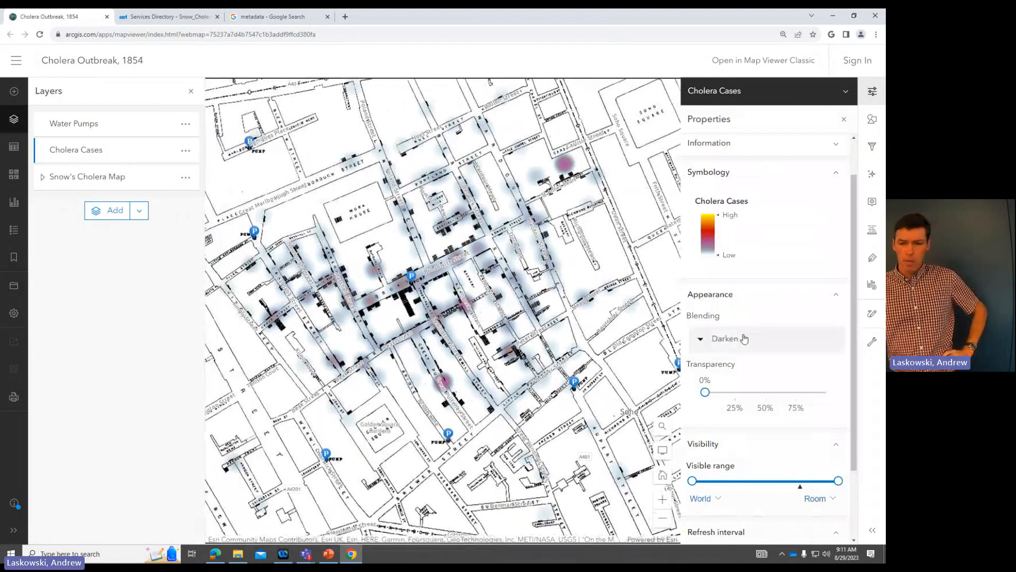
Step: Compare the Lighten, Multiply and Hard Light blending modes on the Cholera Cases layer, and return it to Darken
click(741, 338)
scroll(741, 273, up, 2)
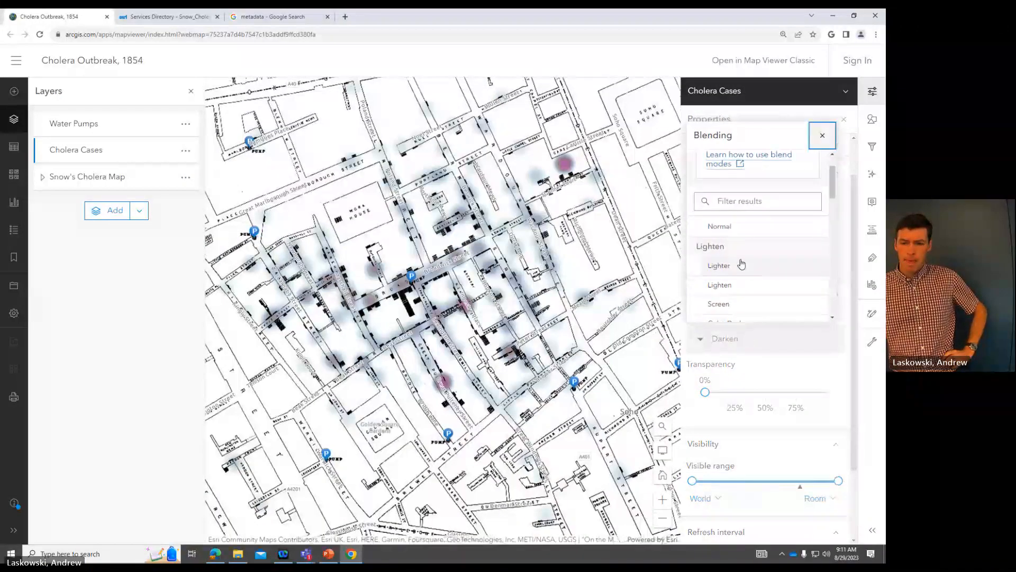
click(735, 286)
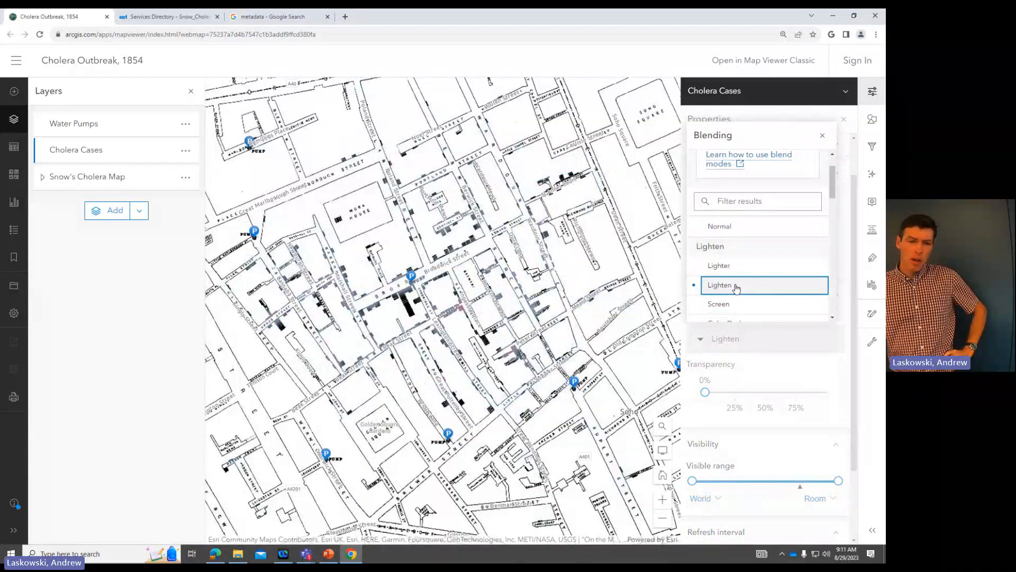
scroll(737, 287, down, 2)
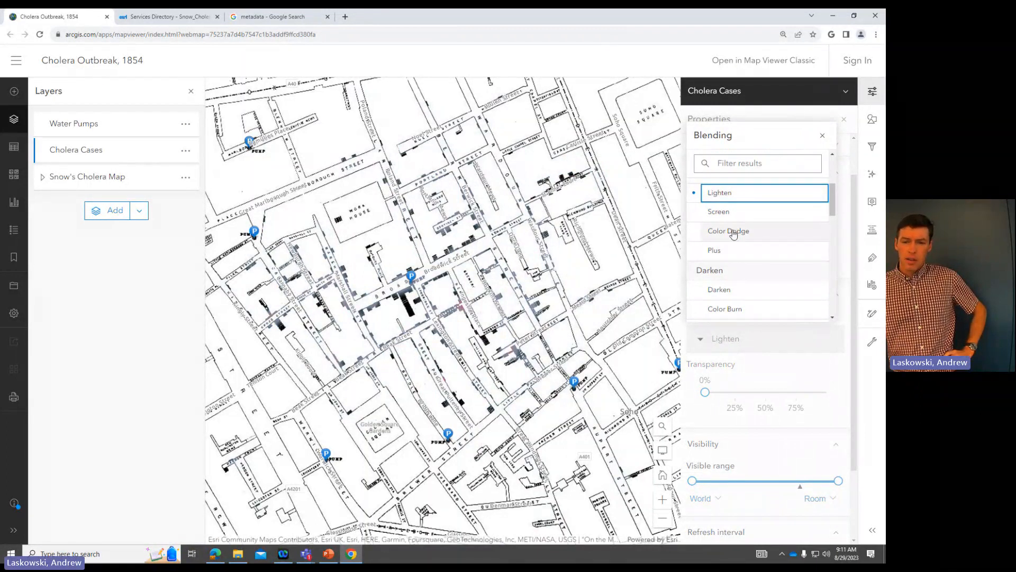
scroll(732, 256, down, 3)
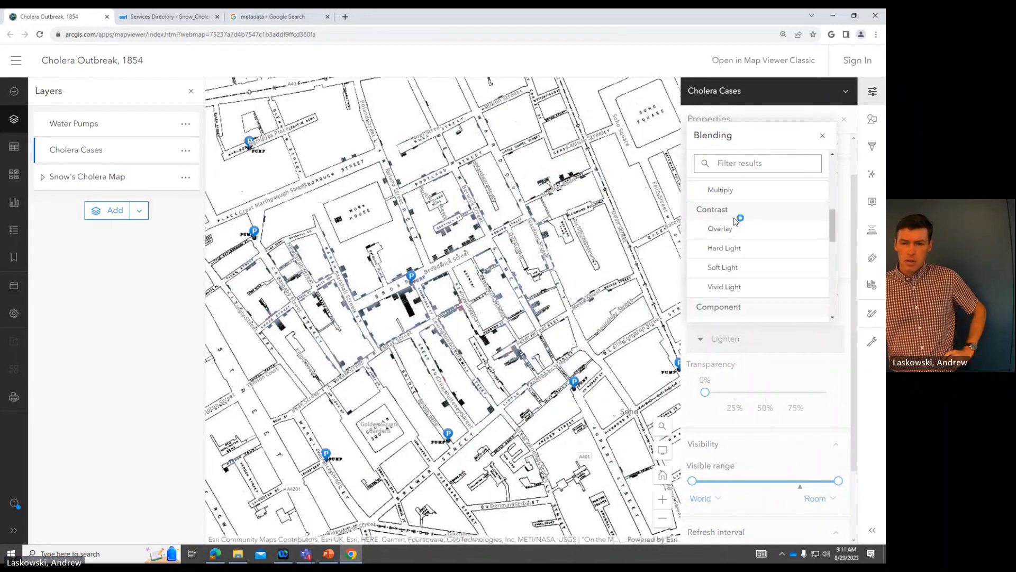
scroll(737, 220, up, 1)
click(731, 237)
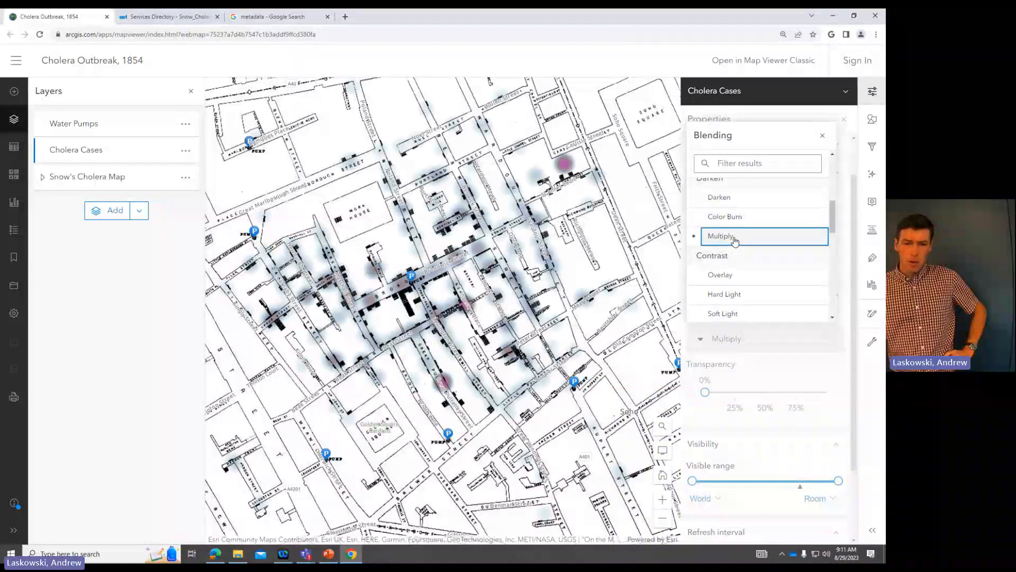
click(734, 213)
click(734, 200)
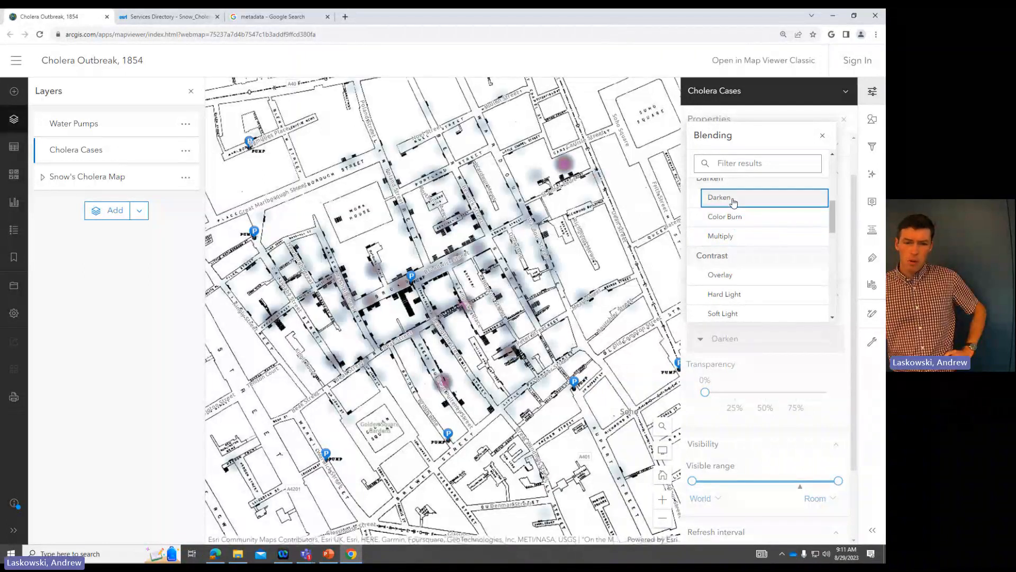
scroll(731, 249, down, 1)
click(734, 249)
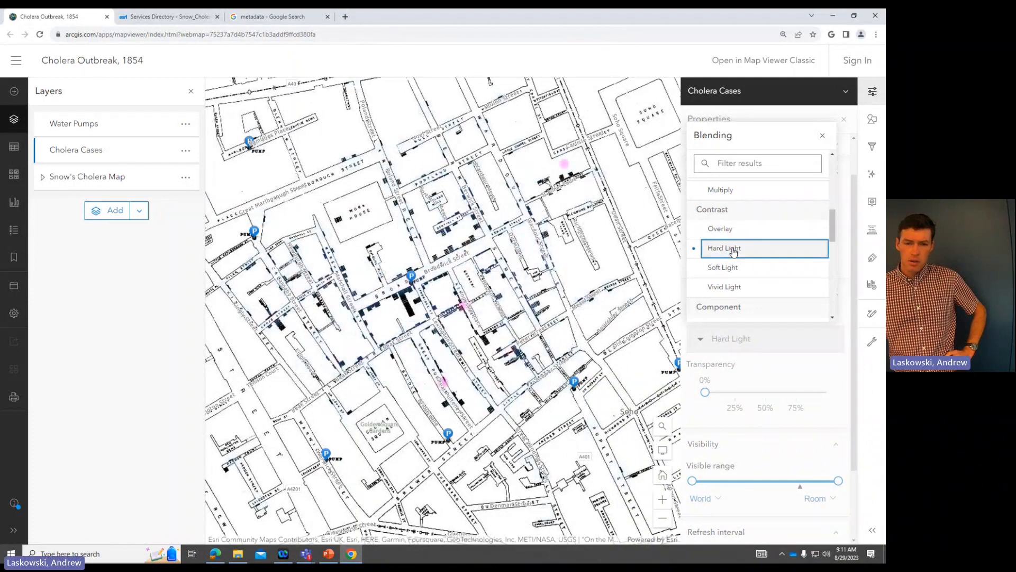
scroll(733, 251, down, 2)
scroll(733, 251, up, 4)
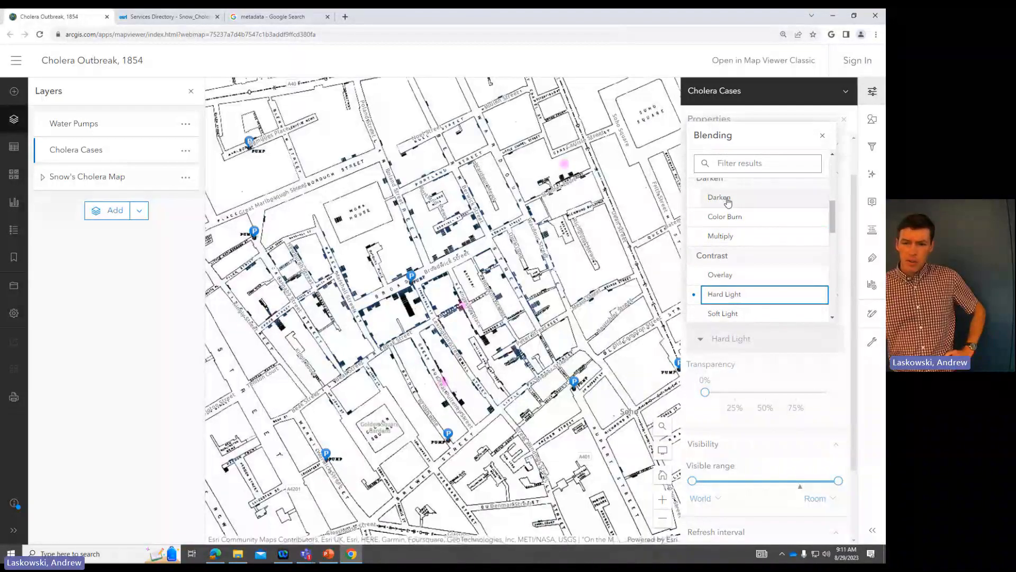
click(728, 200)
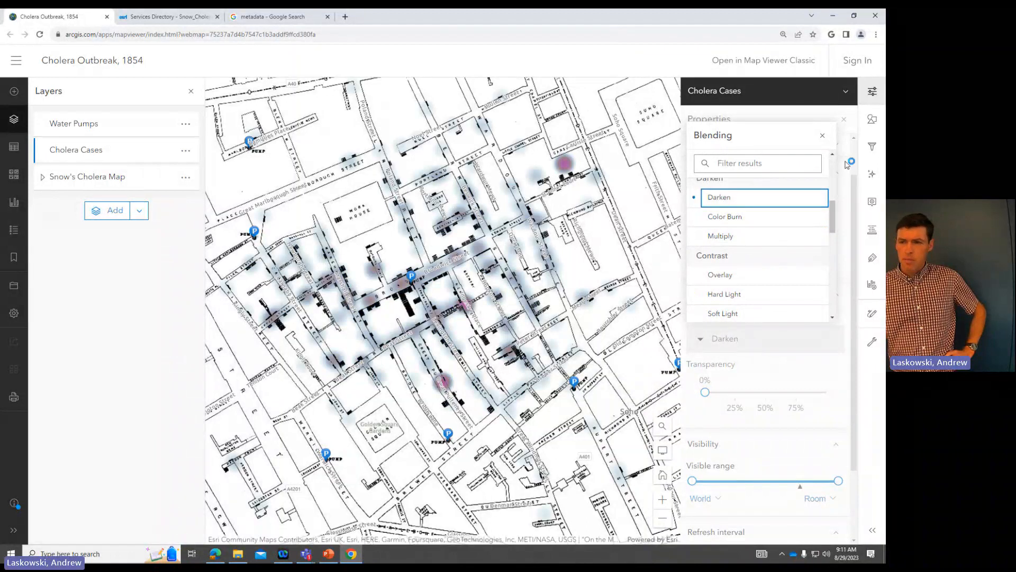
Step: Open the symbol choices for the Water Pumps layer's single-symbol location style
click(872, 121)
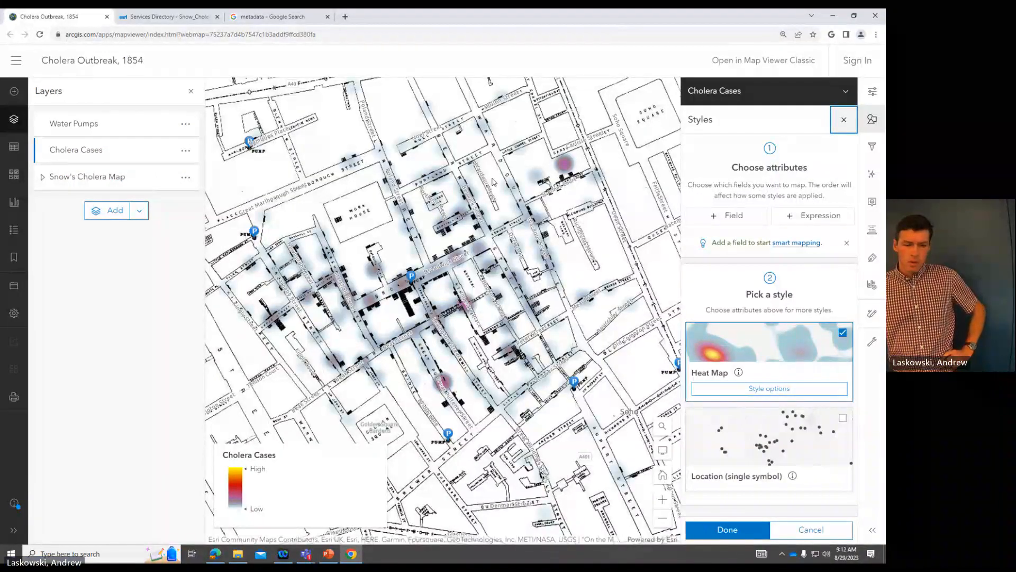
click(84, 127)
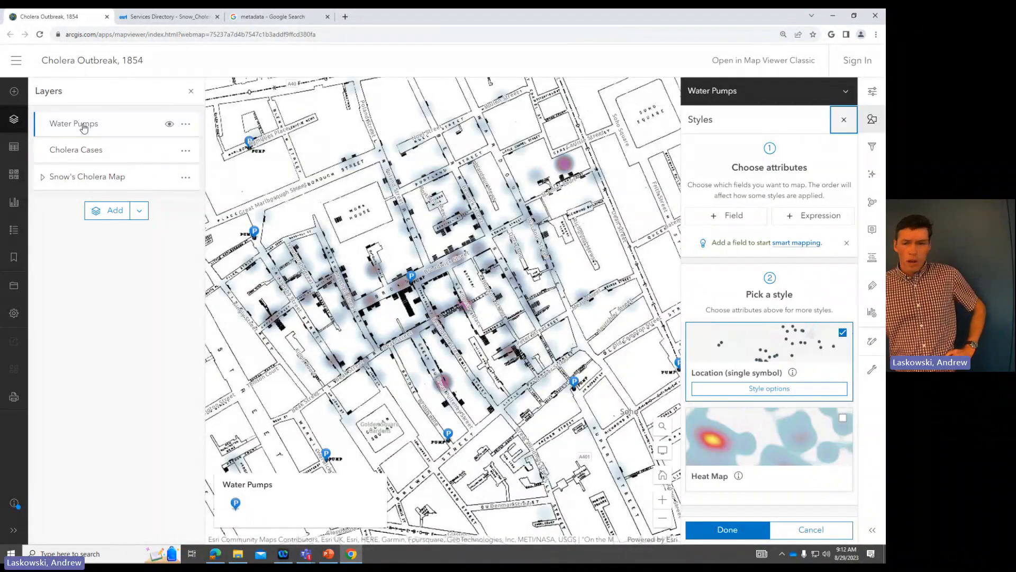
click(716, 392)
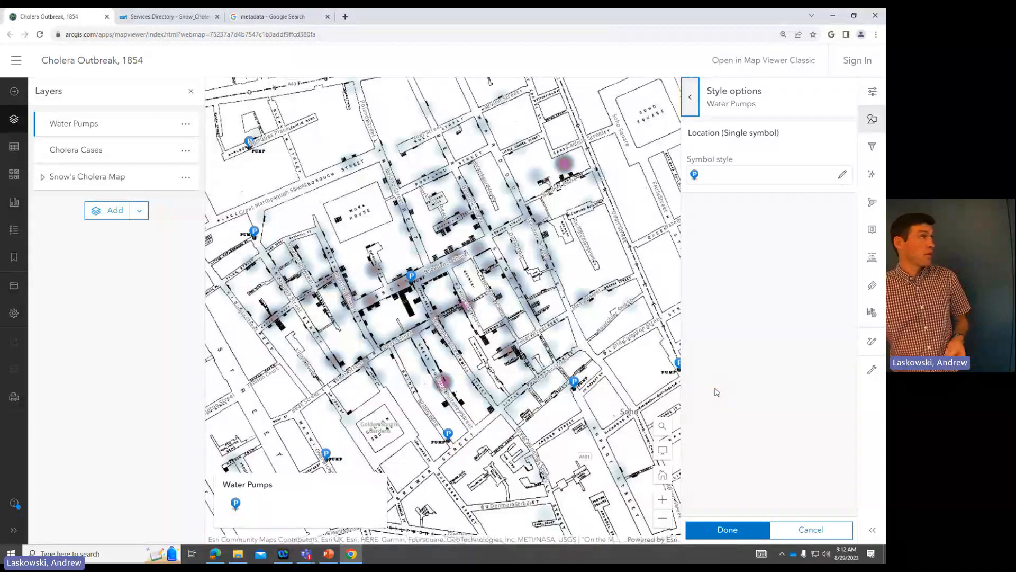
click(703, 180)
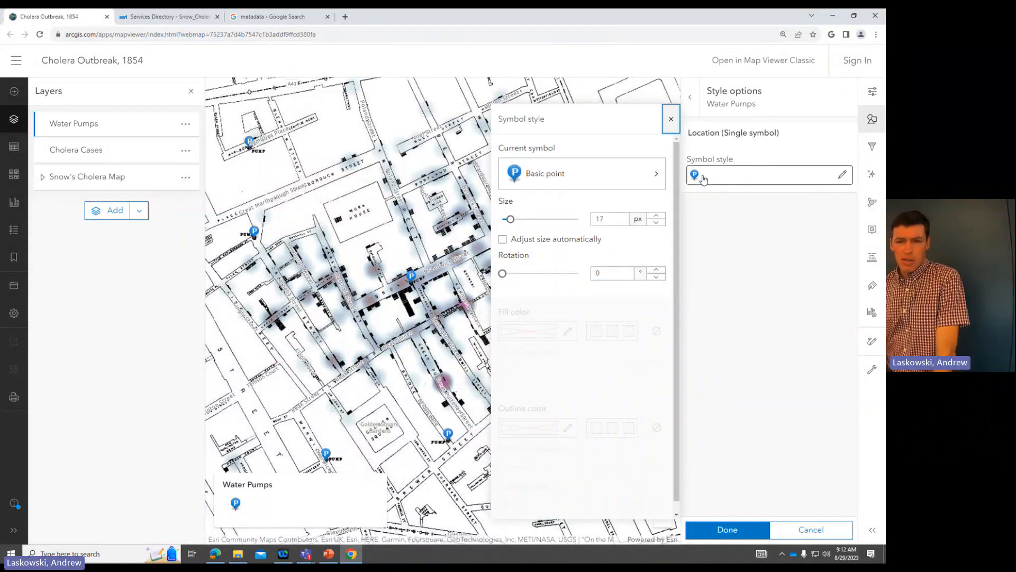
click(570, 174)
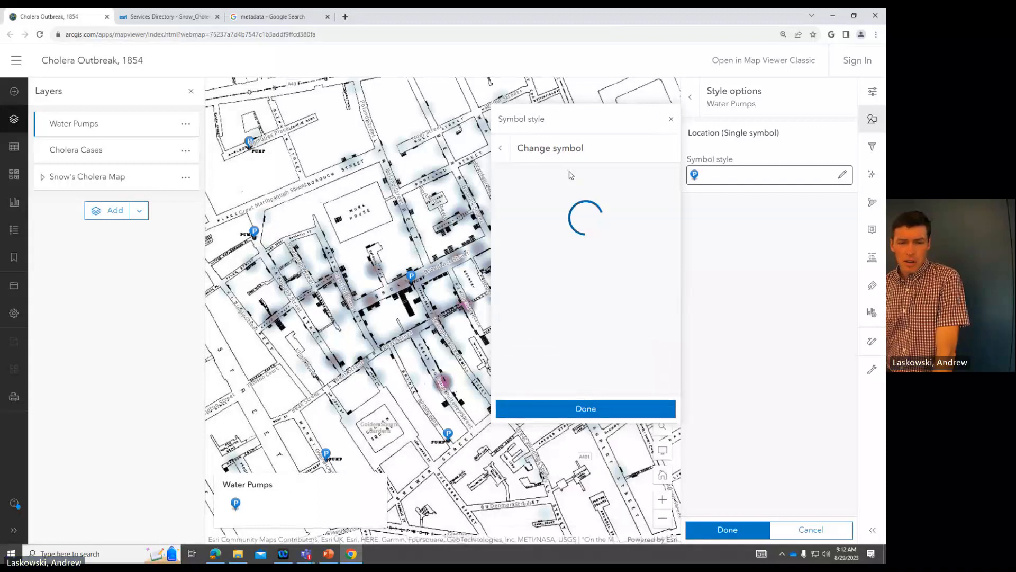
Step: Change the Water Pumps symbol to the blue circular water-drop icon from the Government category
click(559, 196)
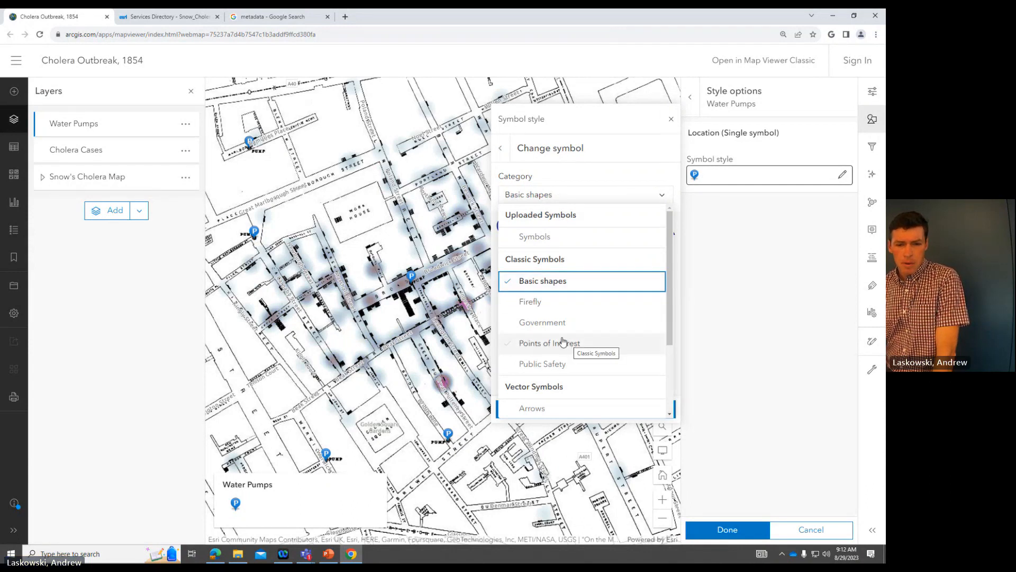
click(542, 322)
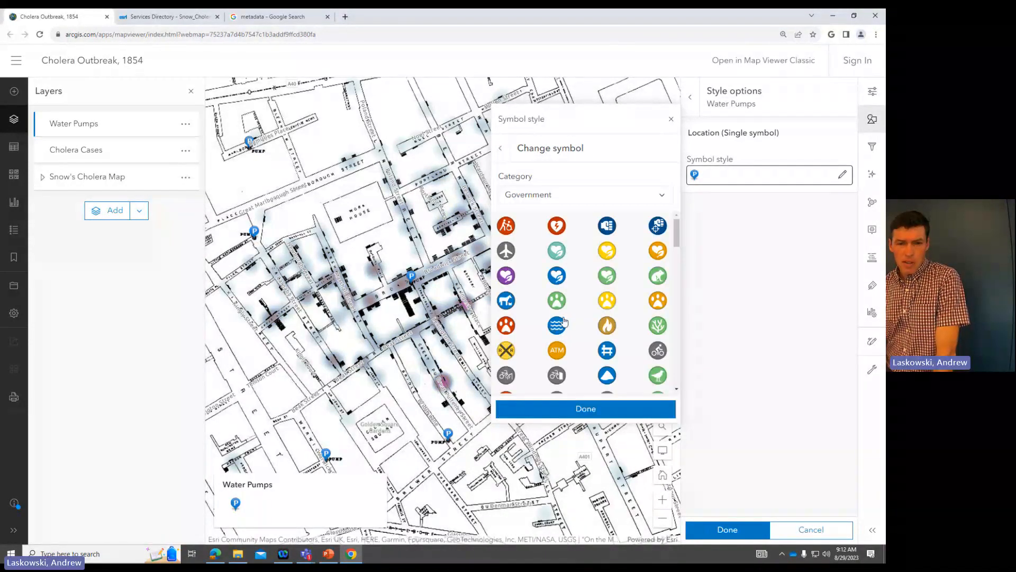
scroll(592, 275, down, 1)
scroll(592, 275, down, 3)
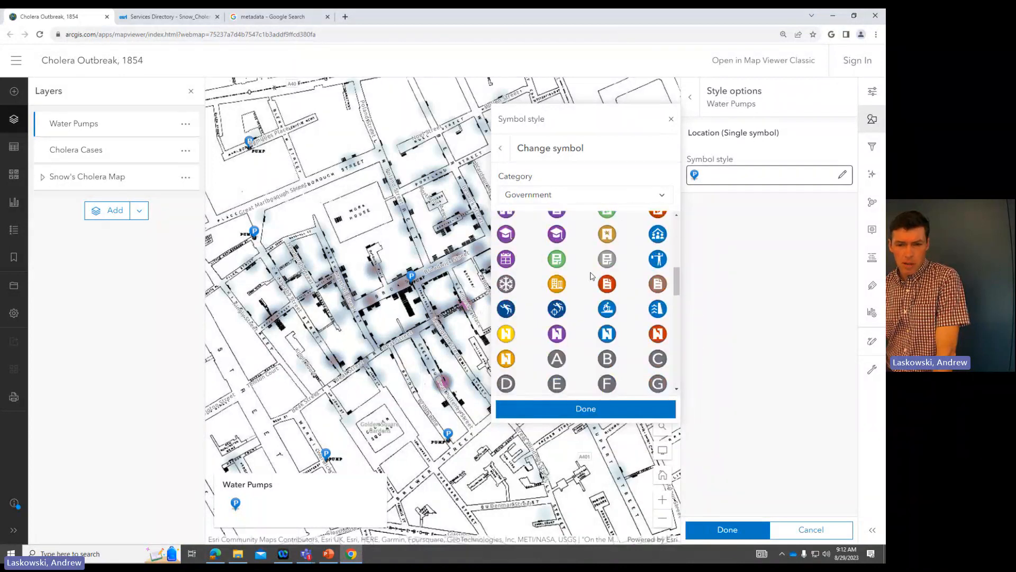
scroll(591, 276, down, 3)
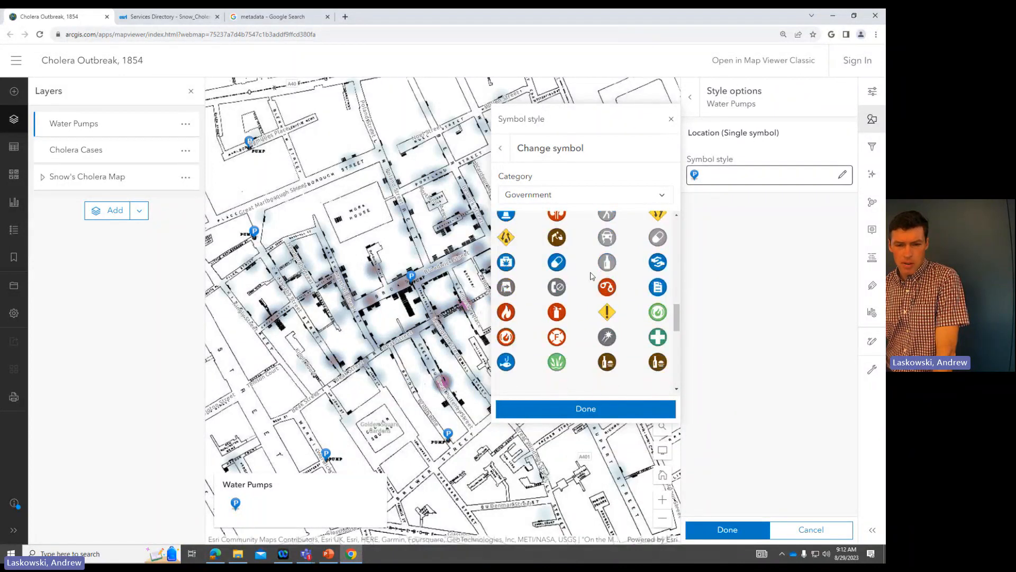
scroll(592, 276, down, 5)
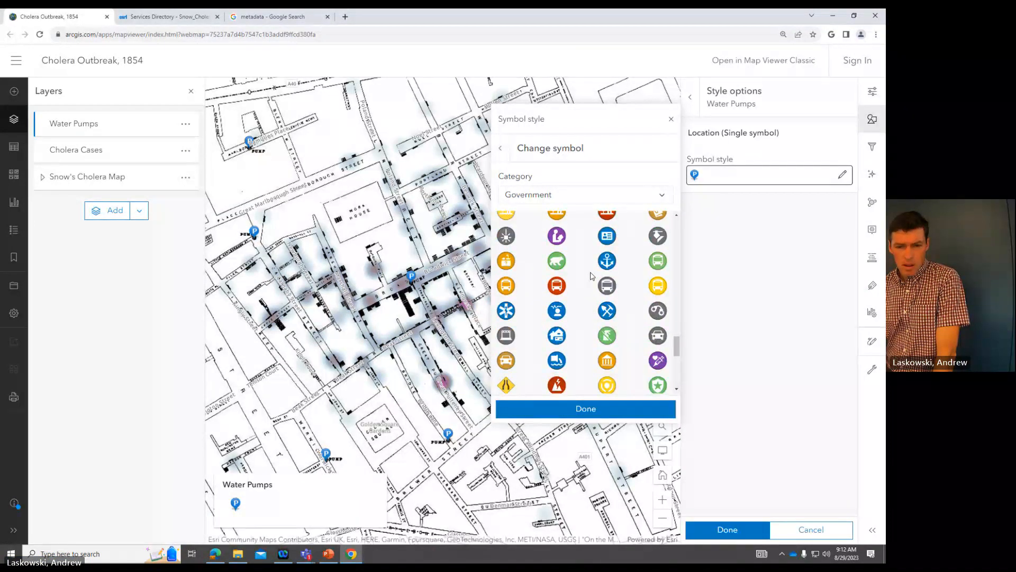
scroll(592, 275, down, 5)
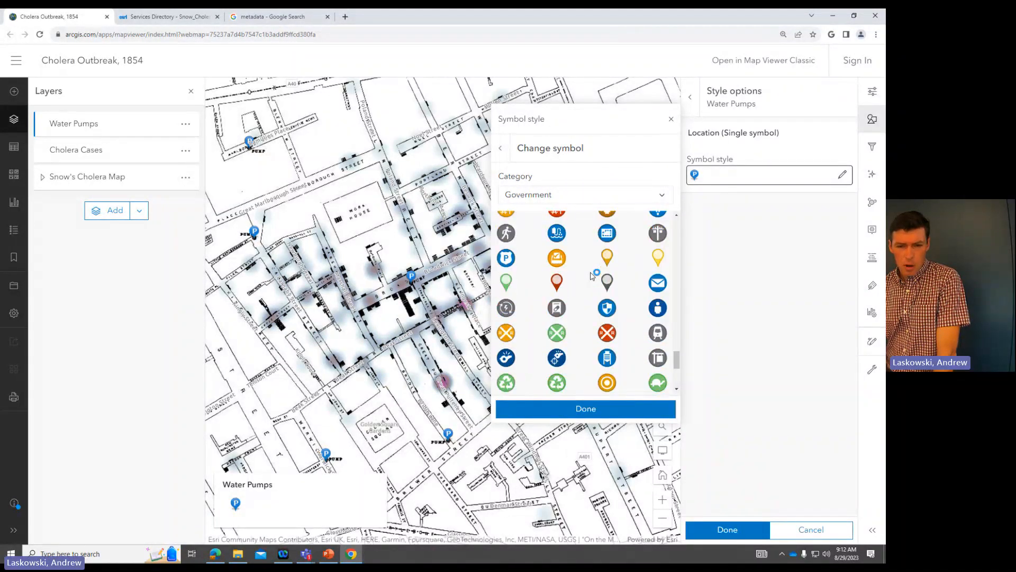
scroll(591, 276, down, 5)
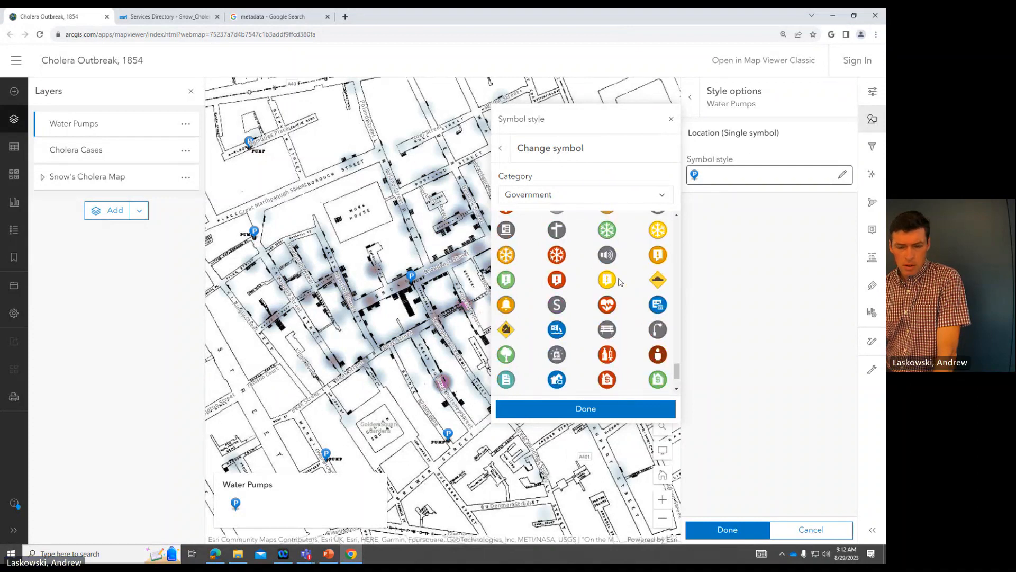
scroll(621, 282, down, 3)
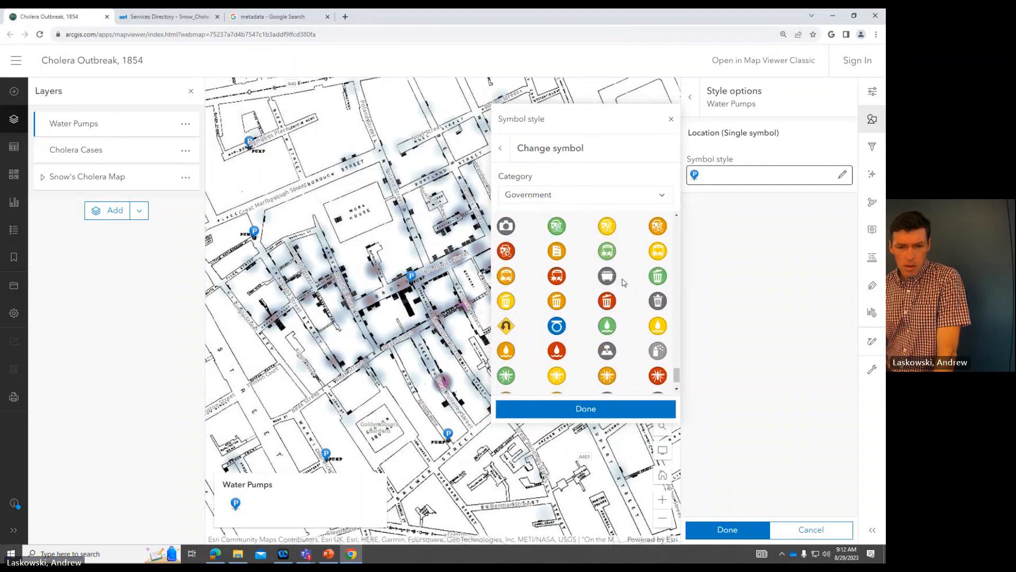
scroll(572, 326, down, 1)
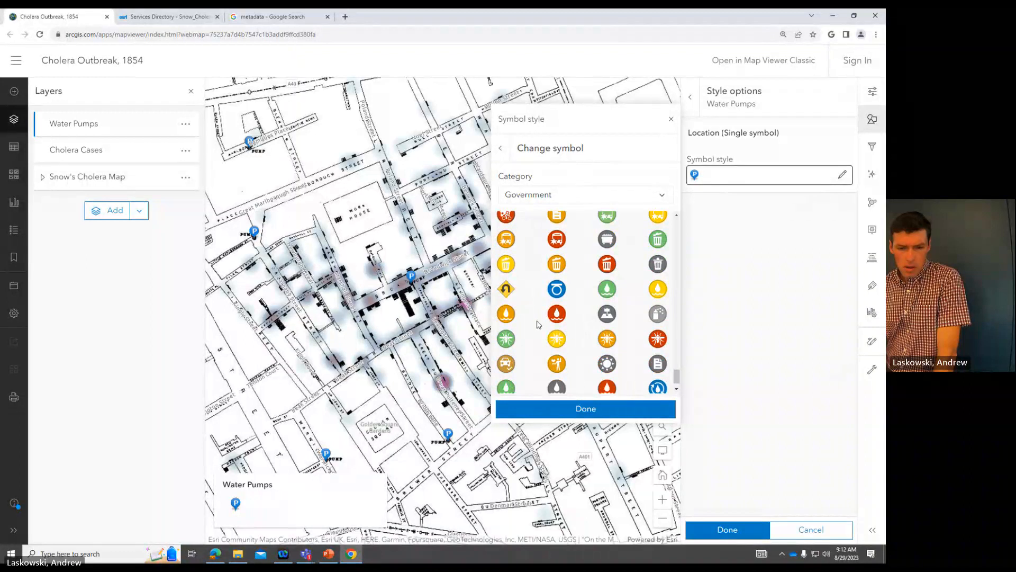
scroll(624, 350, down, 1)
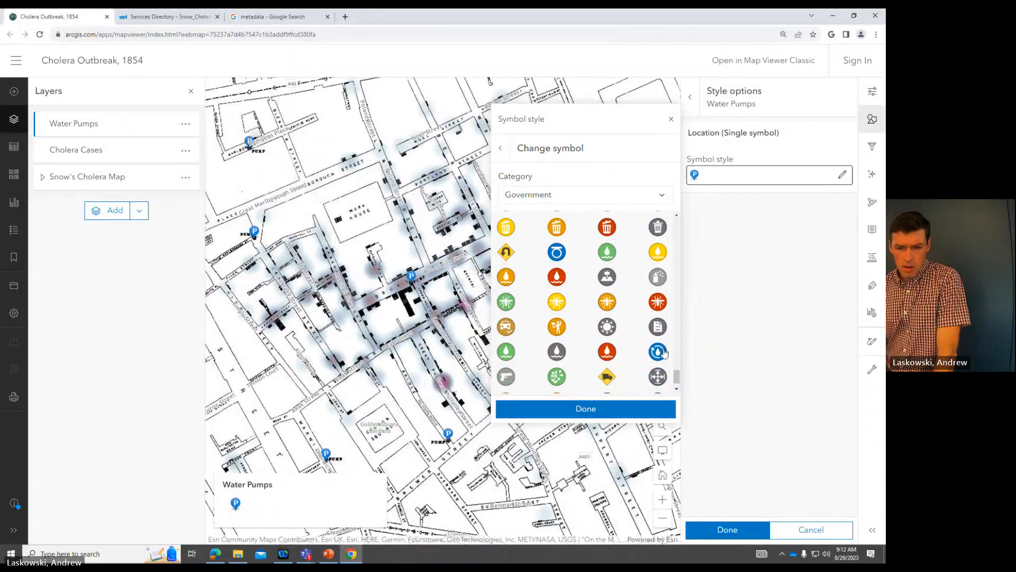
click(658, 354)
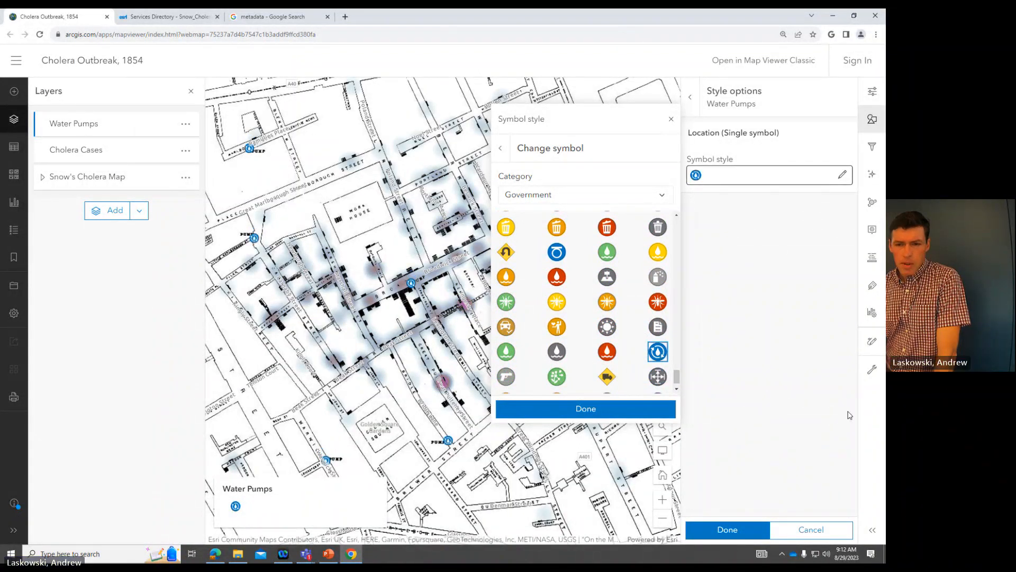
Step: Browse the Points of Interest symbols available for the Water Pumps layer and return to the symbol settings
scroll(635, 338, up, 3)
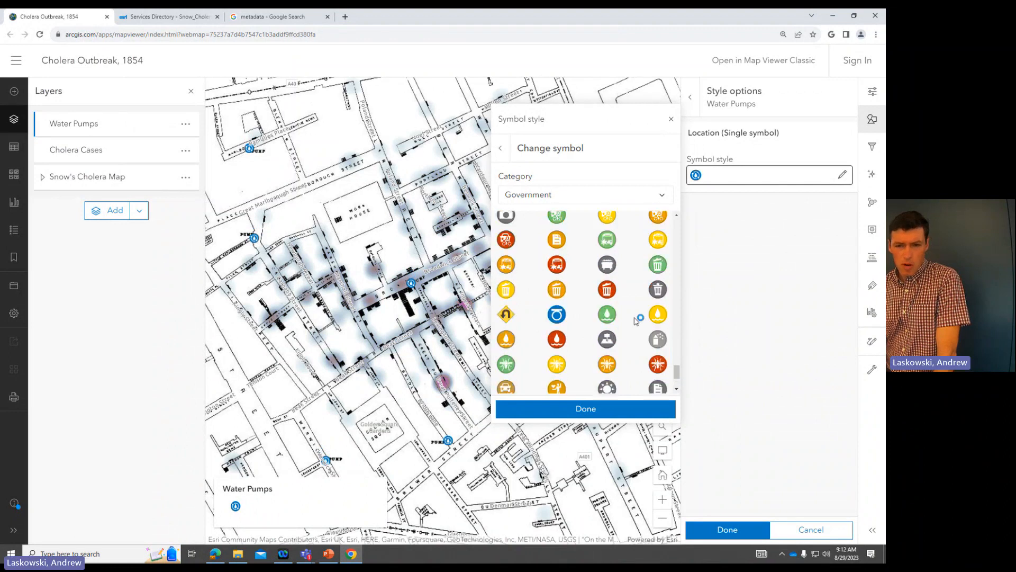
click(615, 200)
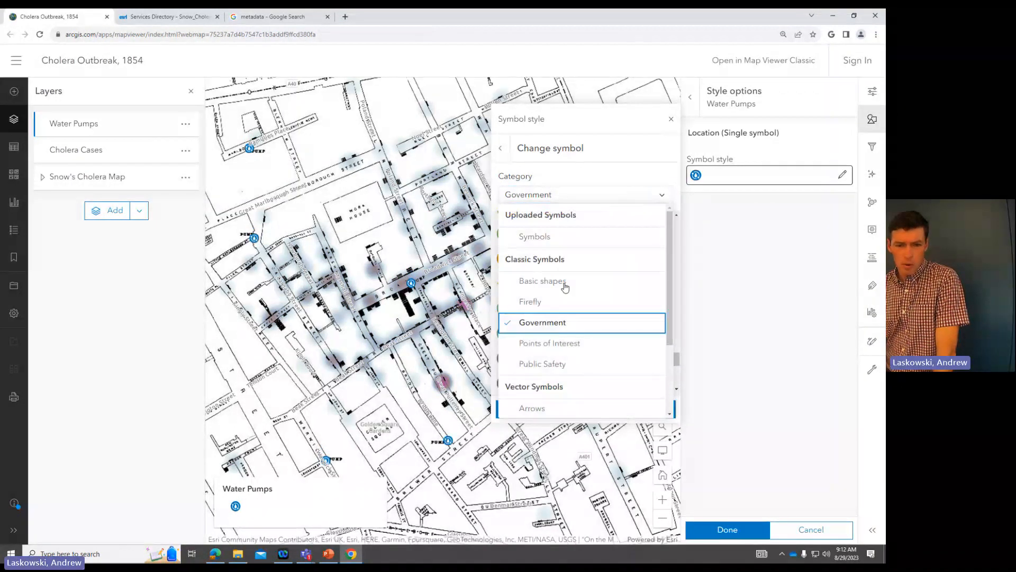
click(552, 344)
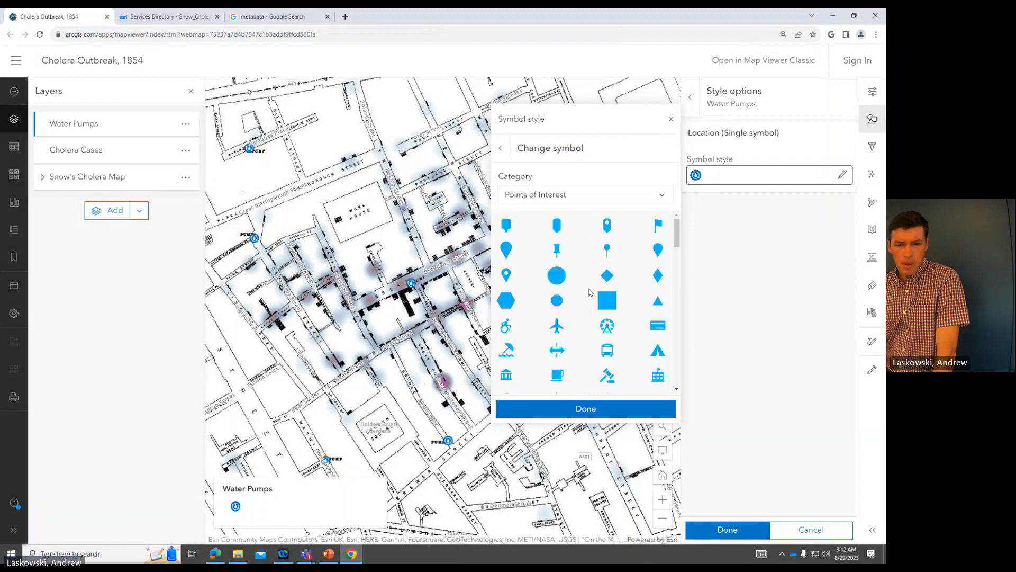
scroll(590, 291, down, 10)
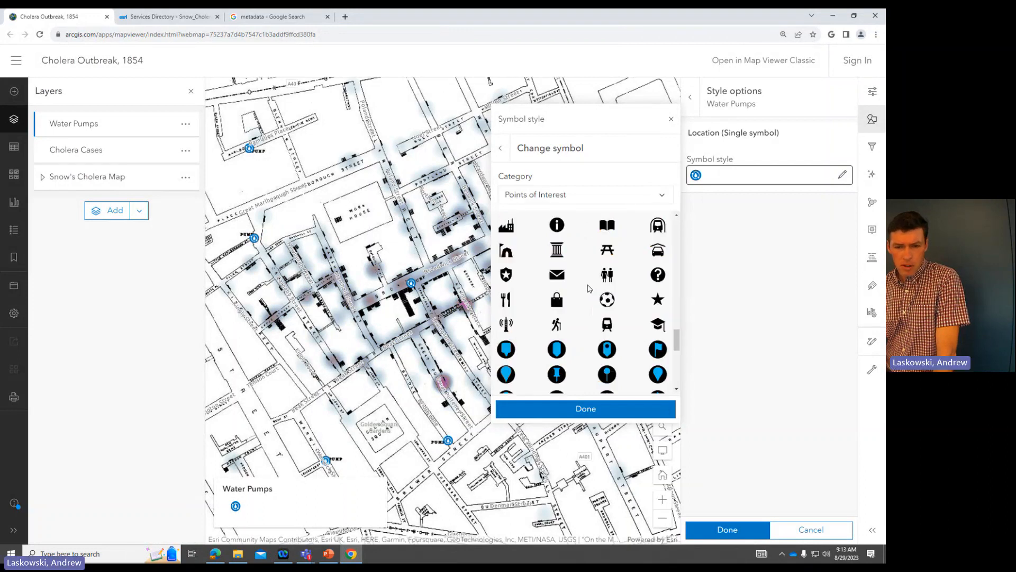
scroll(589, 289, up, 5)
scroll(595, 289, down, 3)
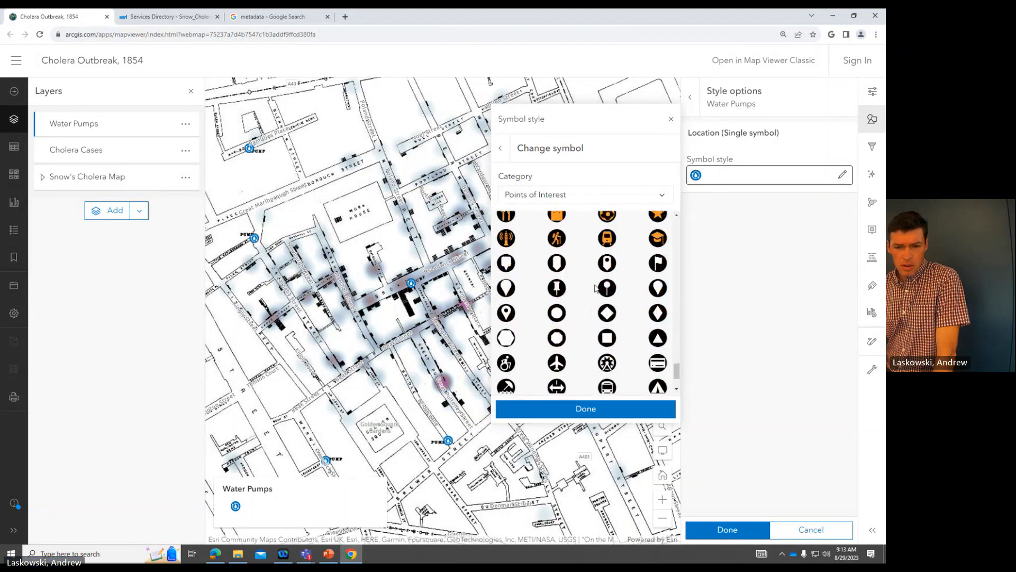
scroll(595, 289, down, 1)
click(621, 413)
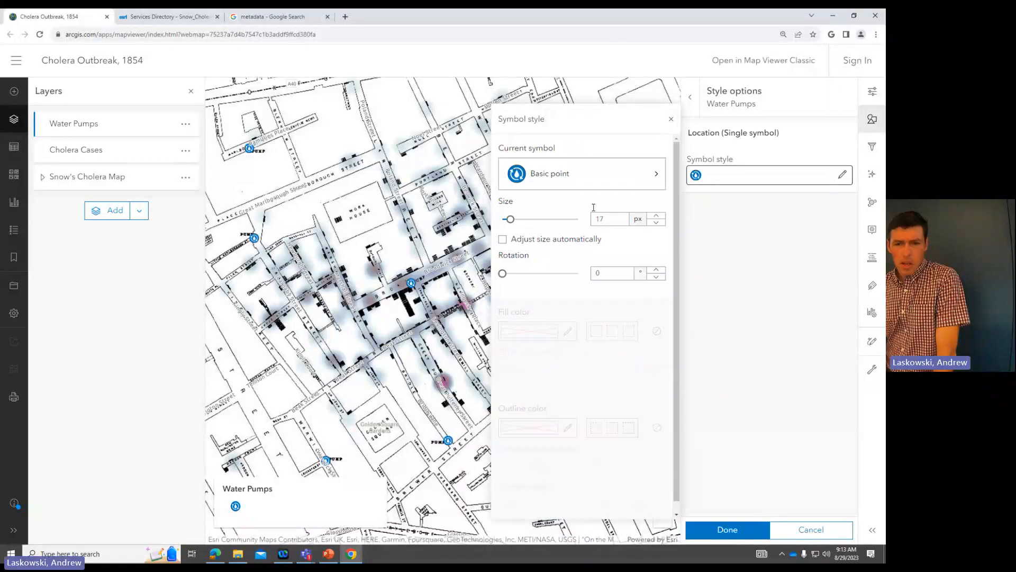
Step: Review the symbol categories available for the Water Pumps layer, and apply the layer's style options
click(586, 183)
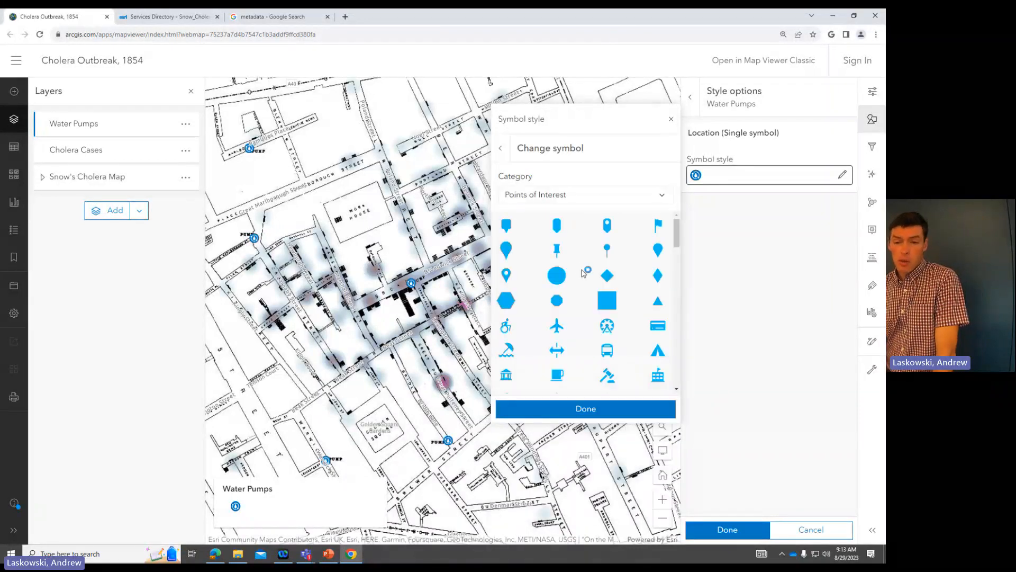
click(588, 201)
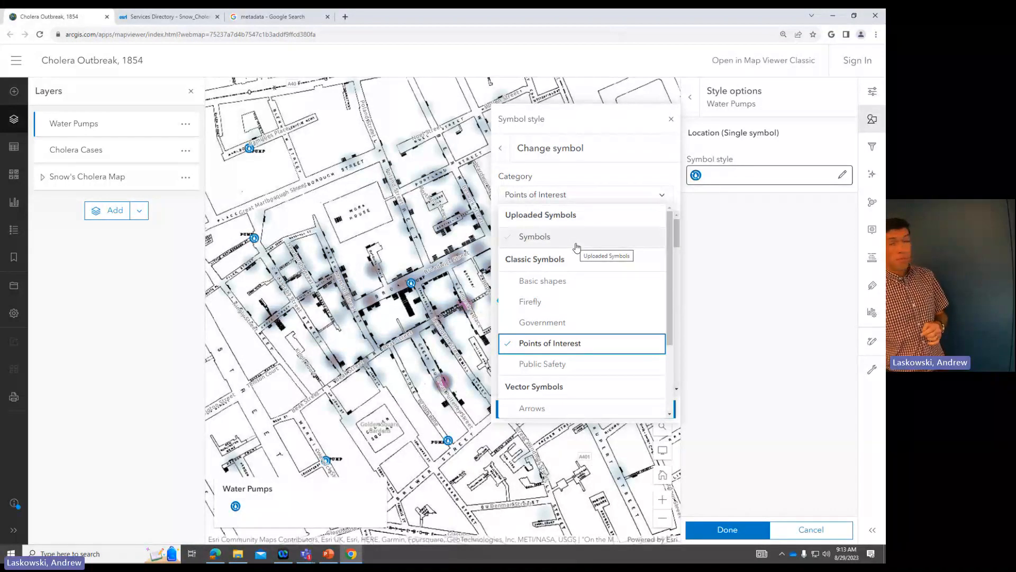
click(734, 180)
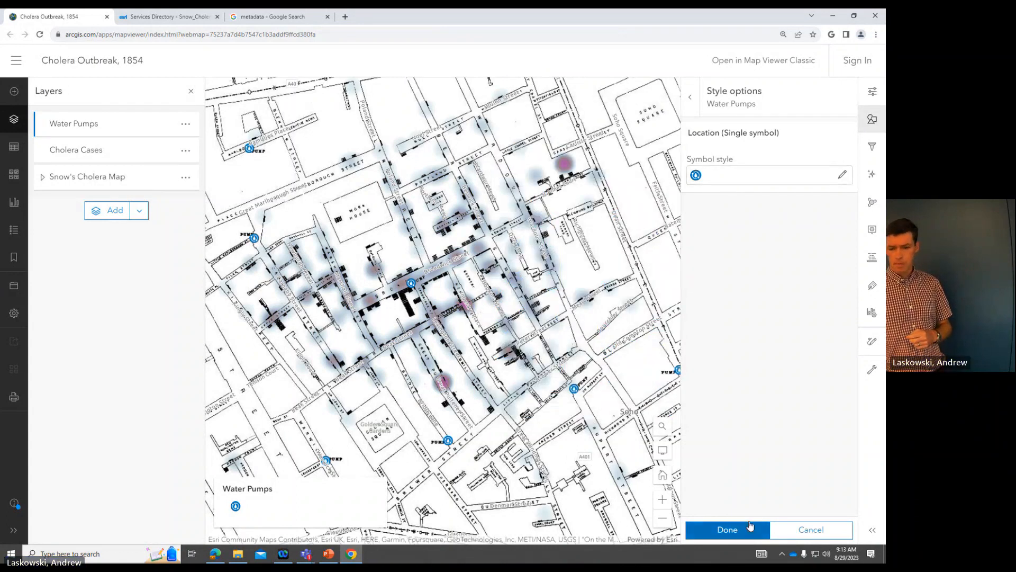
click(751, 527)
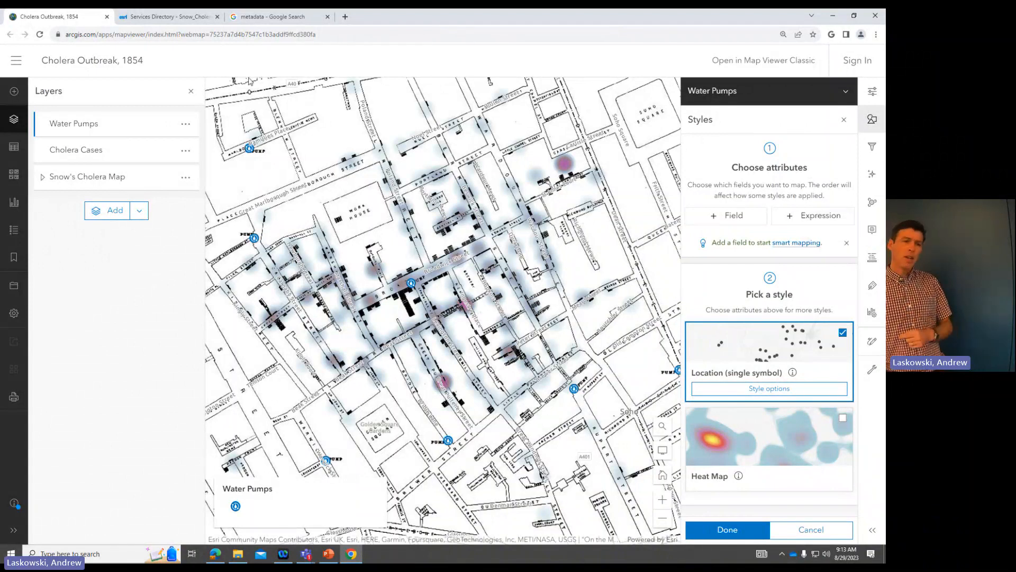
Step: Set the pop-up title of the Water Pumps layer to "Water Pump Name: {Name}"
click(877, 236)
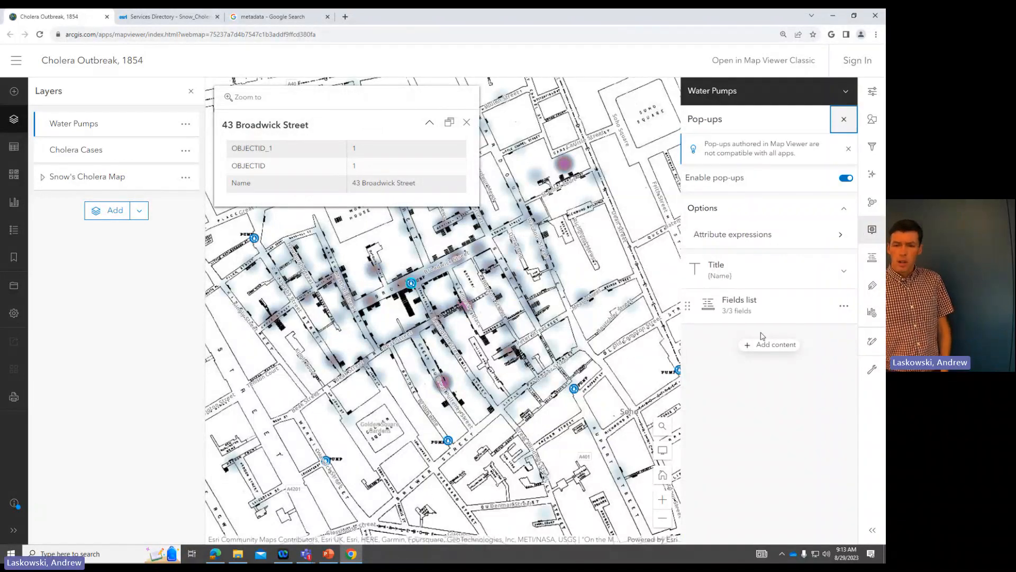
click(744, 274)
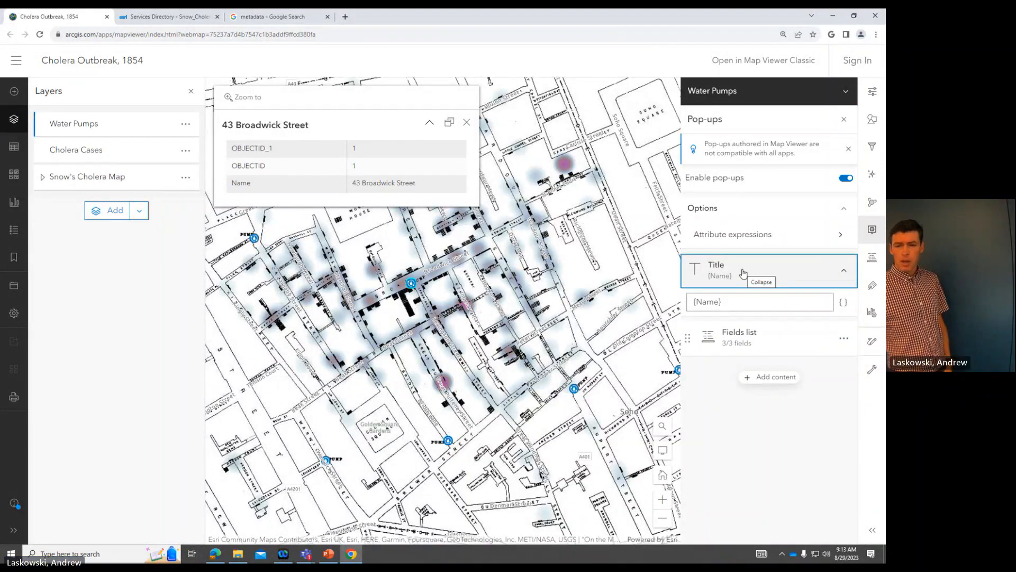
click(744, 300)
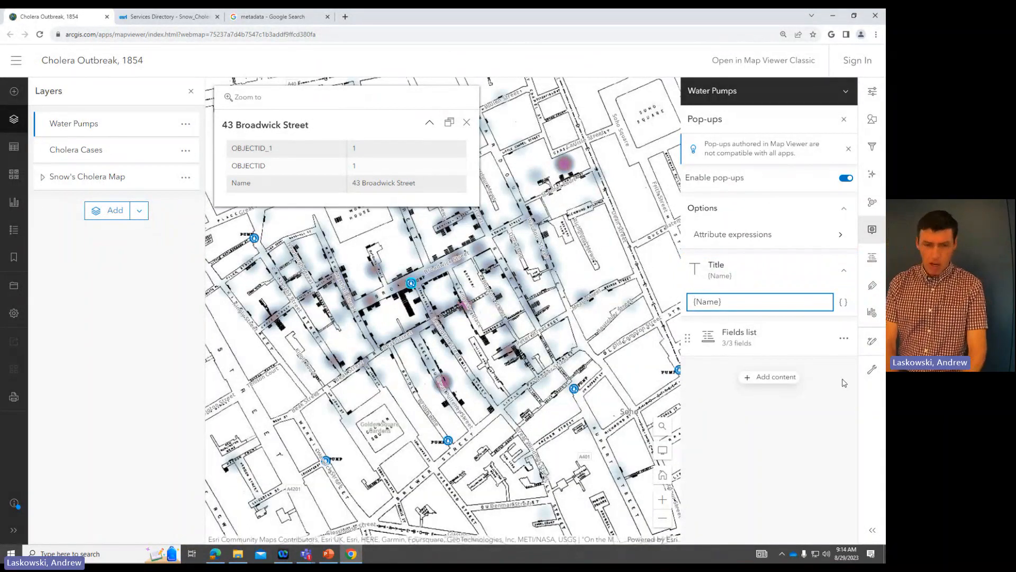
key(Home)
text(Pump)
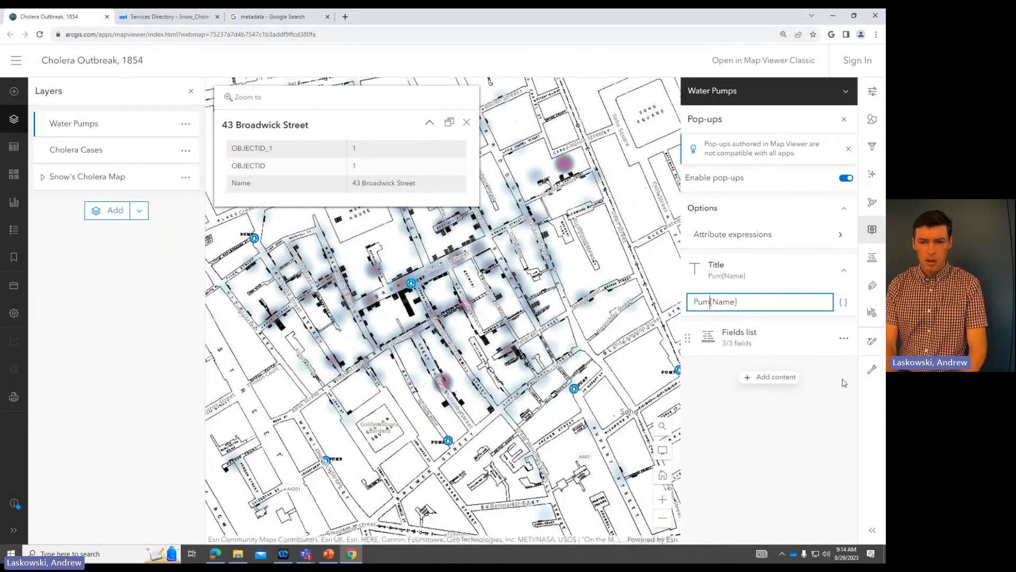
key(BackSpace)
key(BackSpace)
key(BackSpace)
key(BackSpace)
key(BackSpace)
text(Water P)
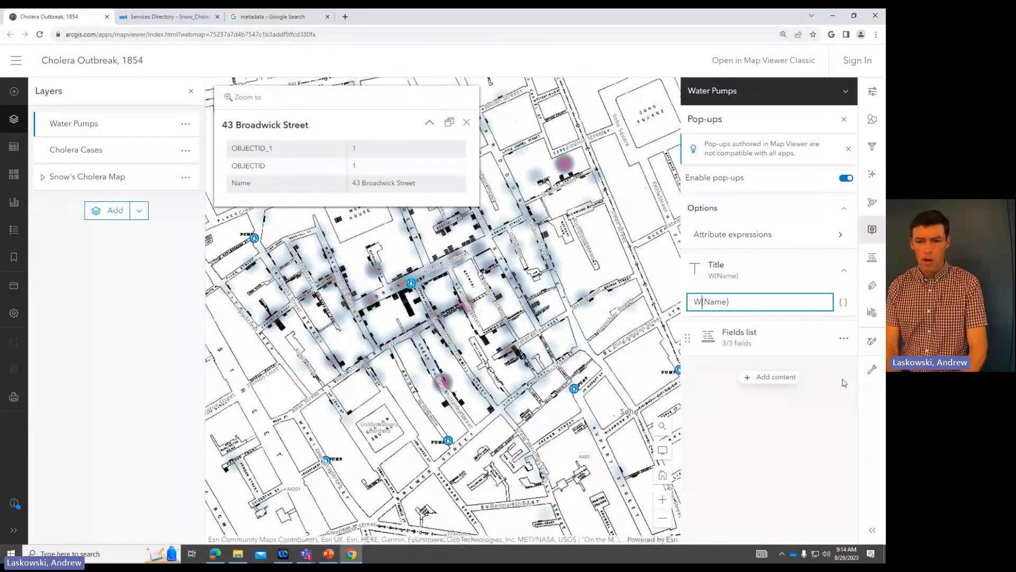
text(ump Nme:)
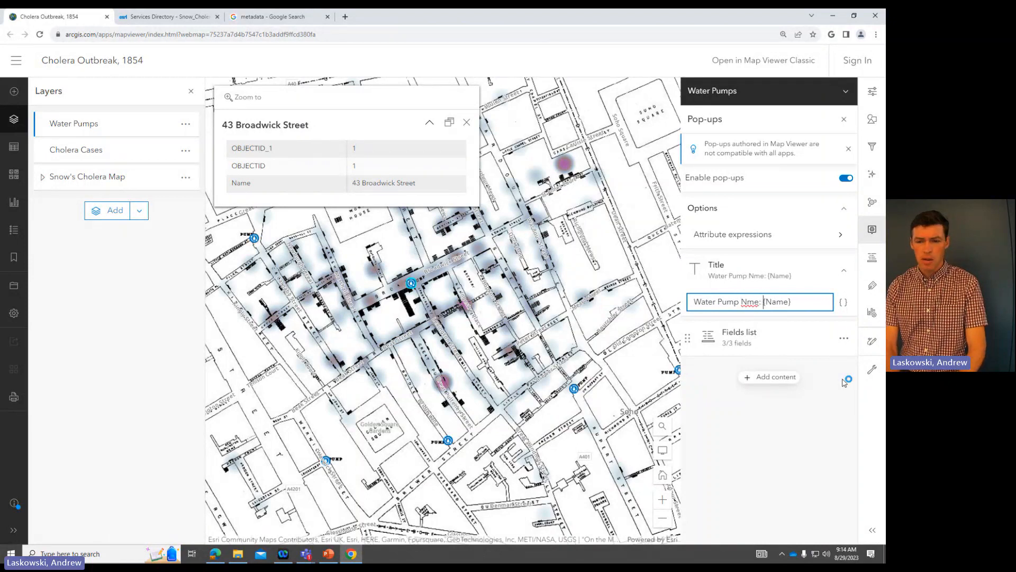
key(BackSpace)
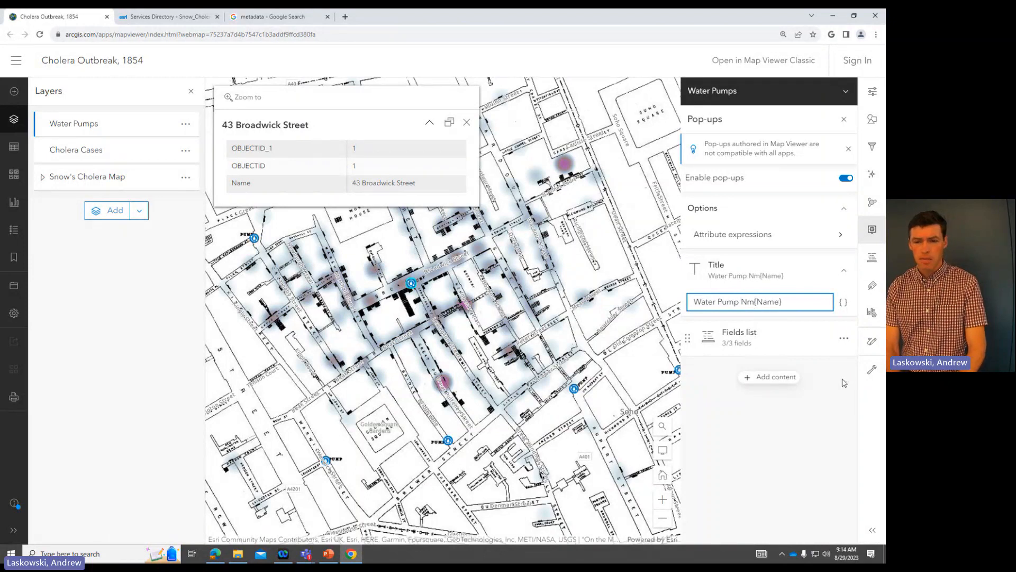
text(ame:)
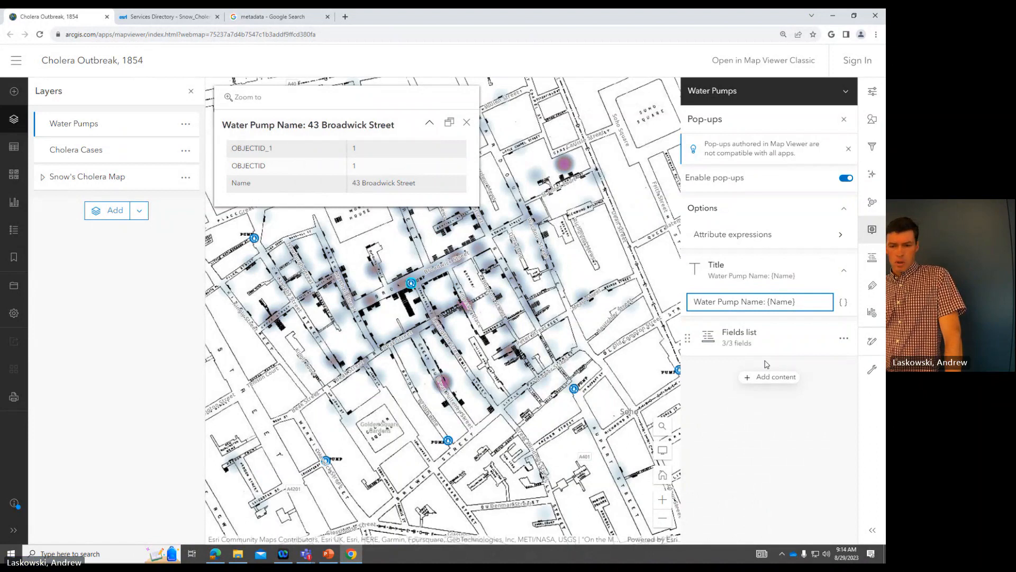
Step: Remove the OBJECTID_1, OBJECTID and Name fields from the fields list of the Water Pumps pop-up
click(754, 341)
scroll(743, 352, down, 1)
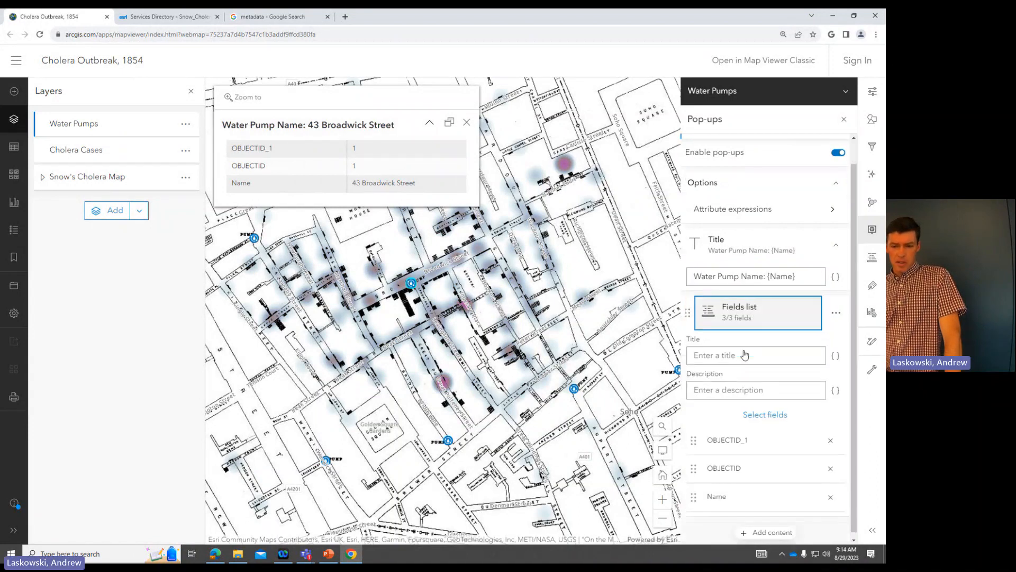
click(760, 415)
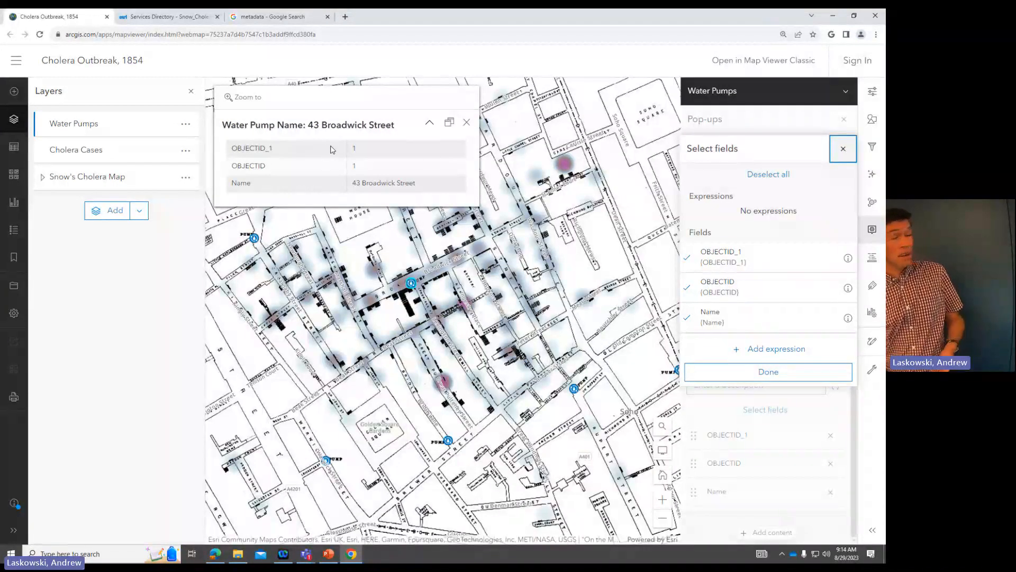
click(706, 262)
click(707, 286)
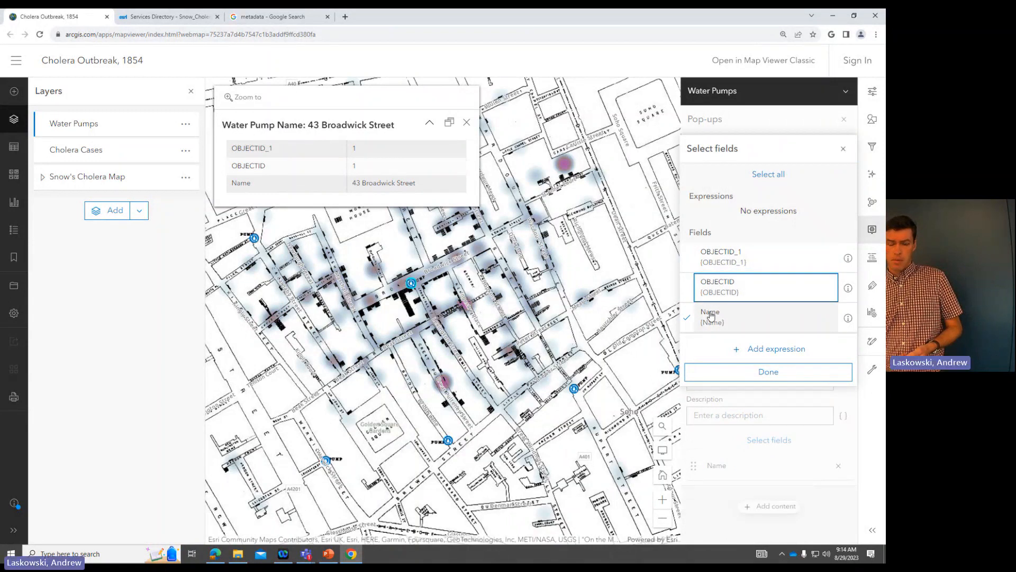
click(711, 316)
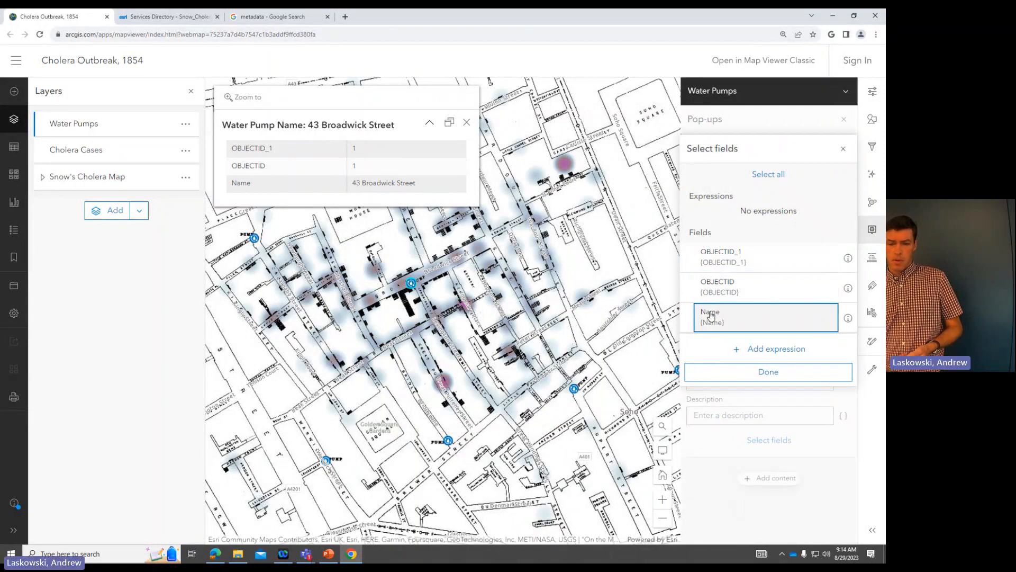
click(718, 376)
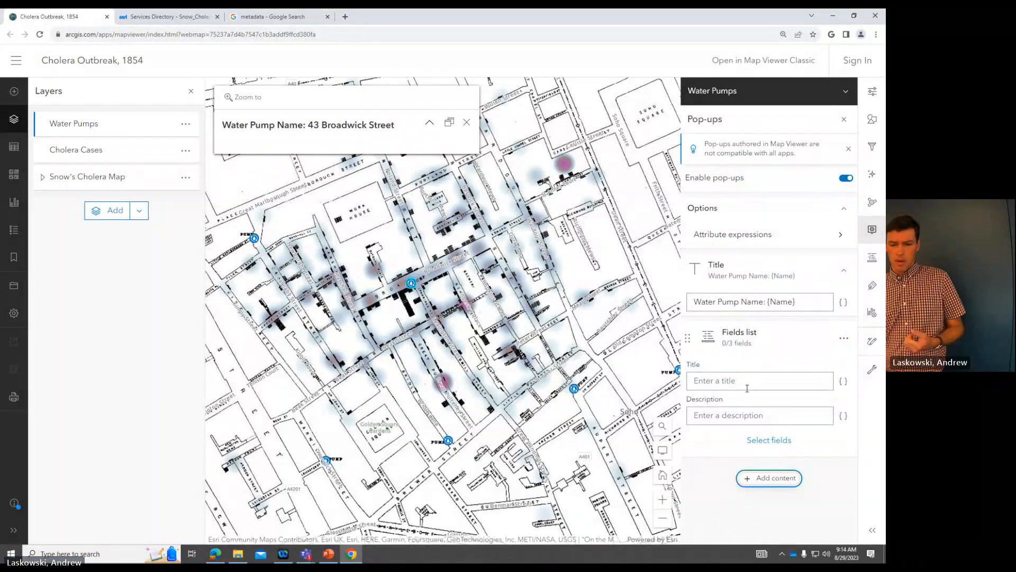
Step: Add a text element to the Water Pumps pop-up reading "These are pumps that were being investigated by John Snow, and the Object ID is {OBJECTID}"
click(763, 478)
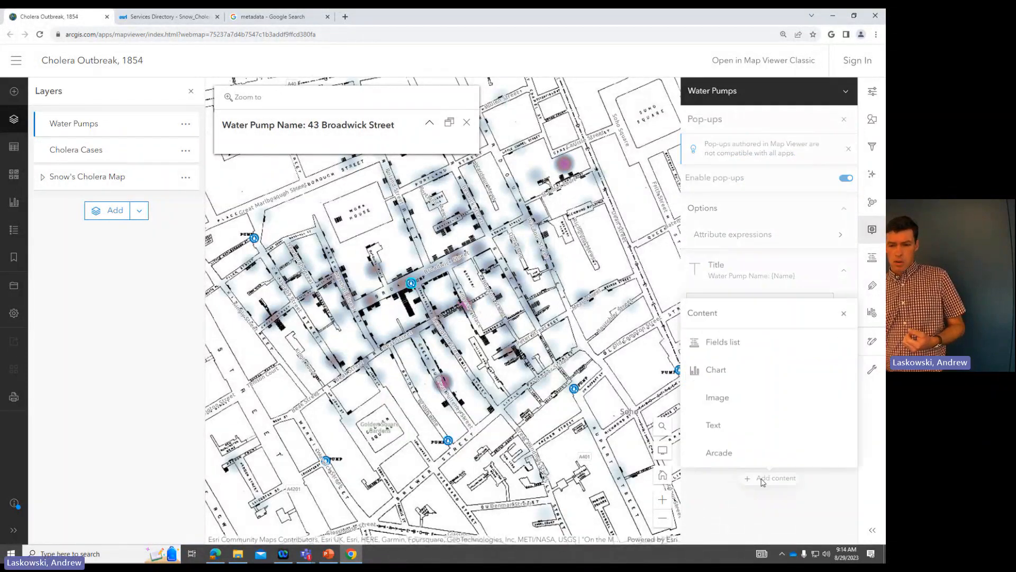
click(723, 425)
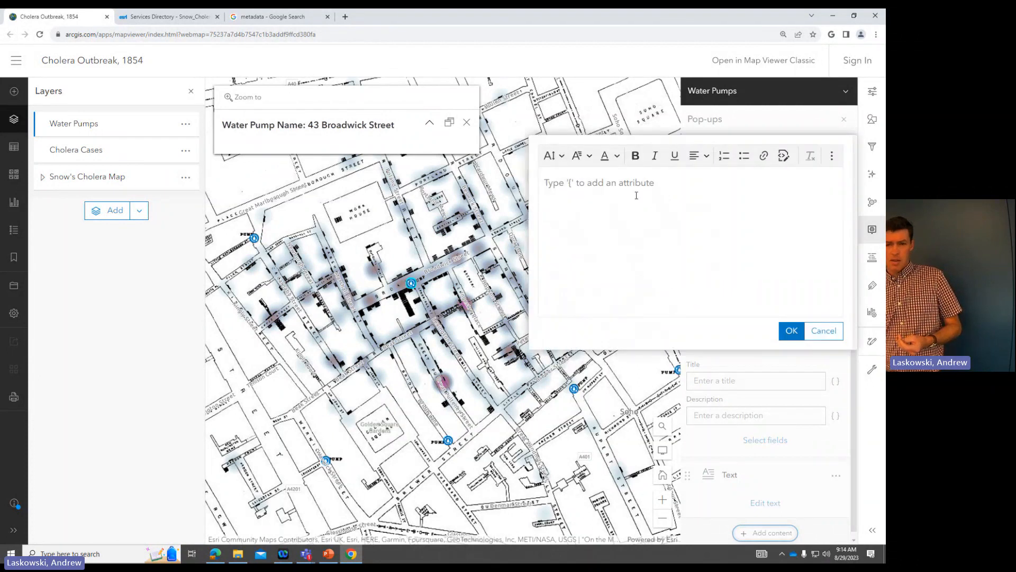
text(T)
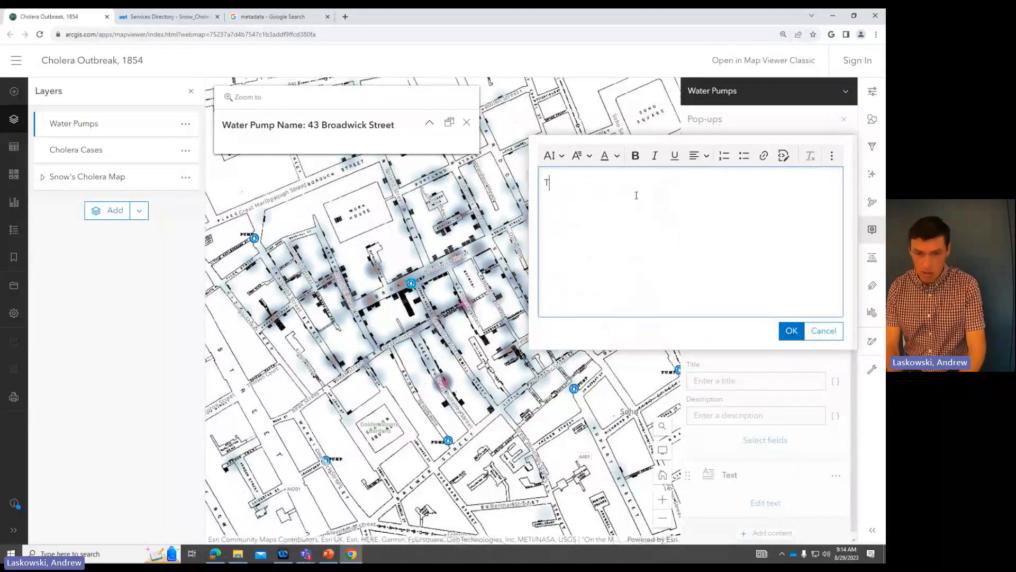
text(hese are p)
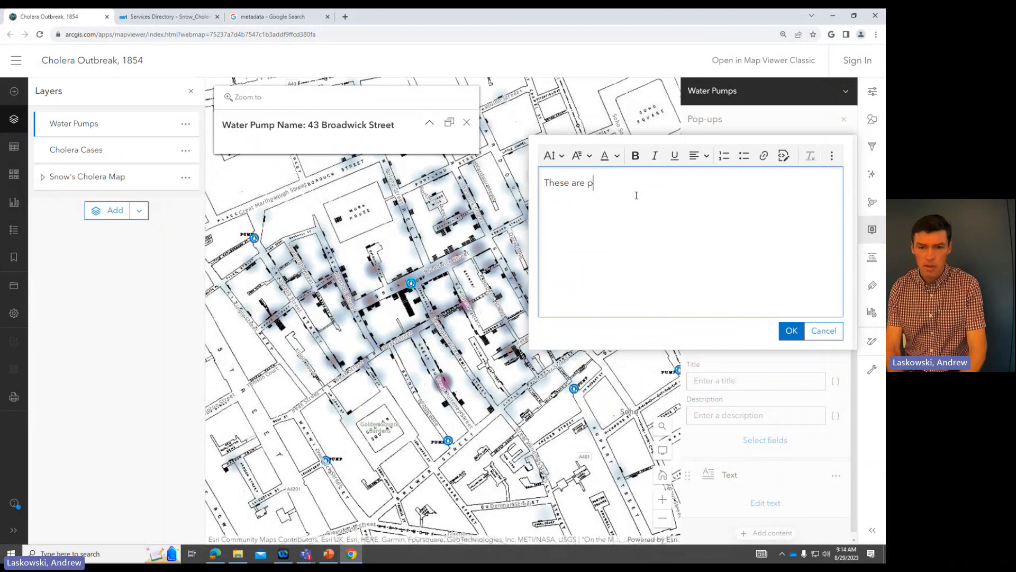
text(umps that )
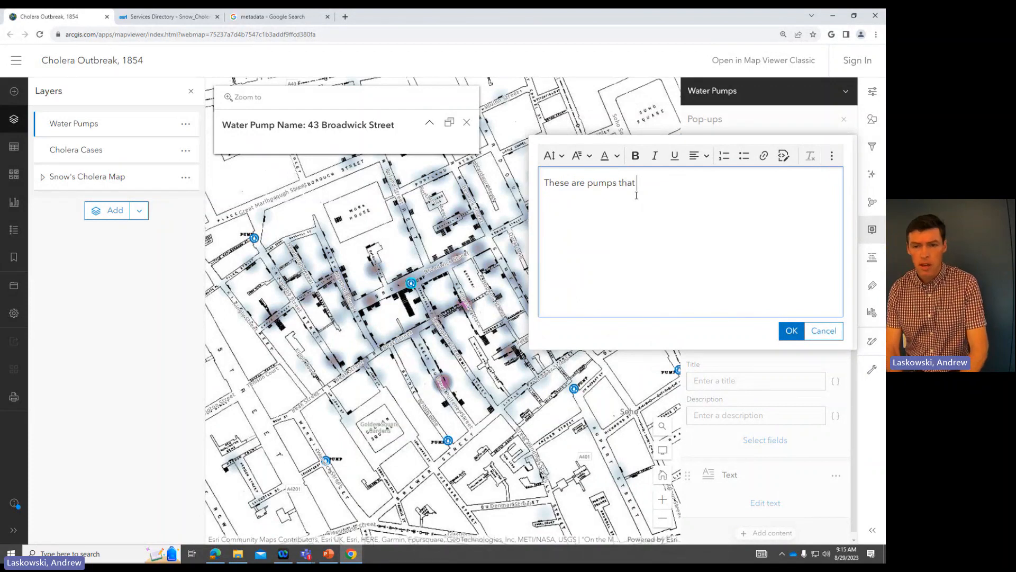
text(were being invest)
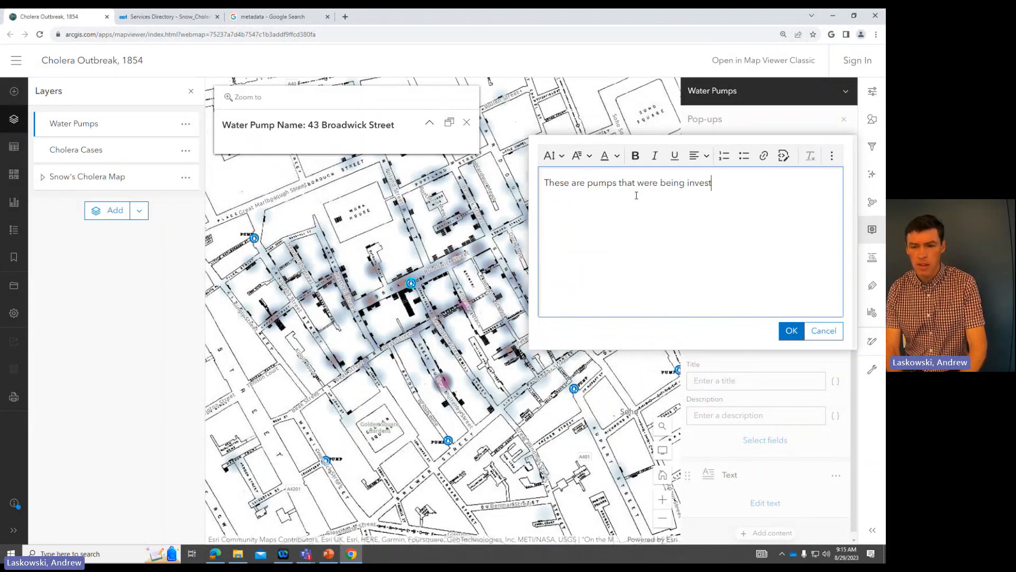
text(igated)
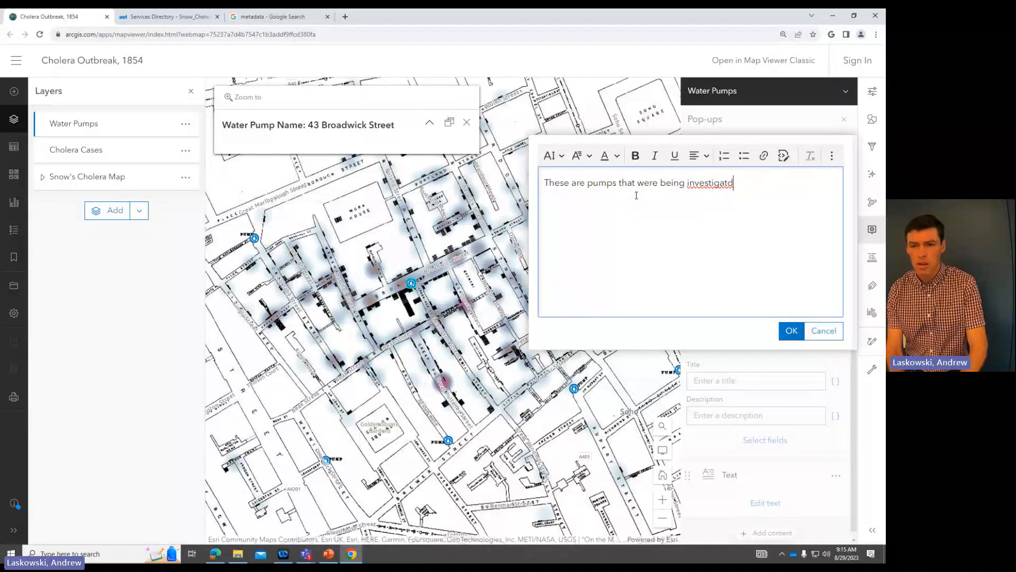
key(BackSpace)
text(ed by )
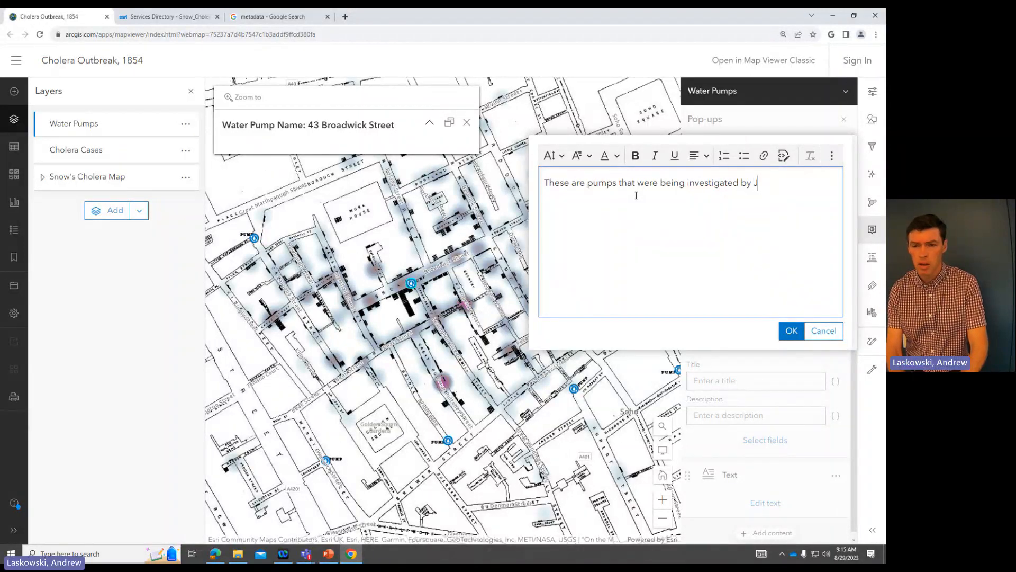
text(John Snow)
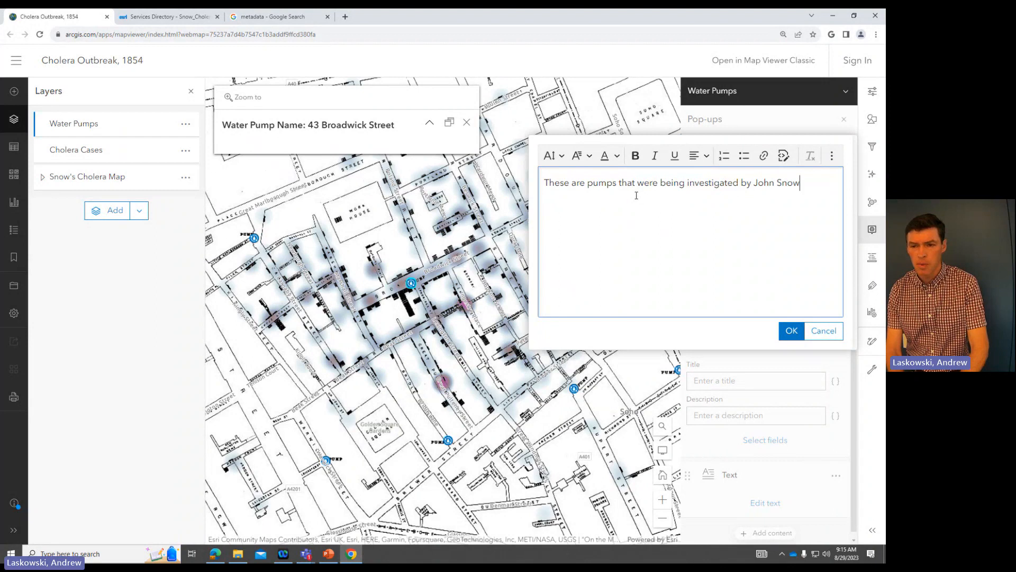
text(, and the Objec)
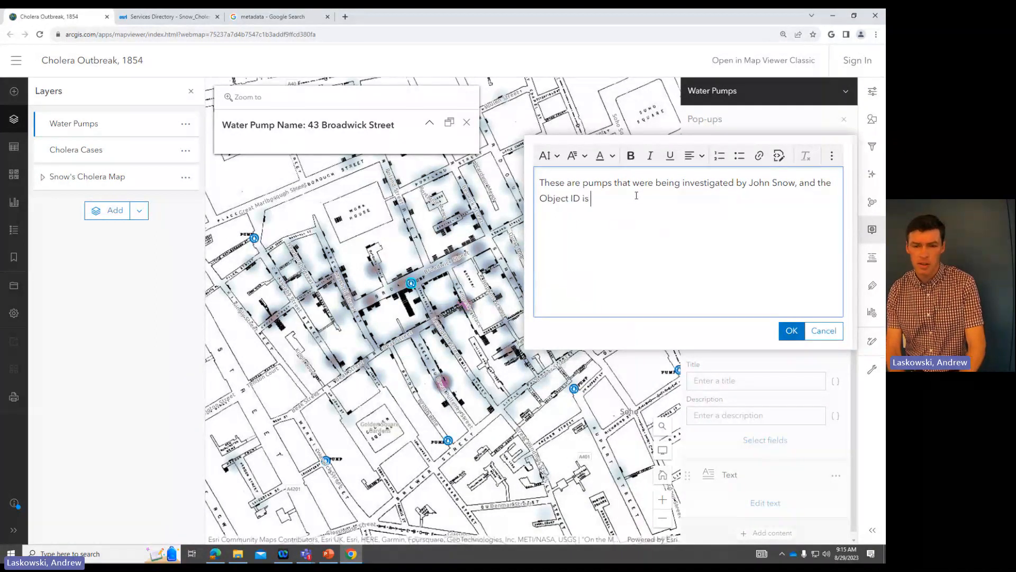
text(t ID is {)
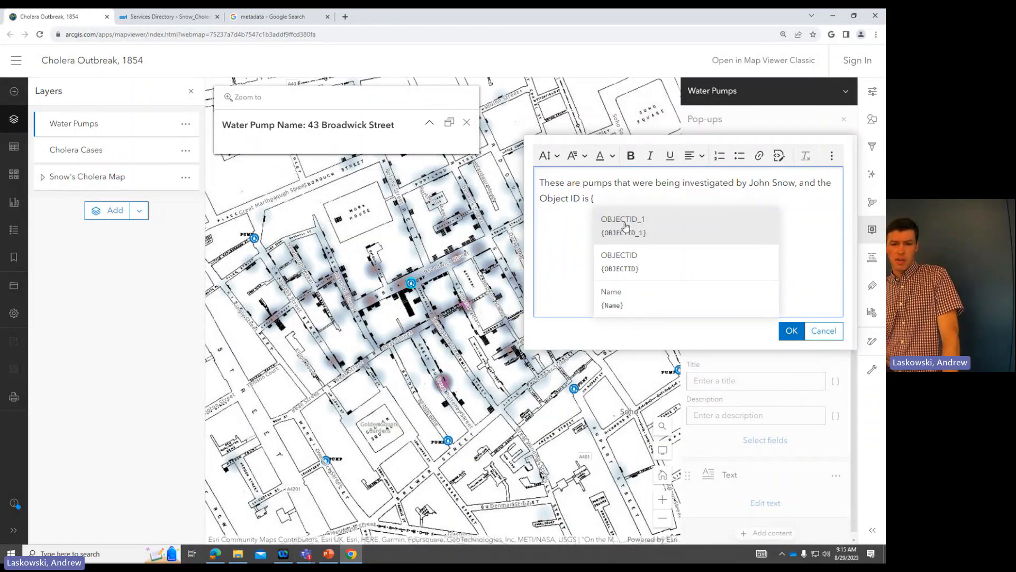
click(634, 257)
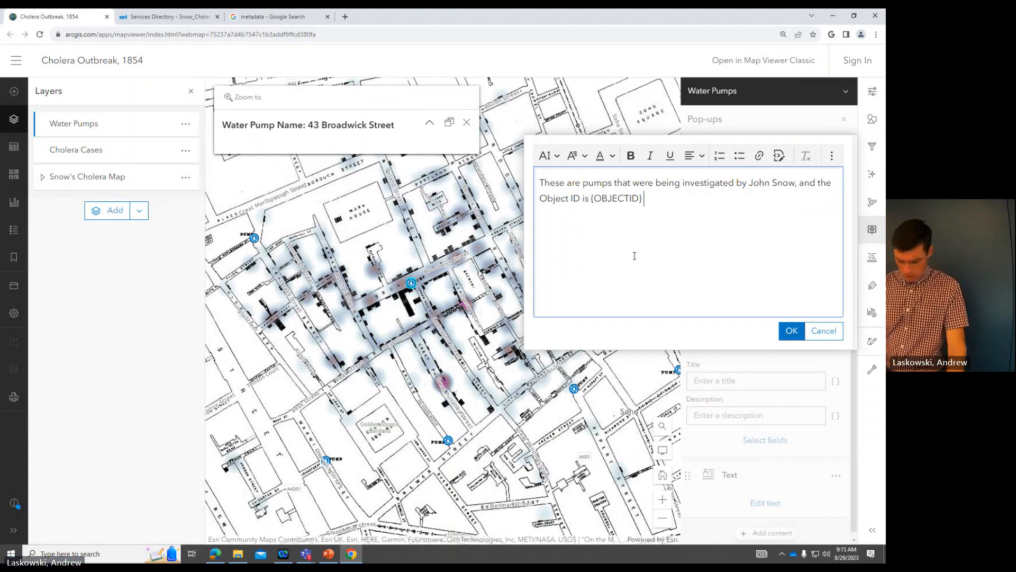
text(})
key(BackSpace)
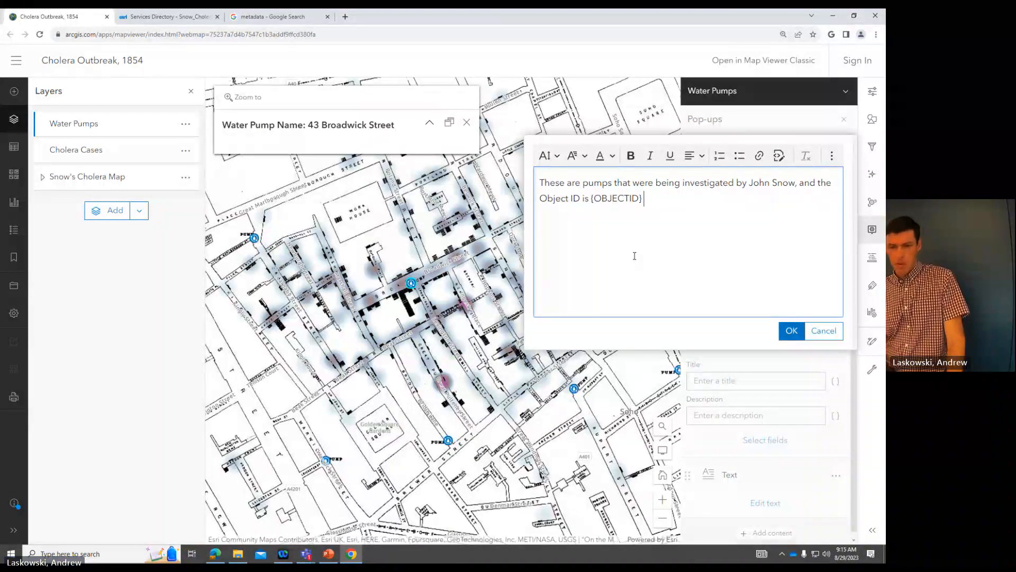
click(791, 331)
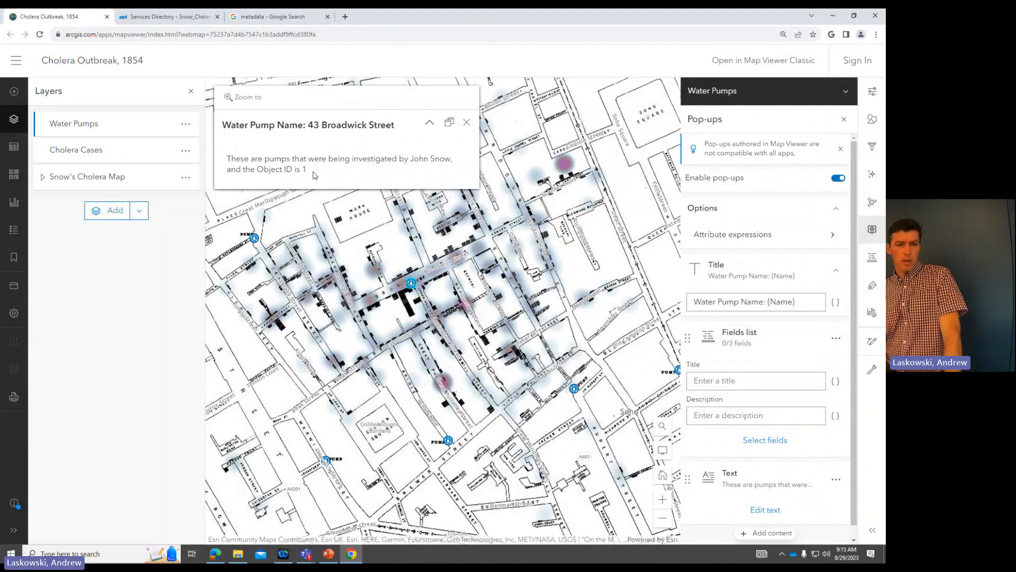
drag(314, 175, 227, 161)
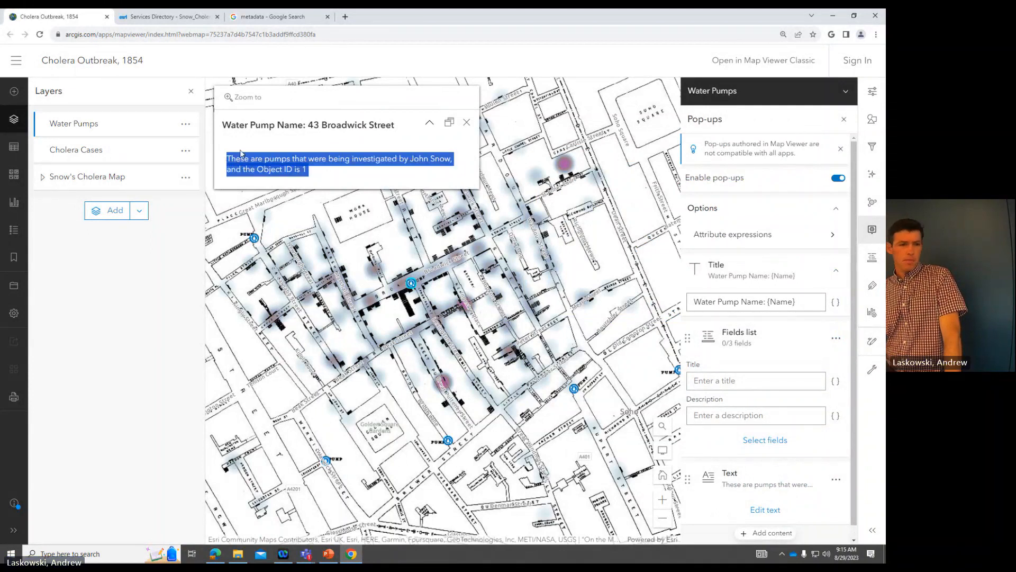
Step: Show the map's save and open options, and close the Services Directory page for Snow's cholera map
click(15, 286)
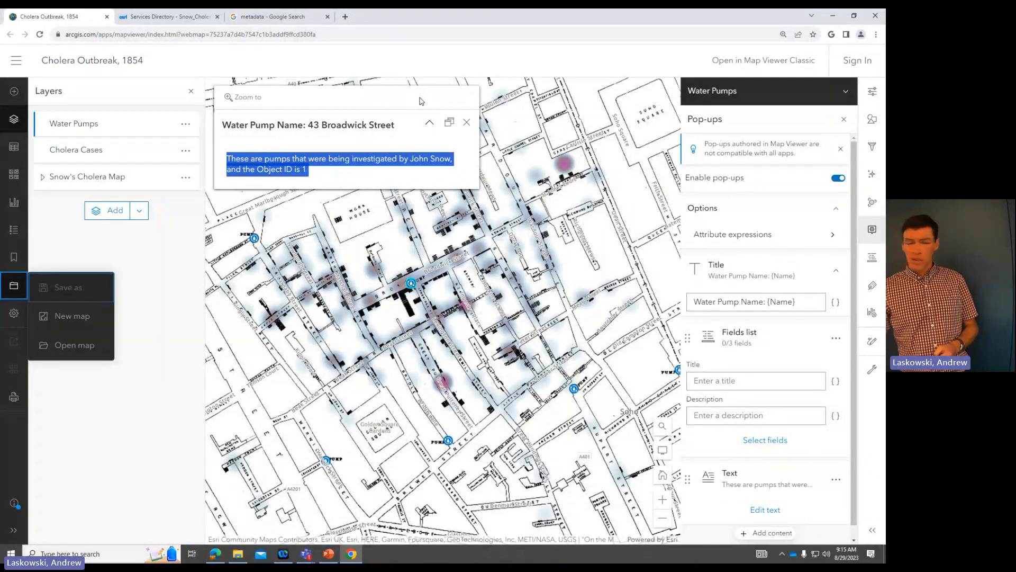
click(162, 19)
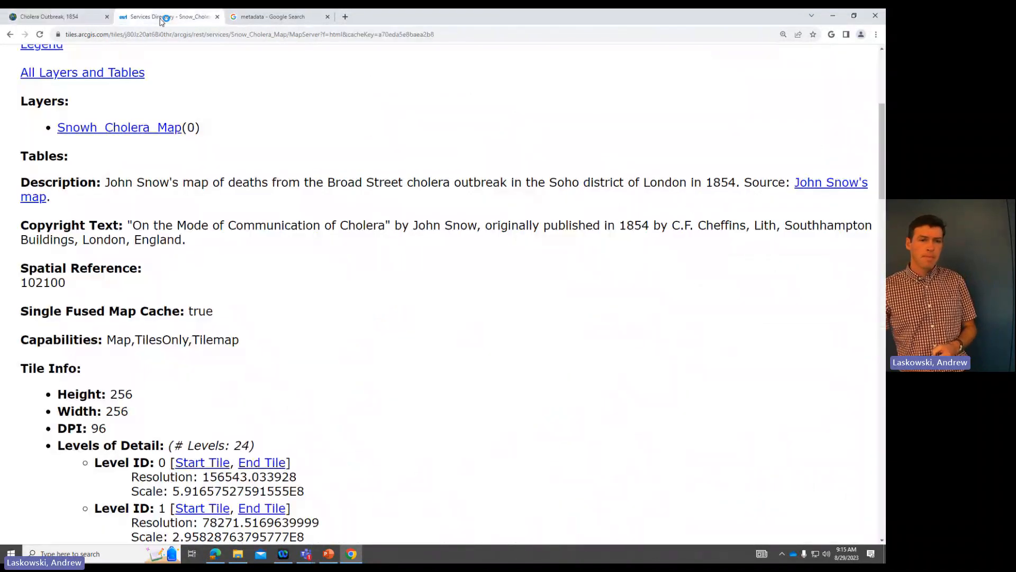
click(217, 16)
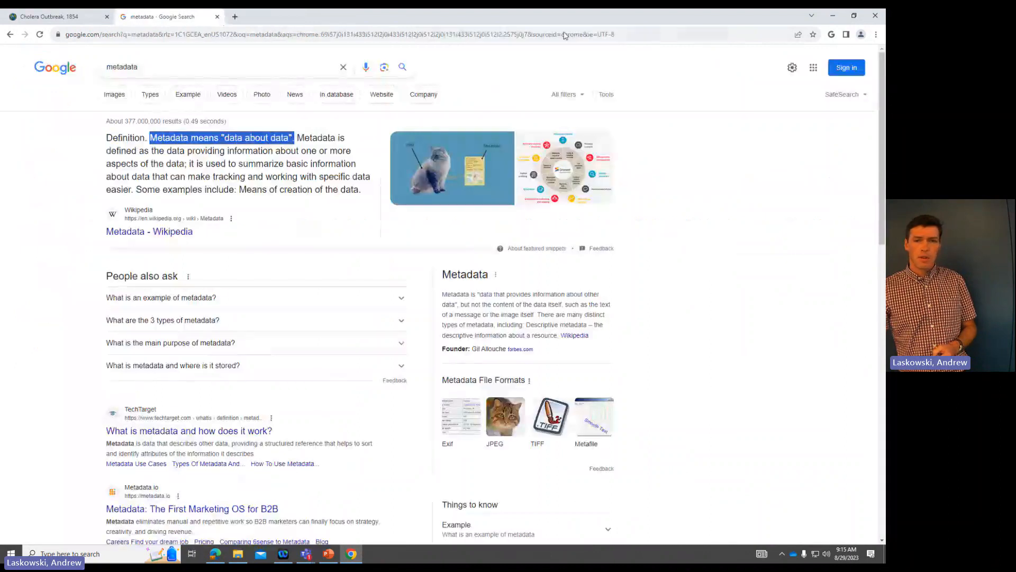